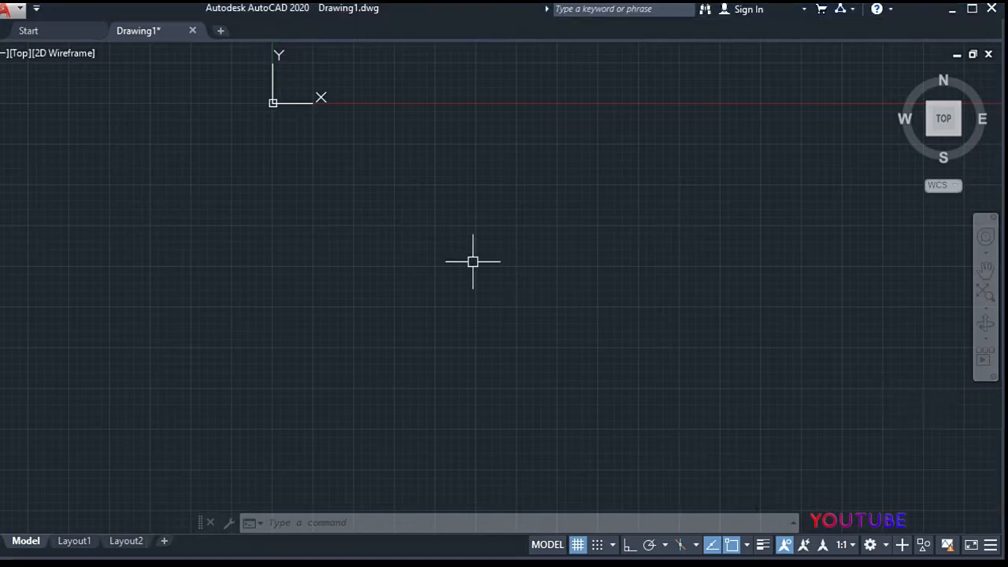
# - With Ortho on, draw a vertical line 6000 long downward as the room outline's left side
pyautogui.write('l')
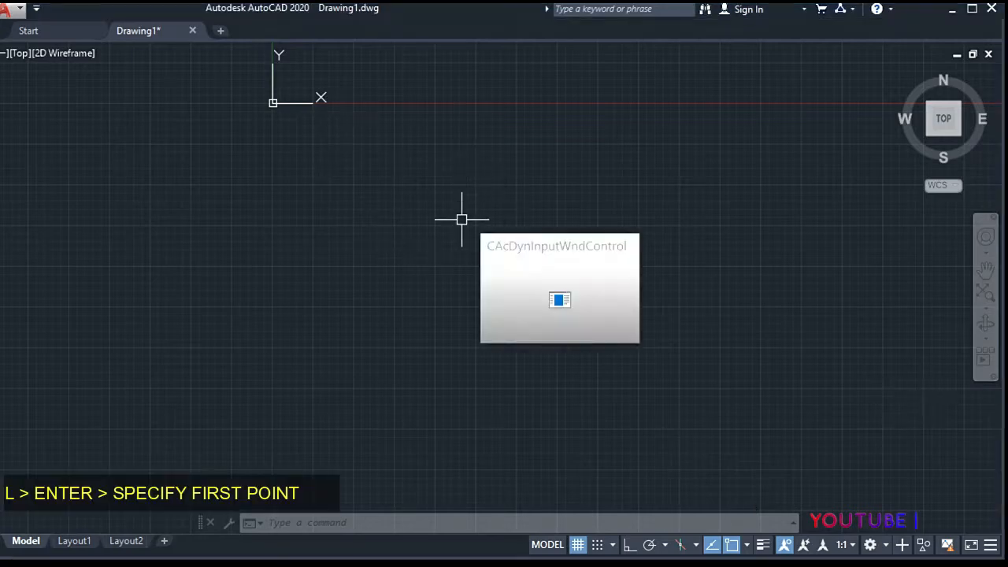
pyautogui.press('Return')
pyautogui.click(413, 164)
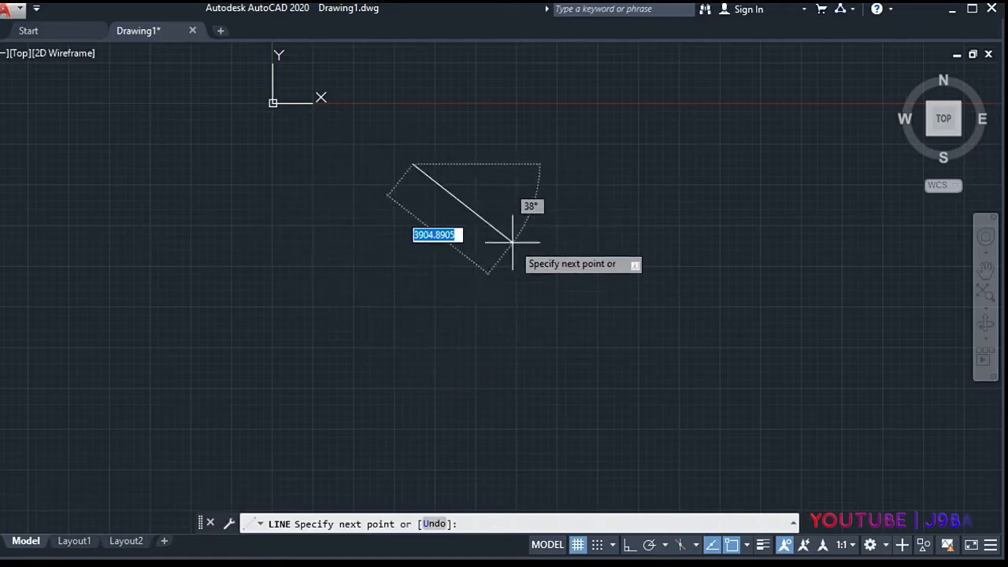
pyautogui.press('F8')
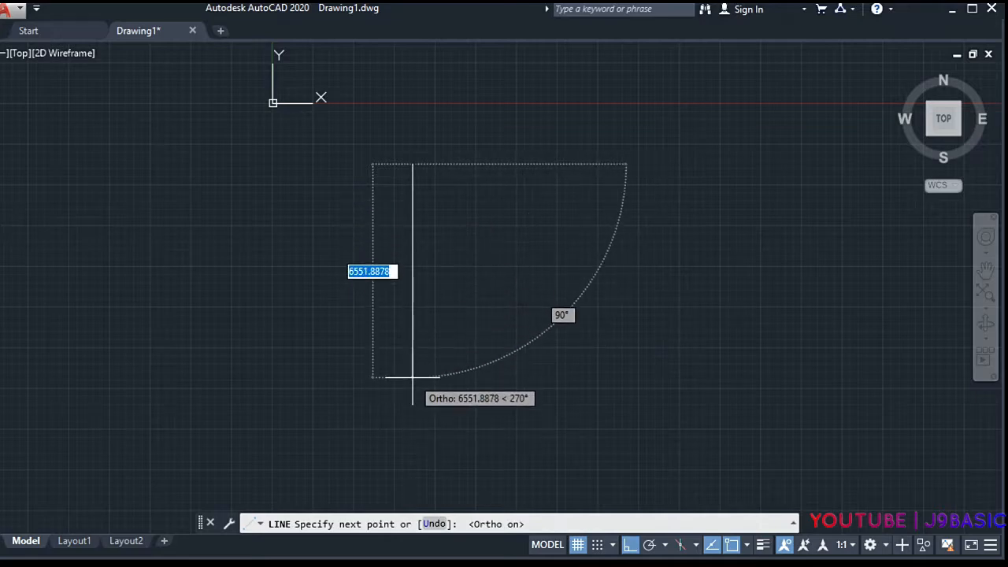
pyautogui.write('6000')
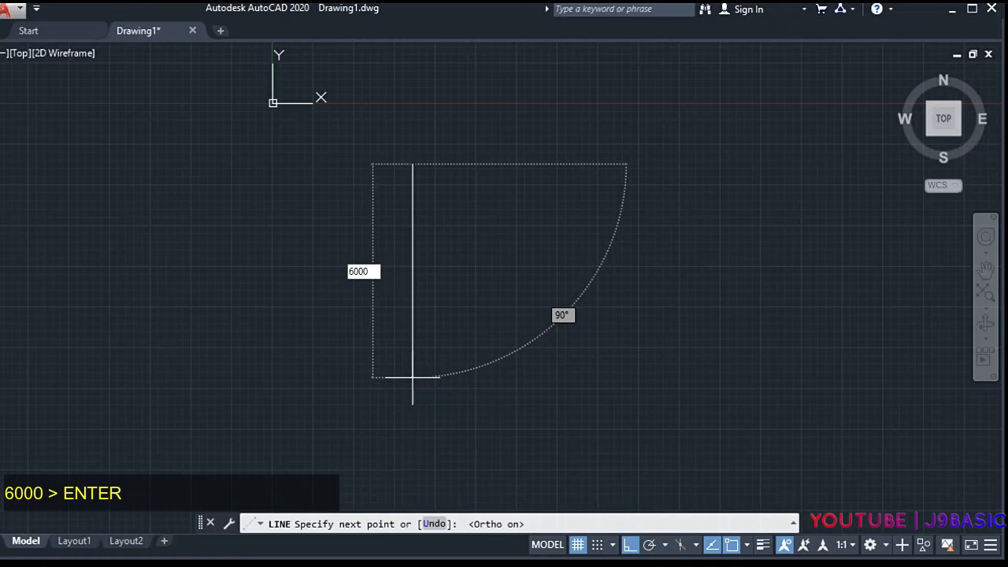
pyautogui.press('Return')
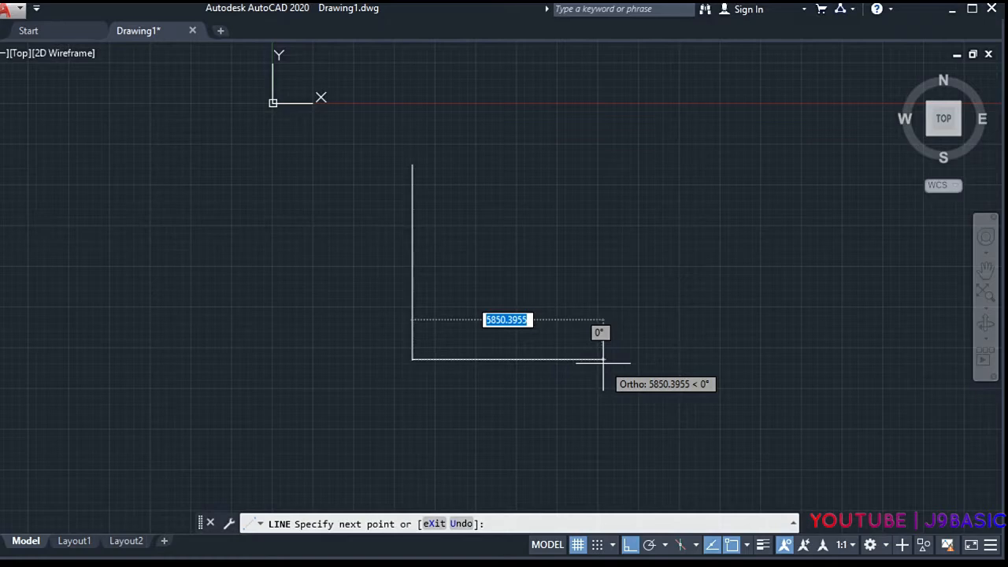
# - Complete the rectangular outline with lines 5000 to the right, 6000 up and 5000 back to the starting point
pyautogui.write('50')
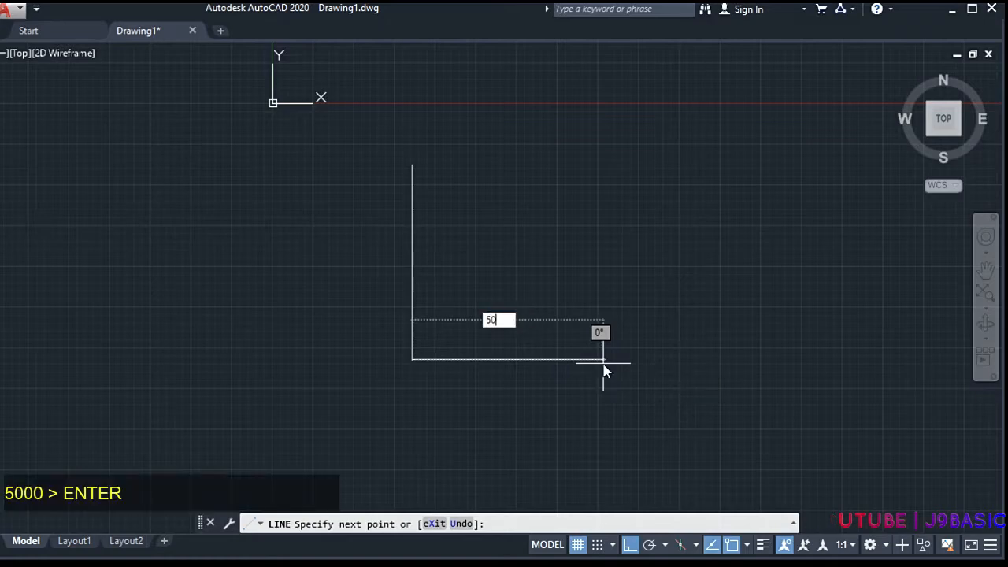
pyautogui.write('00')
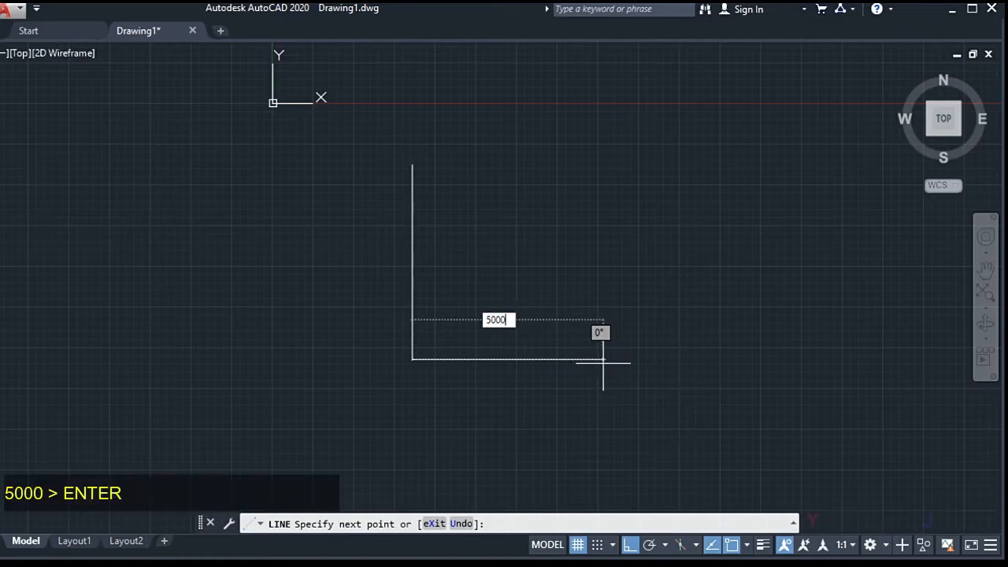
pyautogui.press('Return')
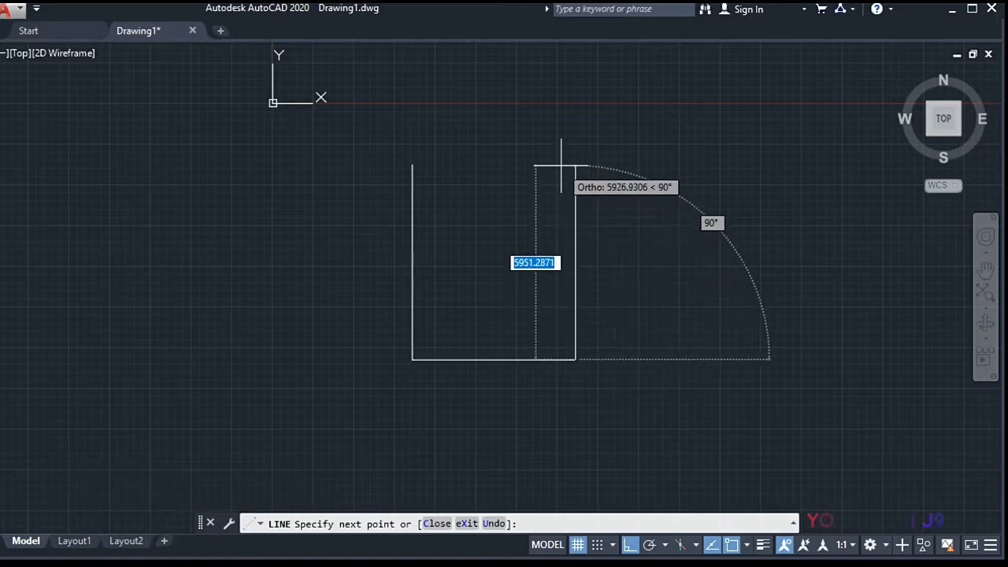
pyautogui.write('6000')
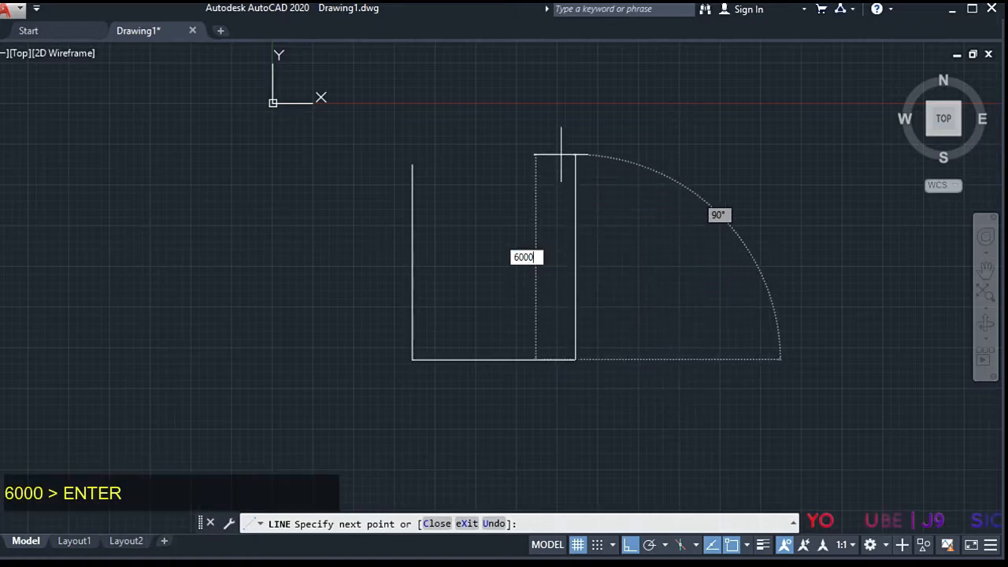
pyautogui.press('Return')
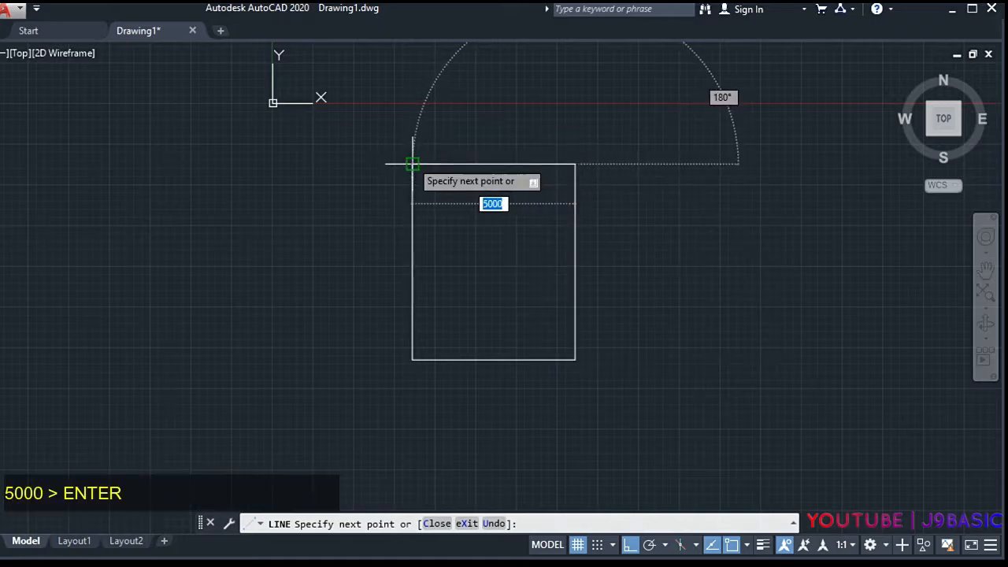
pyautogui.press('Return')
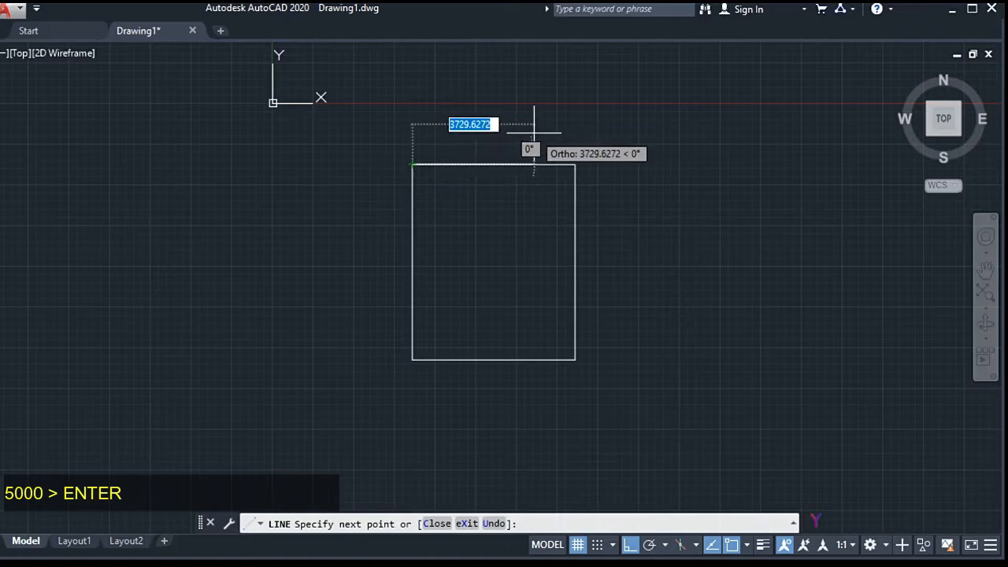
pyautogui.press('Escape')
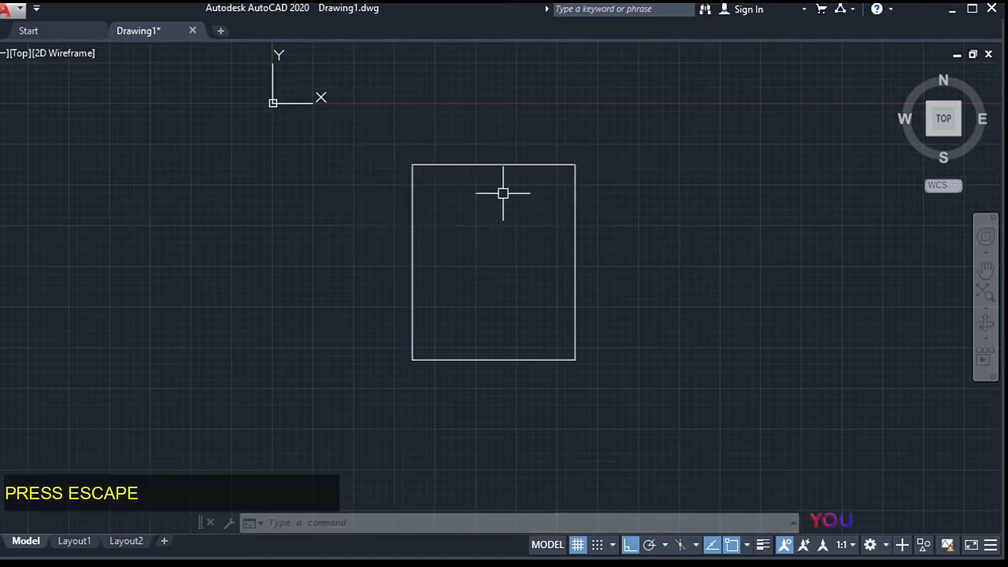
# - Offset the rectangle's left line 100 inward
pyautogui.write('O')
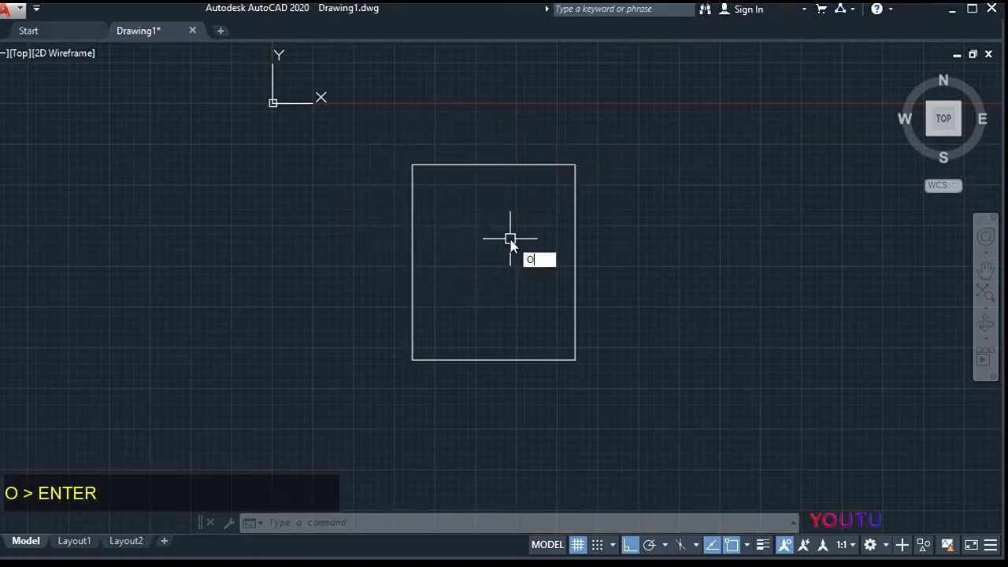
pyautogui.press('Return')
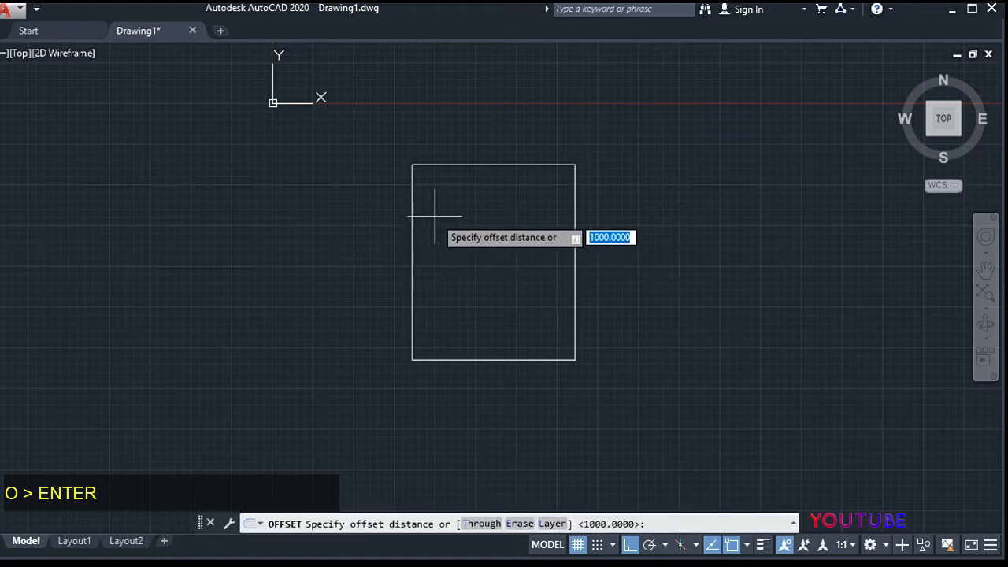
pyautogui.scroll(2, 437, 215)
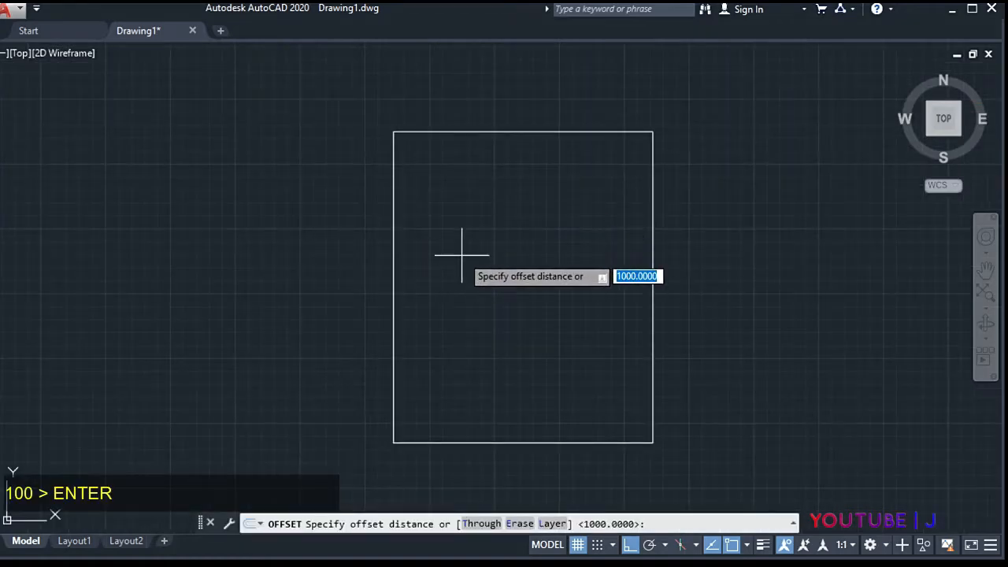
pyautogui.write('1')
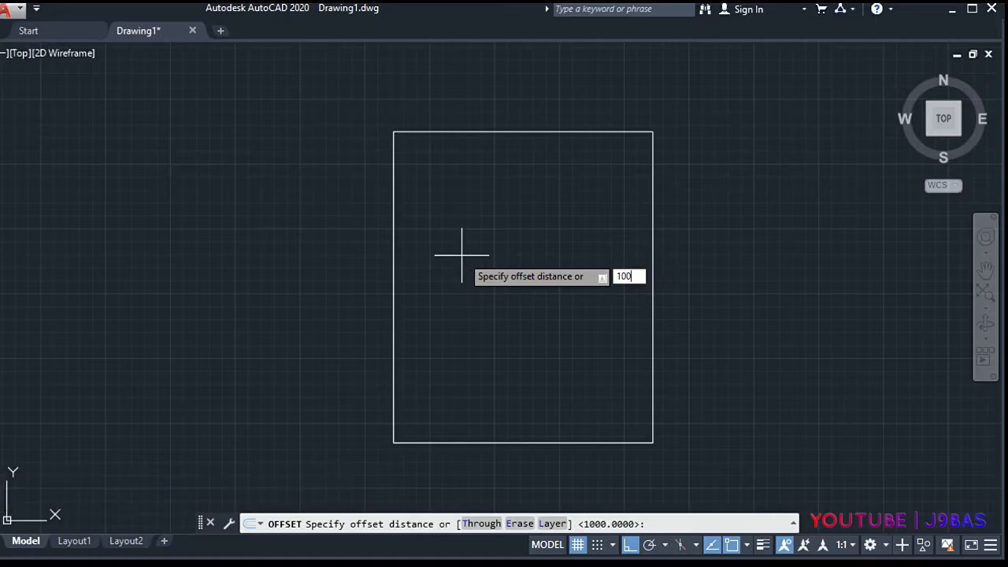
pyautogui.press('Return')
pyautogui.click(396, 253)
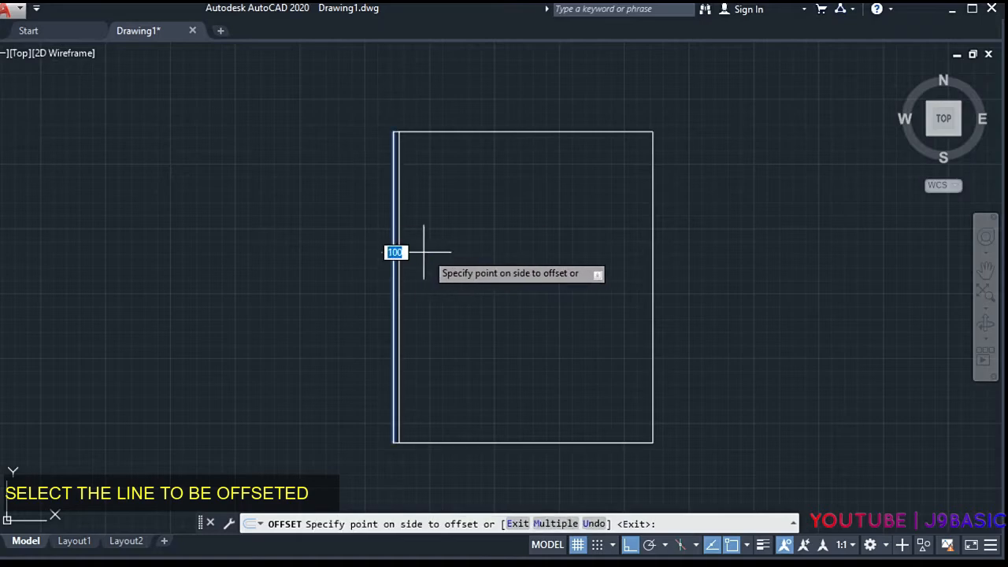
pyautogui.click(434, 252)
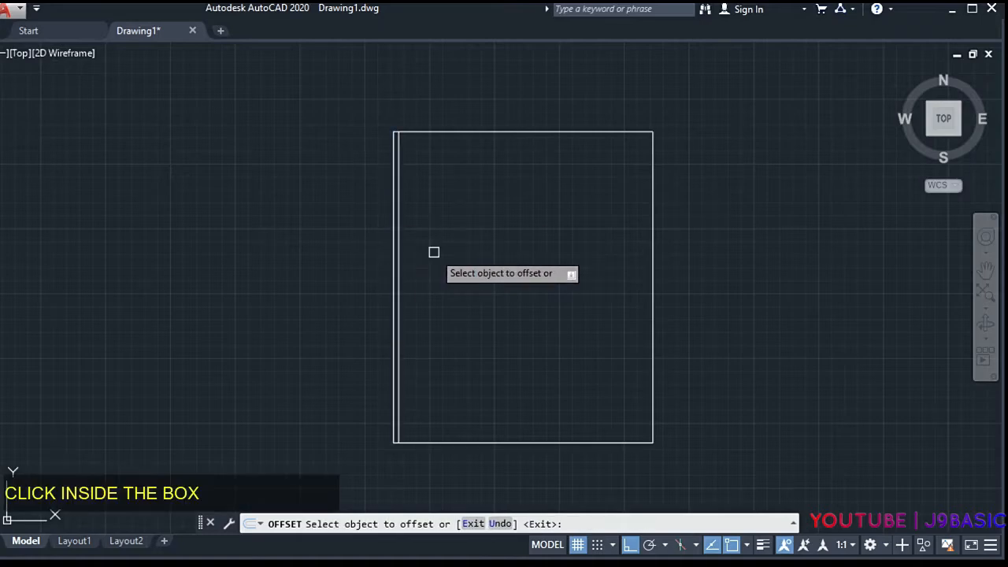
# - Offset the rectangle's top, right and bottom lines inward by the same distance of 100
pyautogui.click(446, 132)
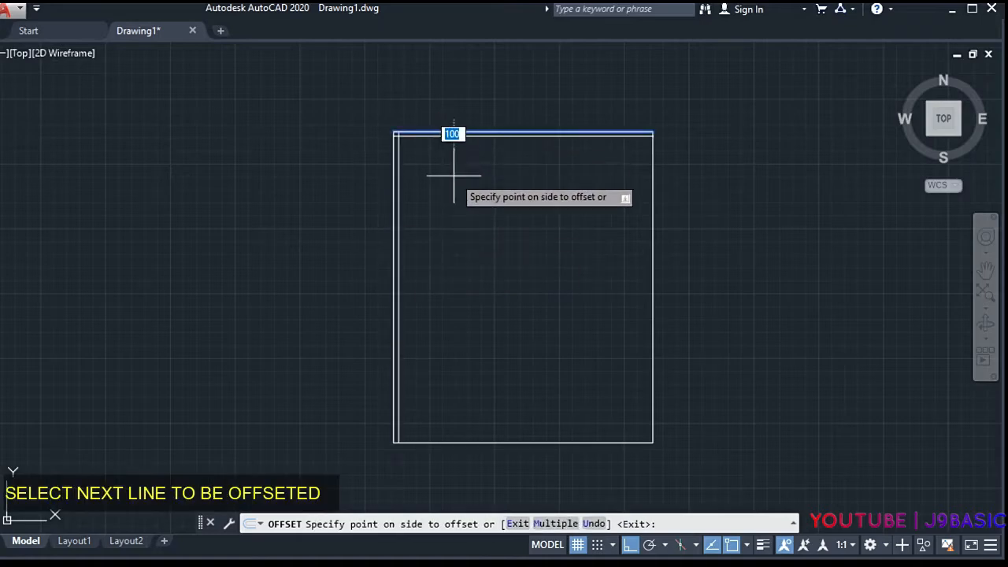
pyautogui.click(452, 174)
pyautogui.click(651, 190)
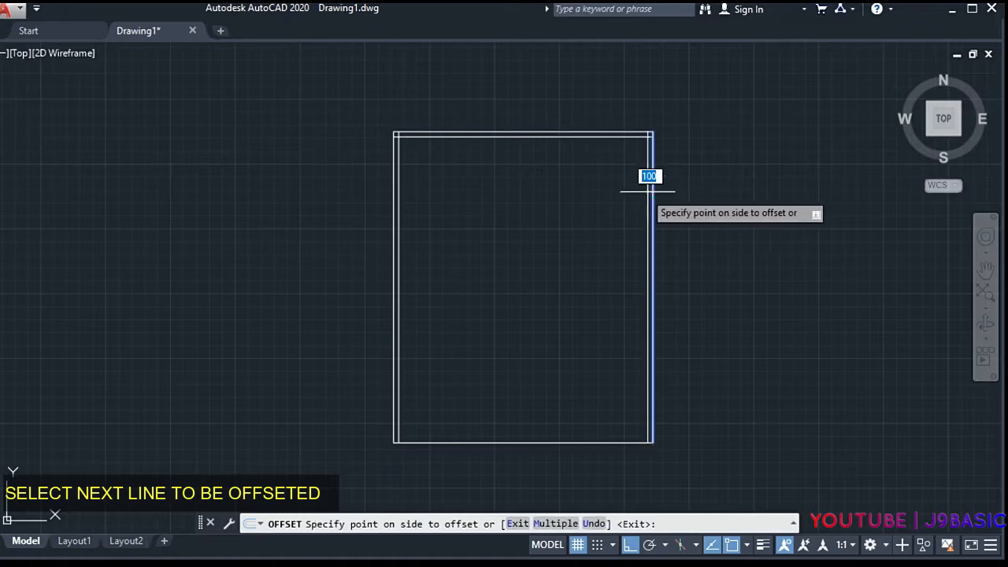
pyautogui.click(571, 195)
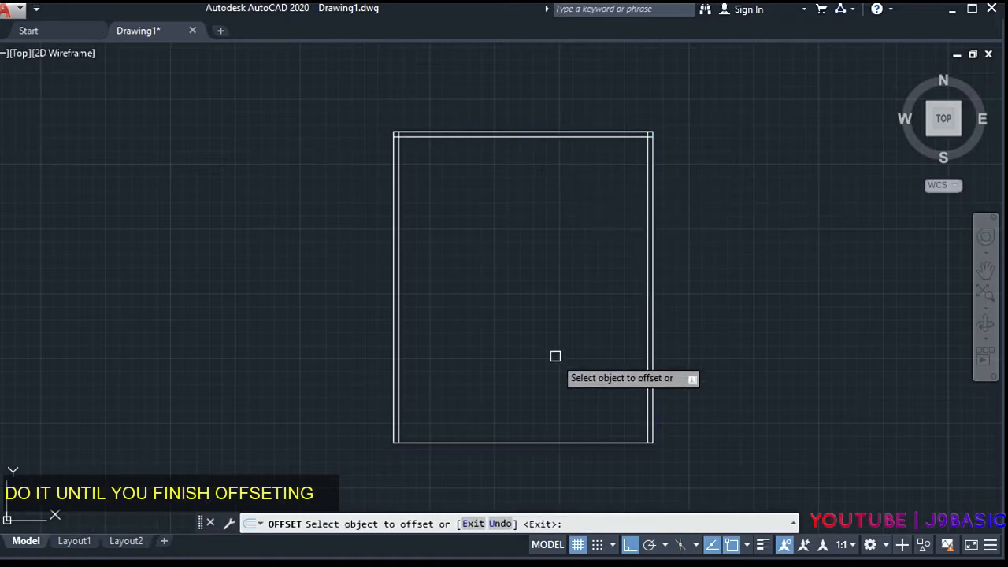
pyautogui.click(548, 441)
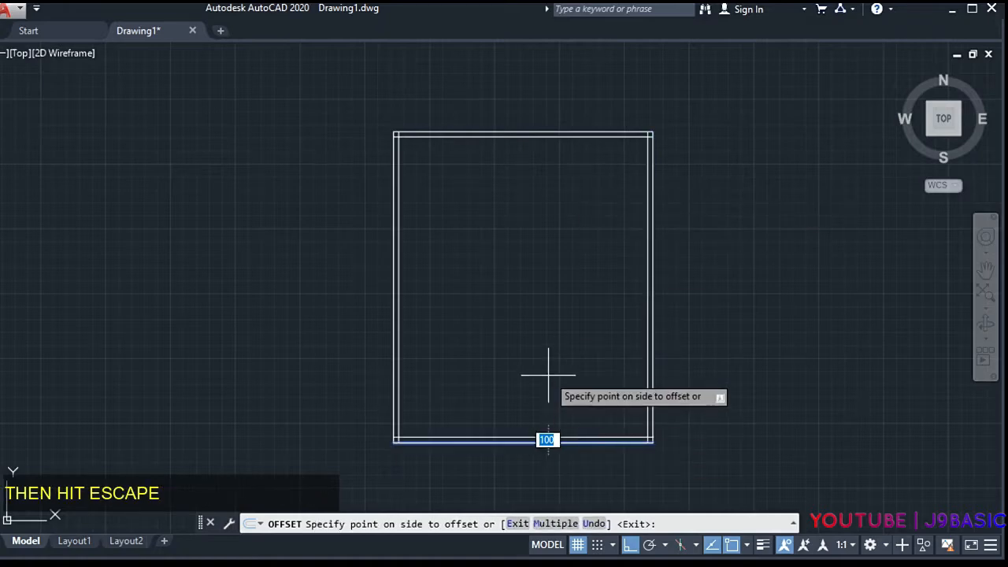
pyautogui.click(548, 376)
pyautogui.press('Escape')
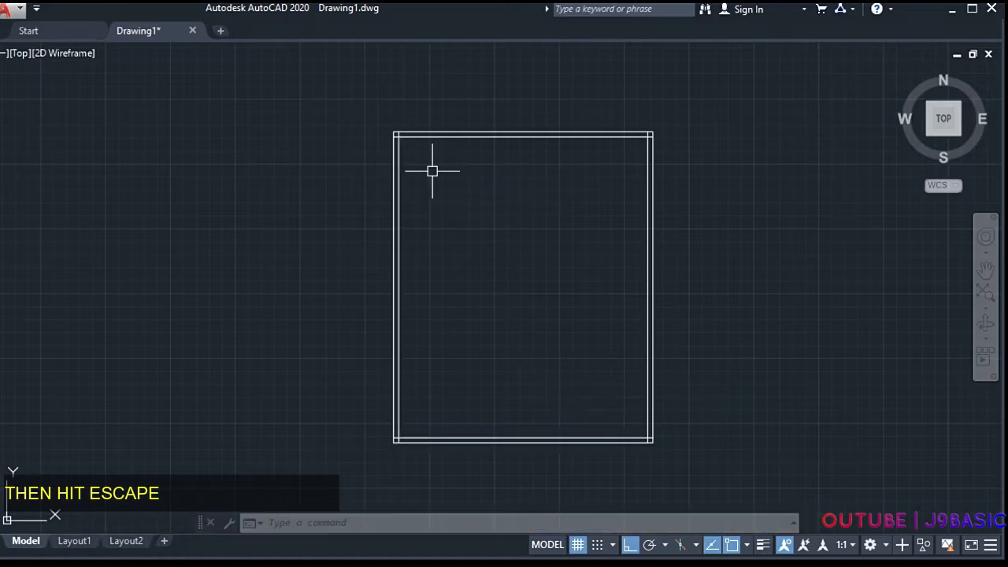
# - Fillet the inner left and inner top lines into a sharp corner at the room's upper left
pyautogui.write('F')
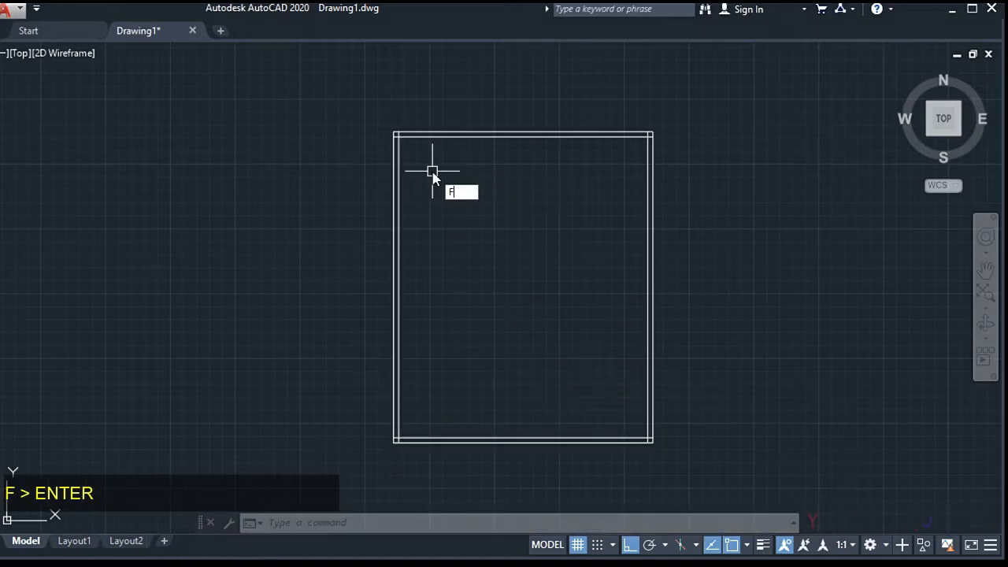
pyautogui.press('Return')
pyautogui.scroll(5, 404, 141)
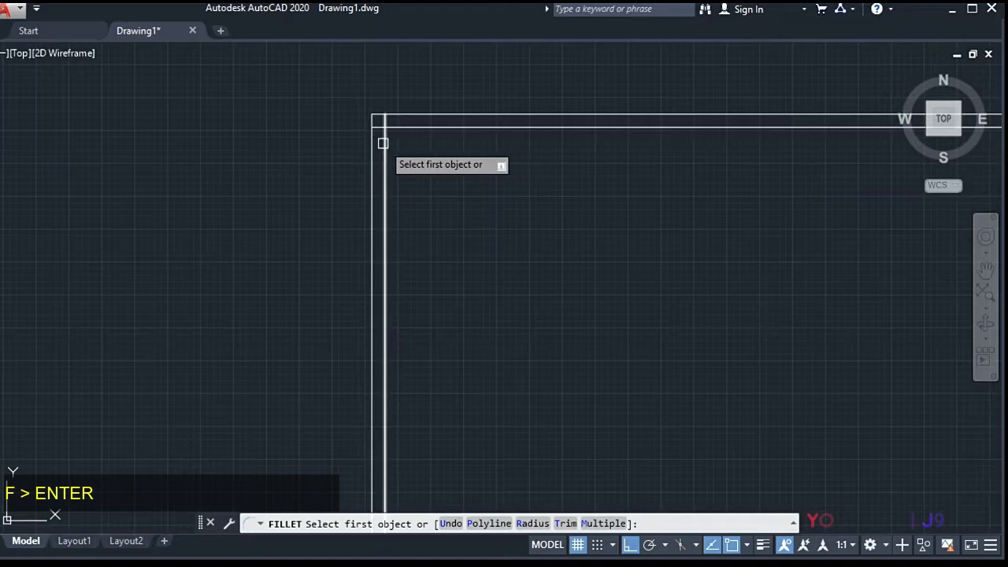
pyautogui.click(383, 141)
pyautogui.click(400, 129)
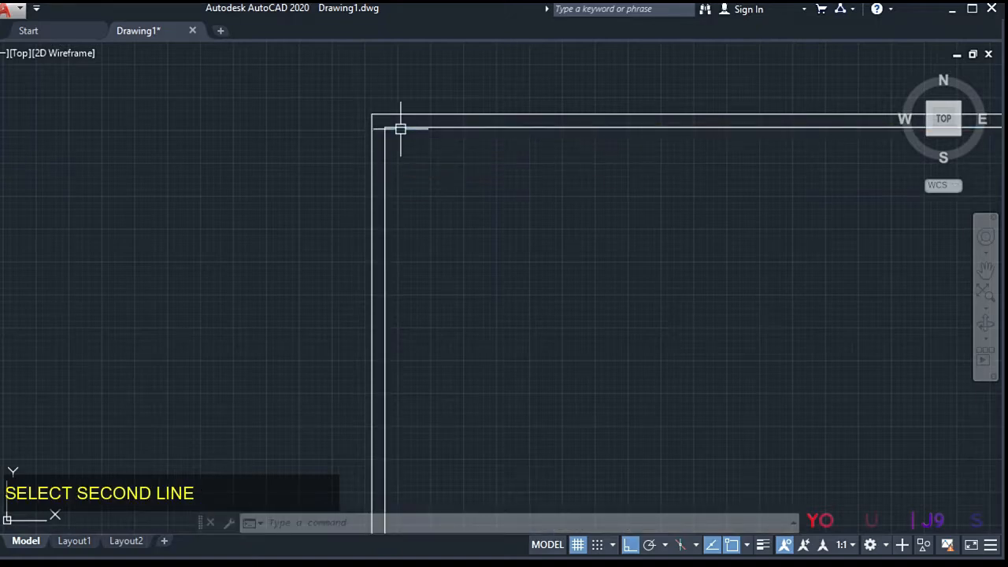
# - Fillet the inner top and inner right lines into a sharp corner at the room's upper right
pyautogui.moveTo(808, 155); pyautogui.dragTo(386, 196, button='middle')
pyautogui.write('f')
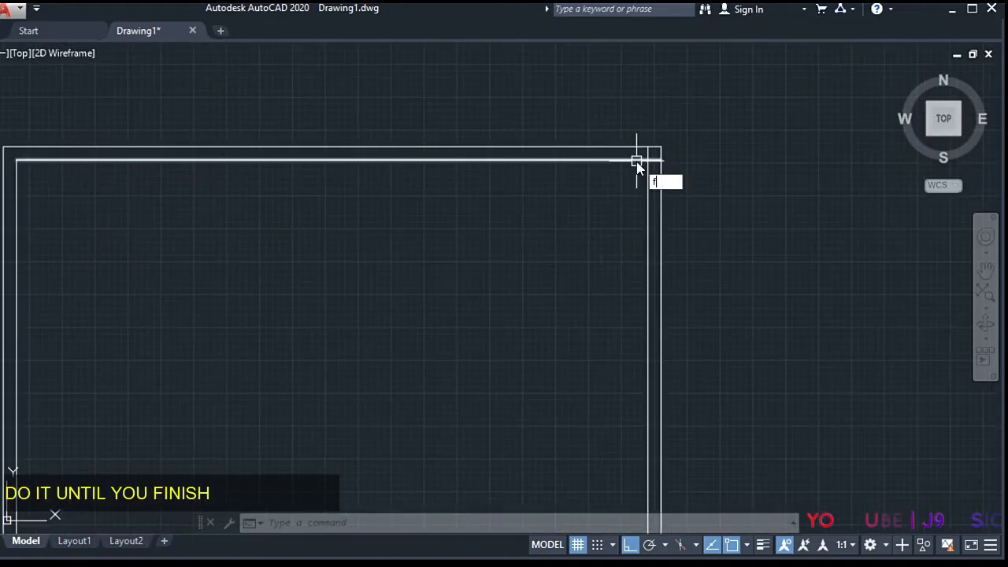
pyautogui.press('Return')
pyautogui.click(618, 160)
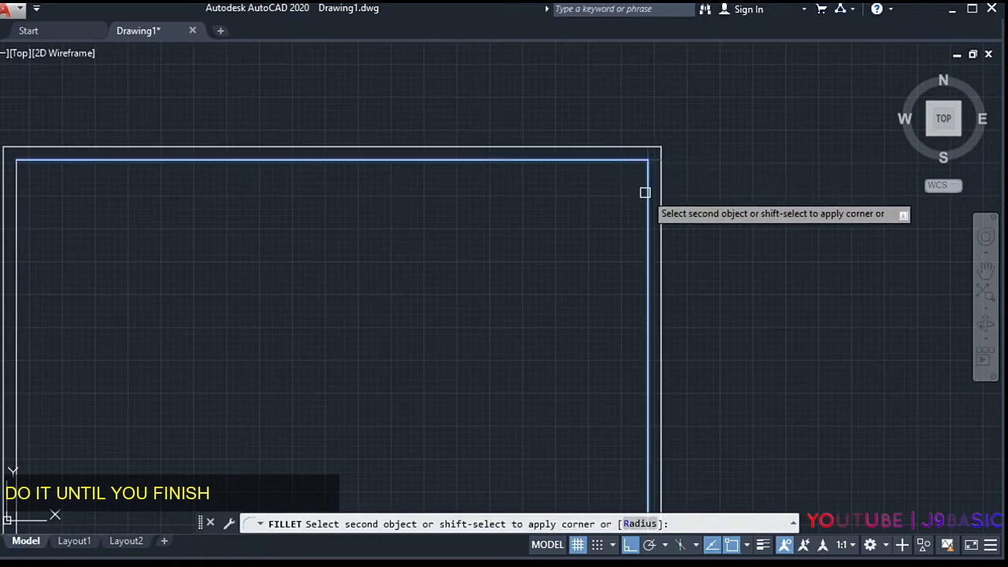
pyautogui.click(645, 192)
# - Fillet the inner right and inner bottom lines into a sharp corner at the room's lower right
pyautogui.scroll(-1, 632, 173)
pyautogui.moveTo(623, 309); pyautogui.dragTo(590, 75, button='middle')
pyautogui.press('Return')
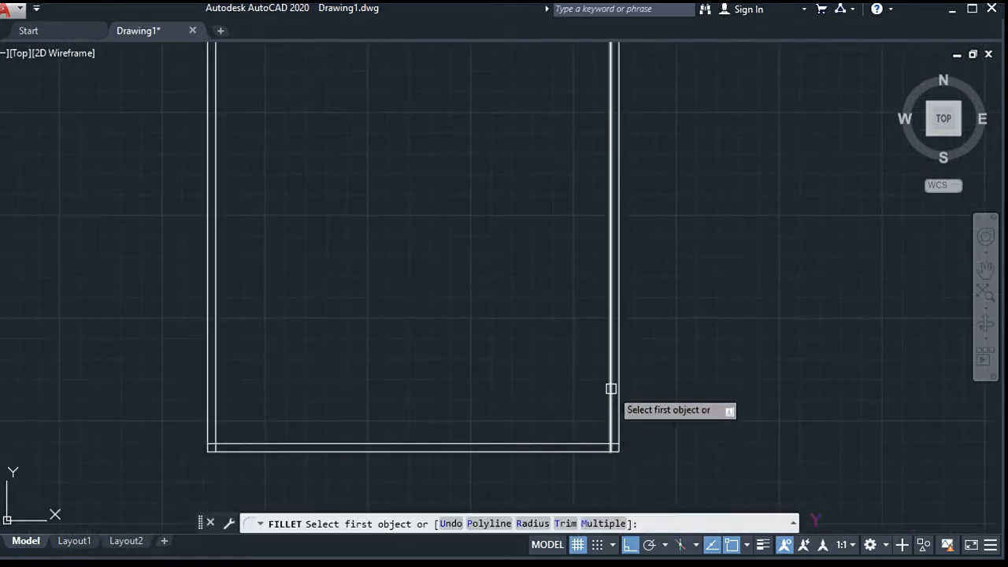
pyautogui.click(610, 390)
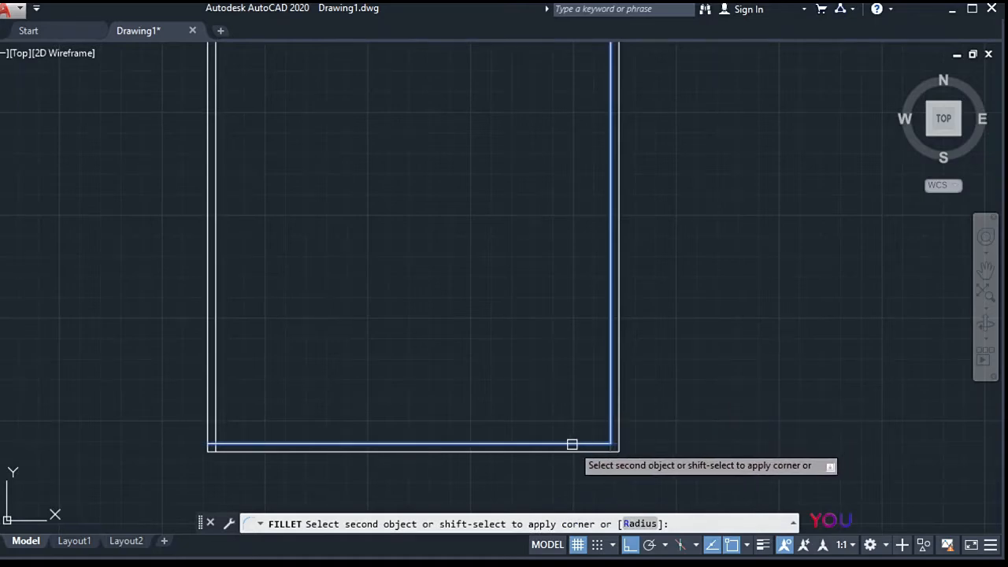
pyautogui.click(572, 445)
# - Fillet the inner bottom and inner left lines into a sharp corner at the room's lower left
pyautogui.moveTo(414, 392); pyautogui.dragTo(662, 334, button='middle')
pyautogui.press('Return')
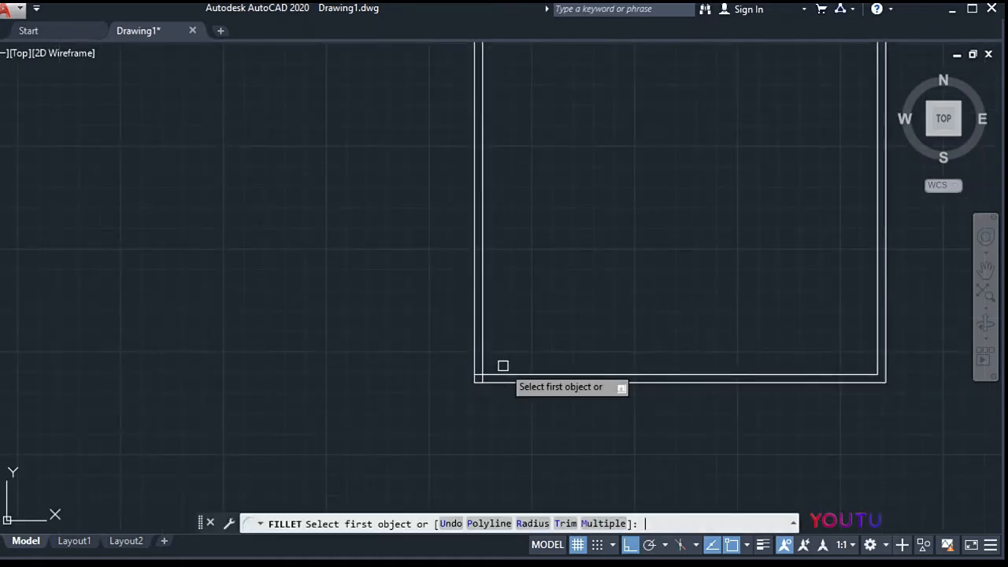
pyautogui.click(504, 374)
pyautogui.click(479, 333)
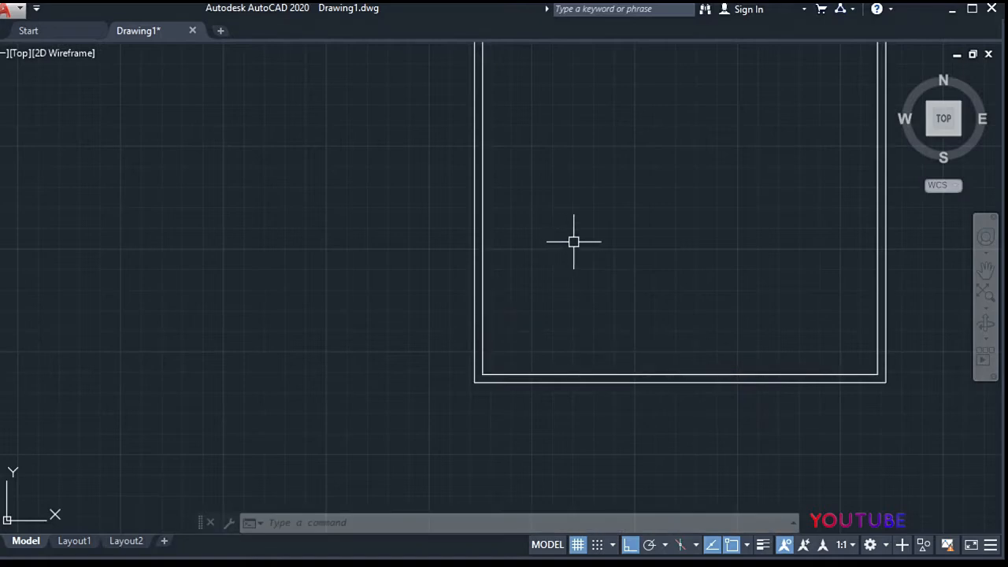
# - Draw a short vertical line across the bottom wall near the room's lower-right corner, from the outer to the inner wall line
pyautogui.moveTo(667, 149); pyautogui.dragTo(553, 263, button='middle')
pyautogui.scroll(-2, 542, 239)
pyautogui.moveTo(567, 186); pyautogui.dragTo(512, 213, button='middle')
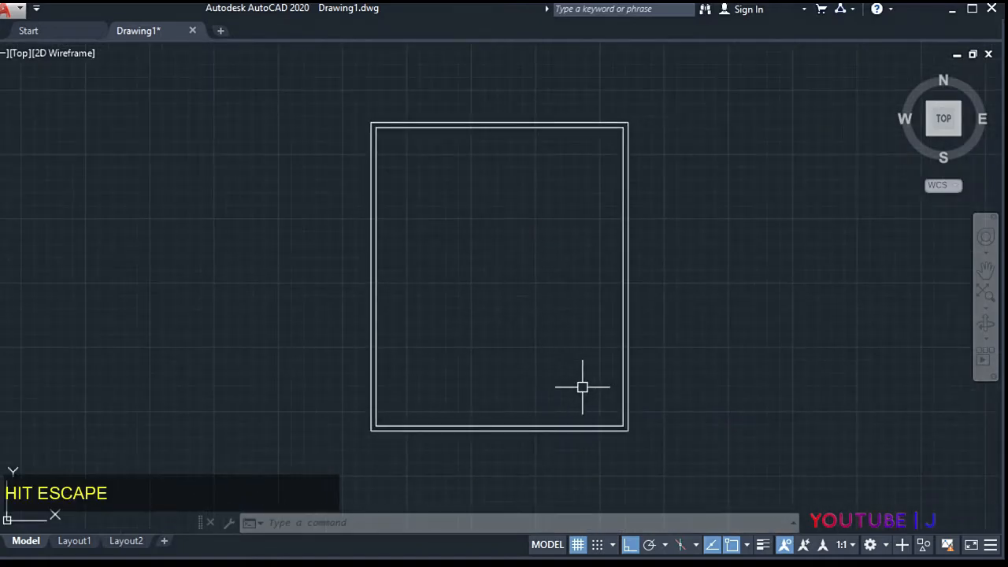
pyautogui.scroll(4, 595, 427)
pyautogui.write('l')
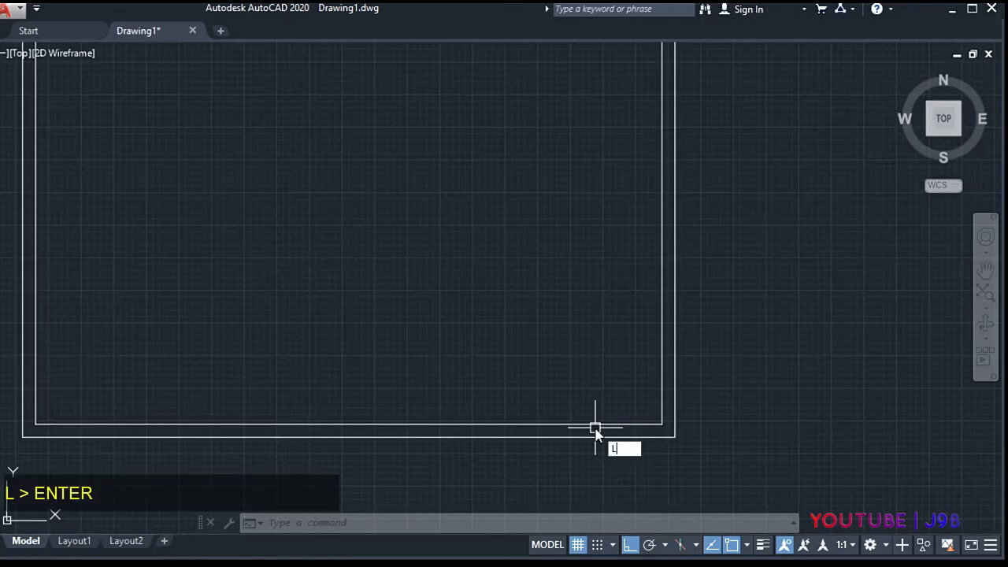
pyautogui.press('Return')
pyautogui.scroll(2, 630, 437)
pyautogui.click(634, 436)
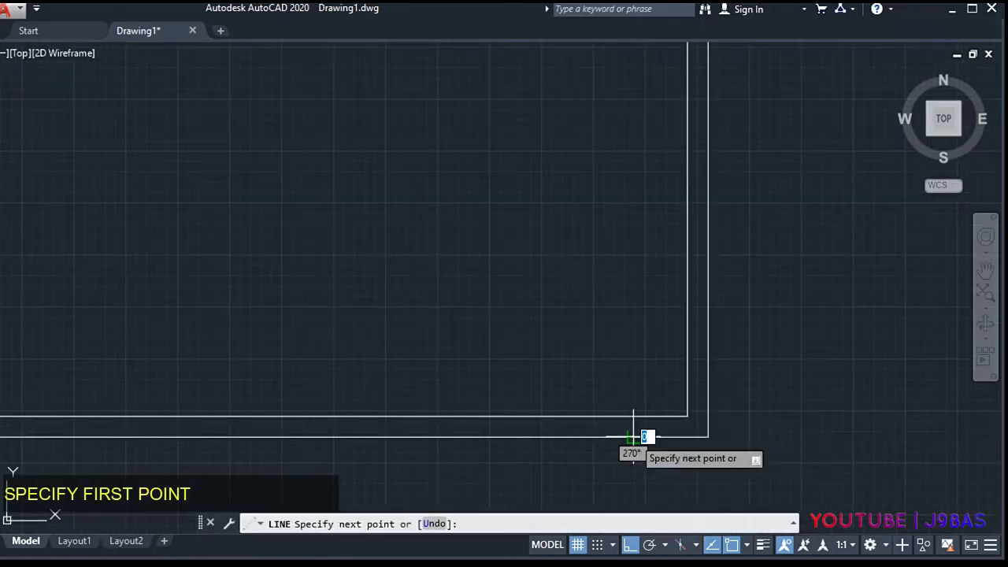
pyautogui.click(633, 416)
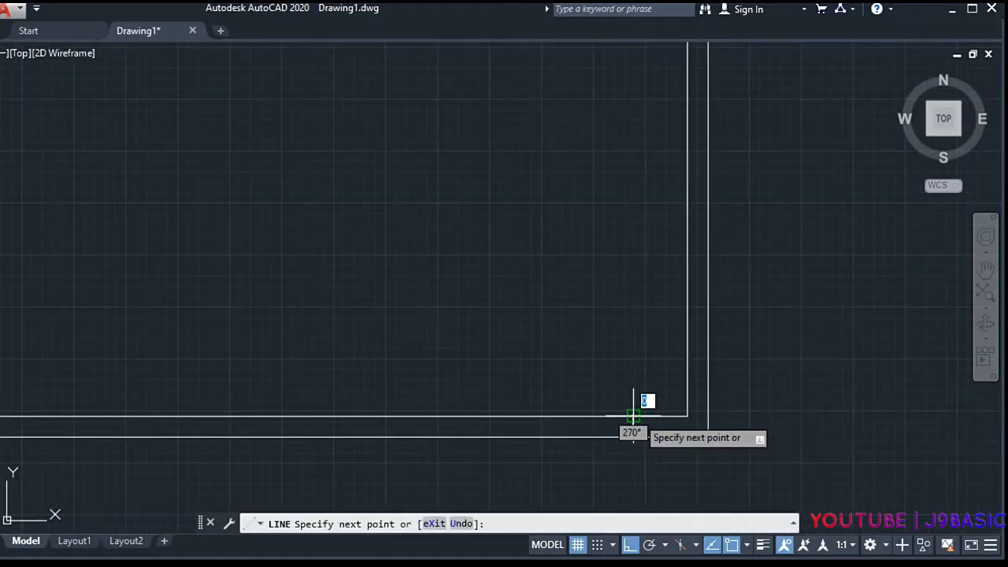
pyautogui.press('Return')
# - Offset the short line across the bottom wall by 800 to its left to mark the door opening's other side
pyautogui.moveTo(593, 413)
pyautogui.mouseDown(button='middle')
pyautogui.moveTo(609, 391)
pyautogui.moveTo(702, 339)
pyautogui.moveTo(732, 343)
pyautogui.mouseUp(button='middle')
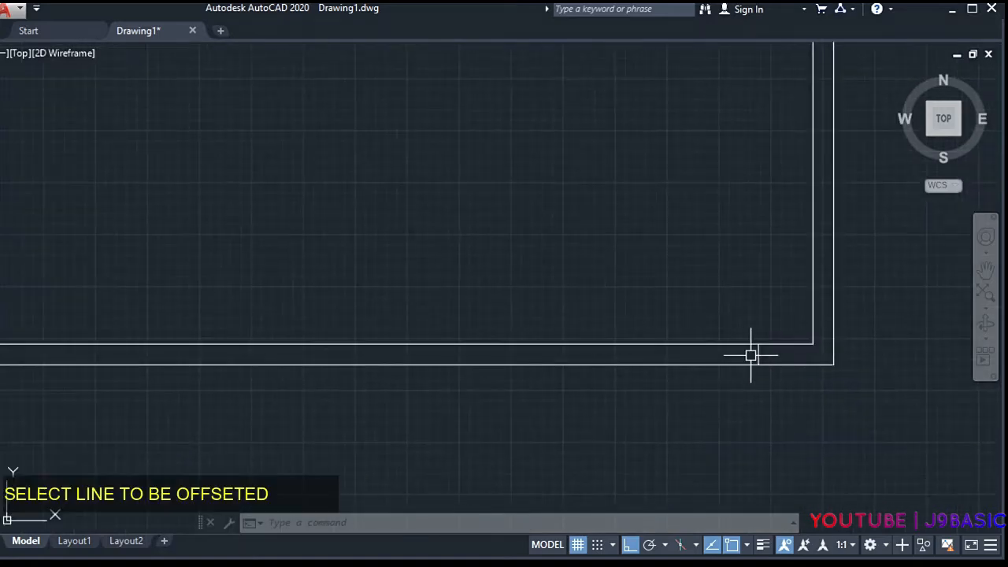
pyautogui.click(760, 355)
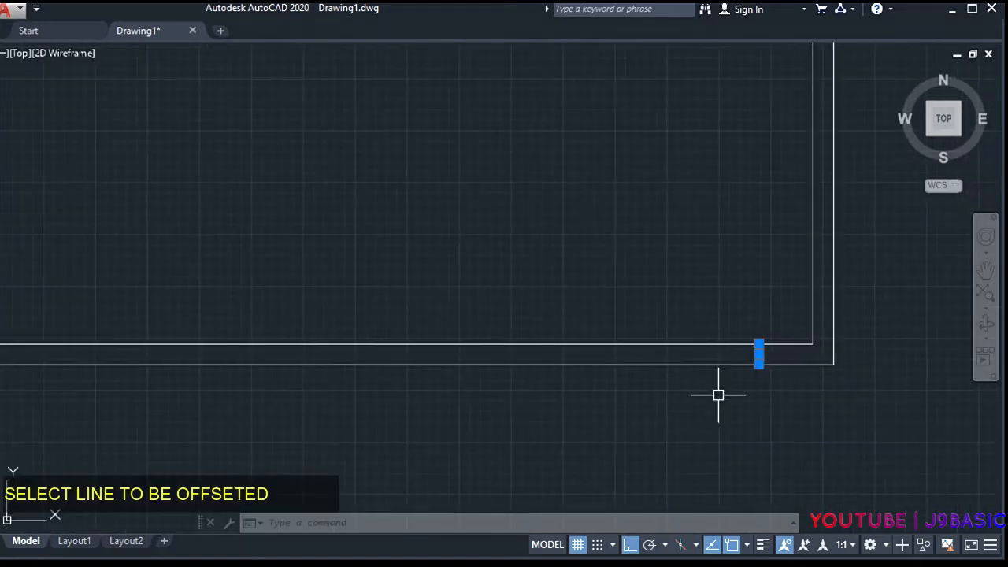
pyautogui.write('o')
pyautogui.press('Return')
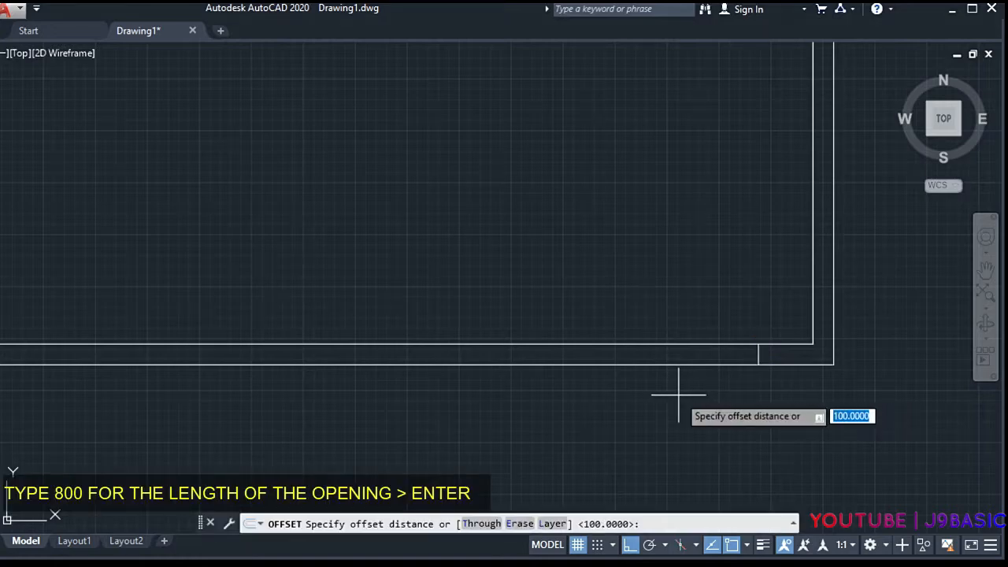
pyautogui.write('8')
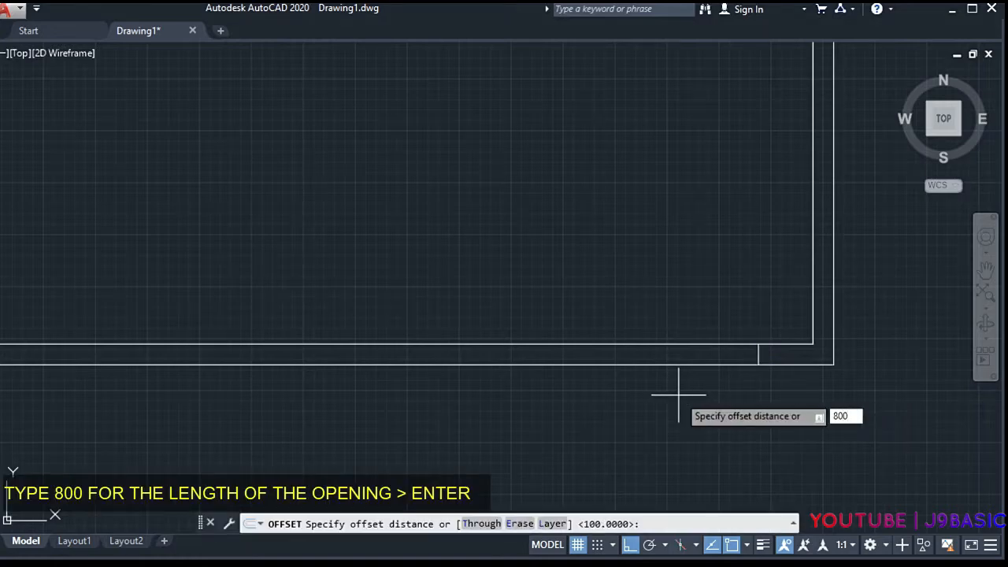
pyautogui.write('00')
pyautogui.press('Return')
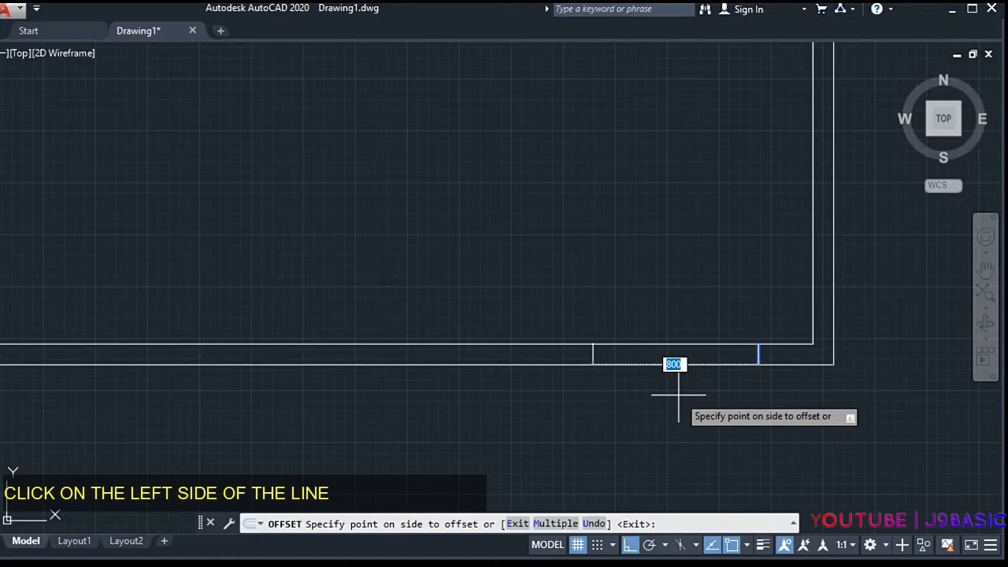
pyautogui.click(457, 409)
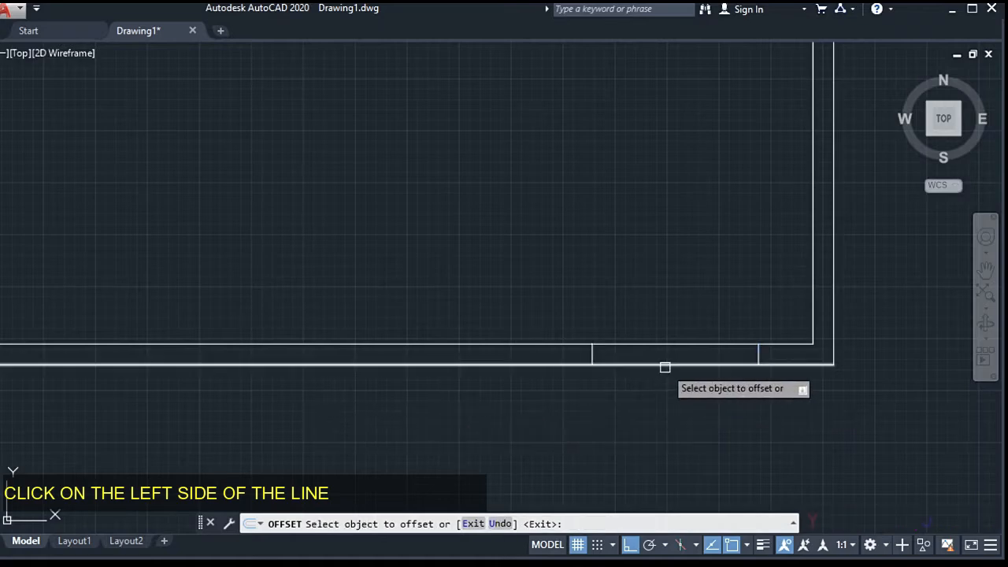
pyautogui.press('Escape')
# - Trim the outer and inner bottom wall lines between the two short cross lines to open the doorway
pyautogui.write('t')
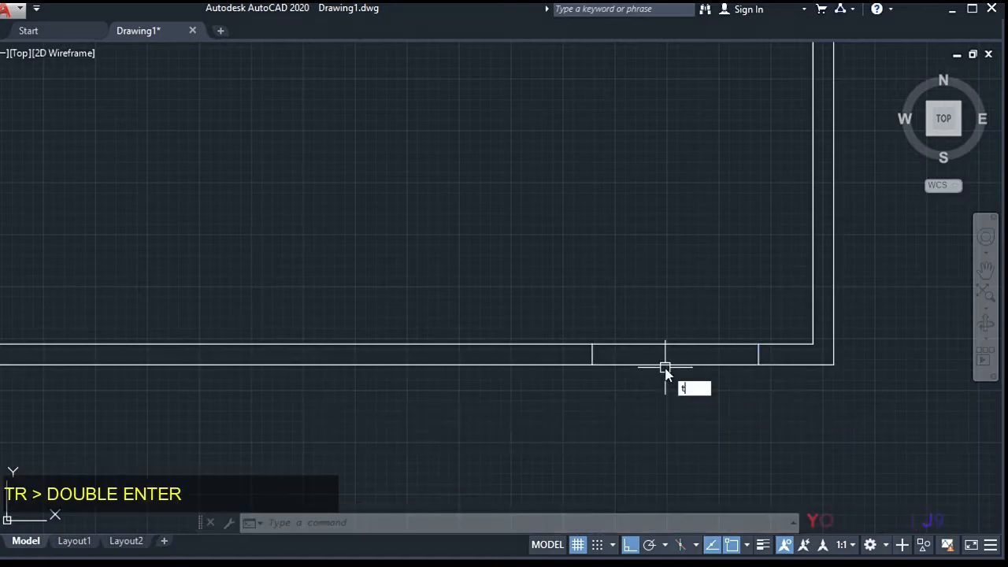
pyautogui.write('r')
pyautogui.press('Return')
pyautogui.press('Return')
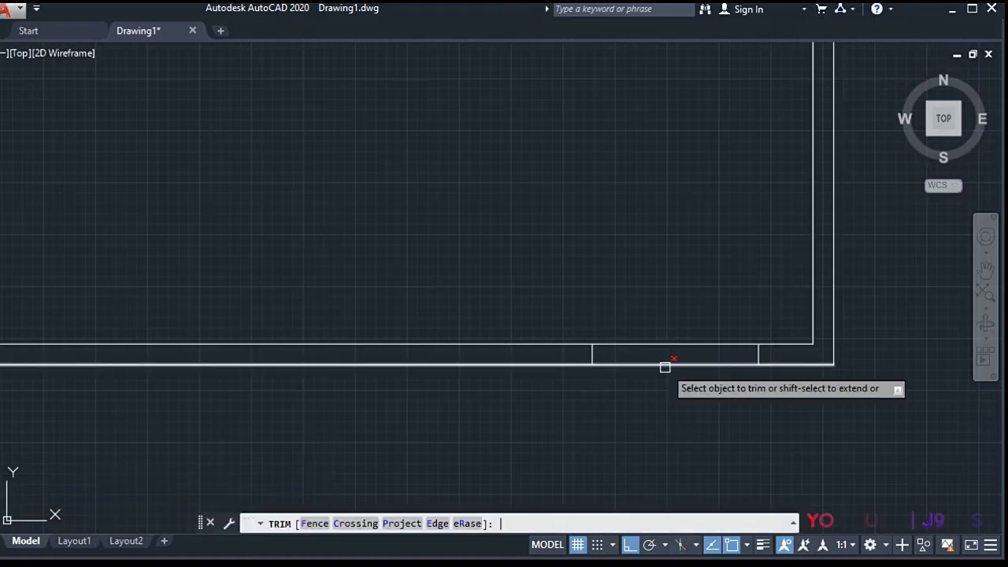
pyautogui.click(666, 364)
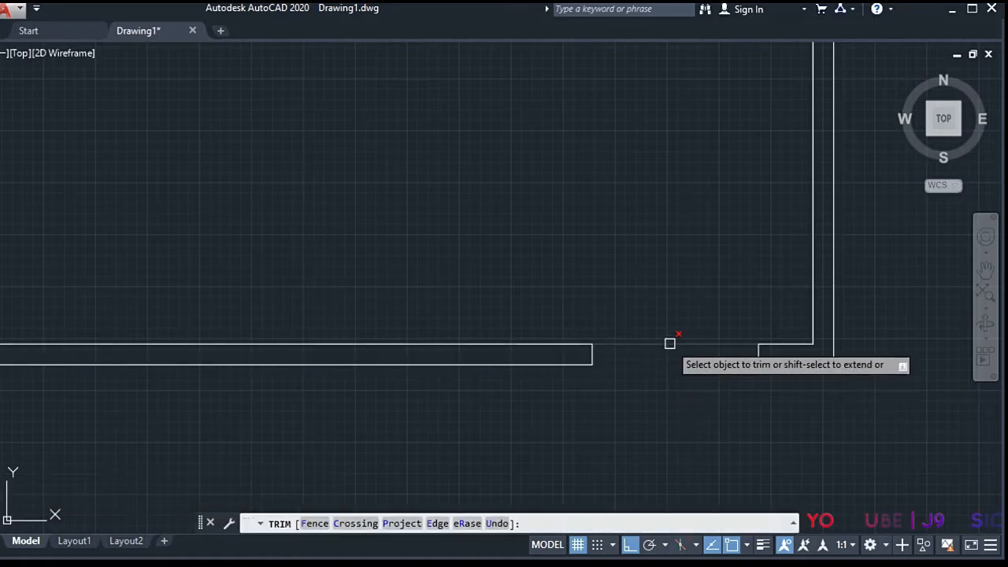
pyautogui.scroll(-3, 725, 264)
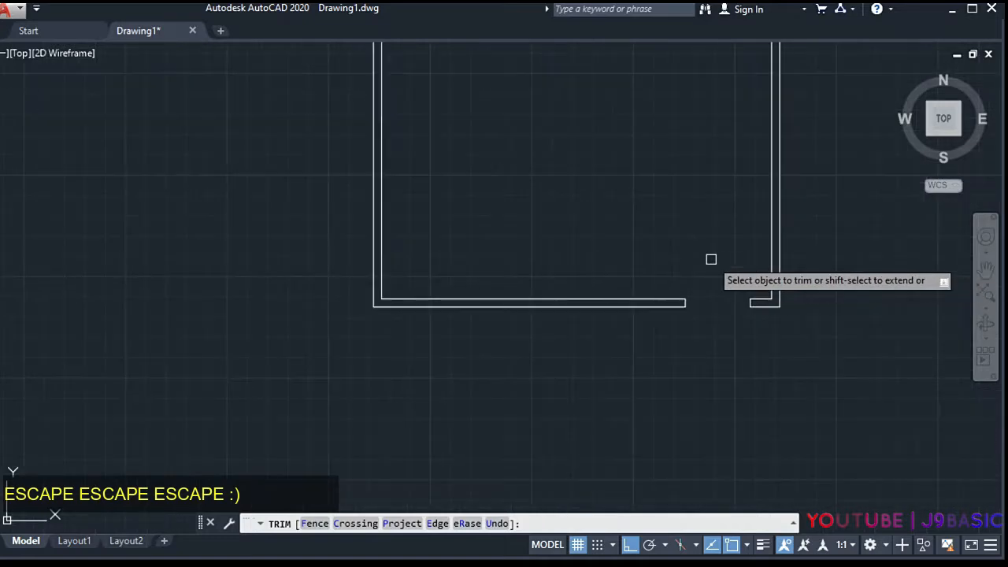
pyautogui.press('Escape')
# - Draw connected lines 800 up and 50 left from the inner corner of the short wall end at the doorway's right
pyautogui.scroll(3, 744, 236)
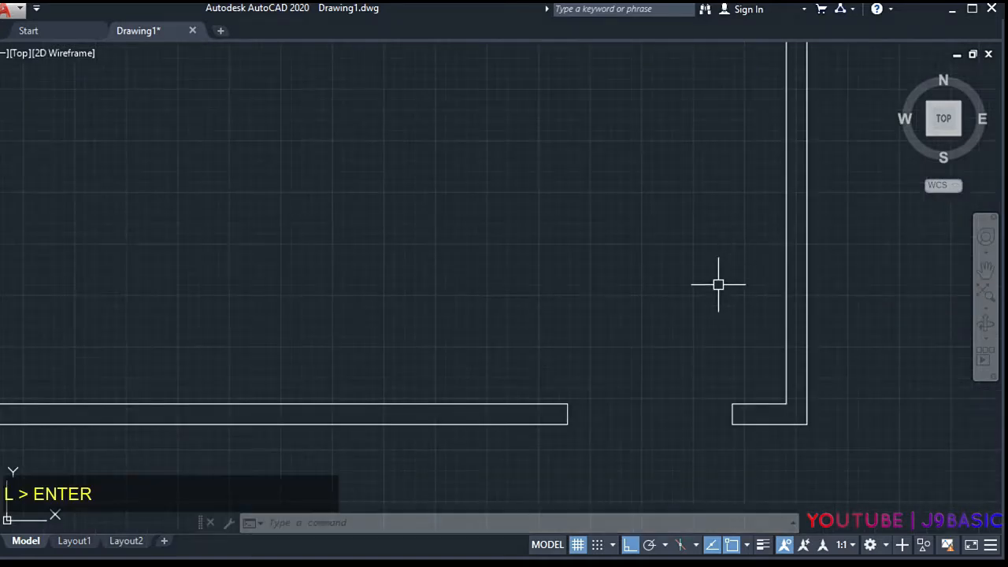
pyautogui.write('l')
pyautogui.press('Return')
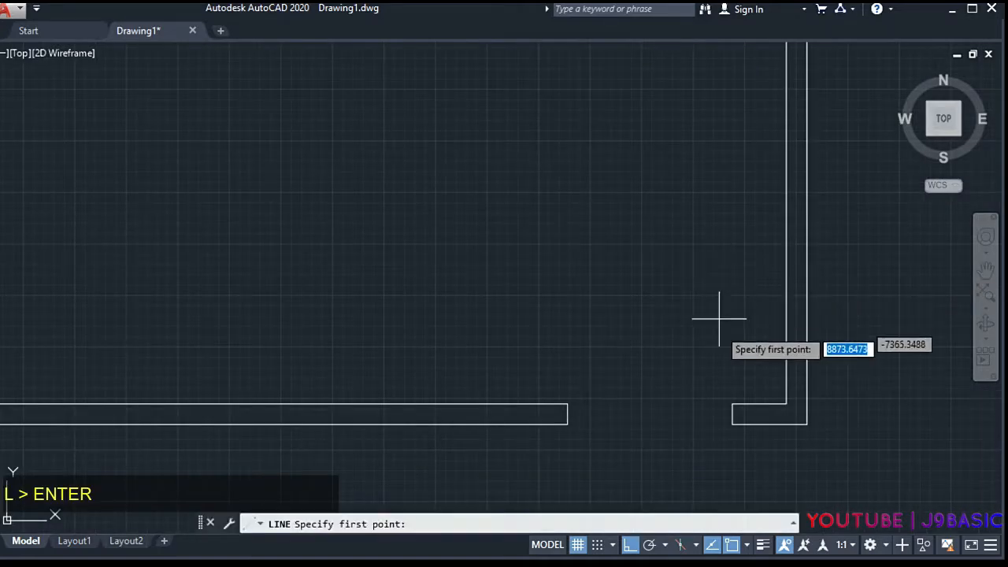
pyautogui.click(732, 403)
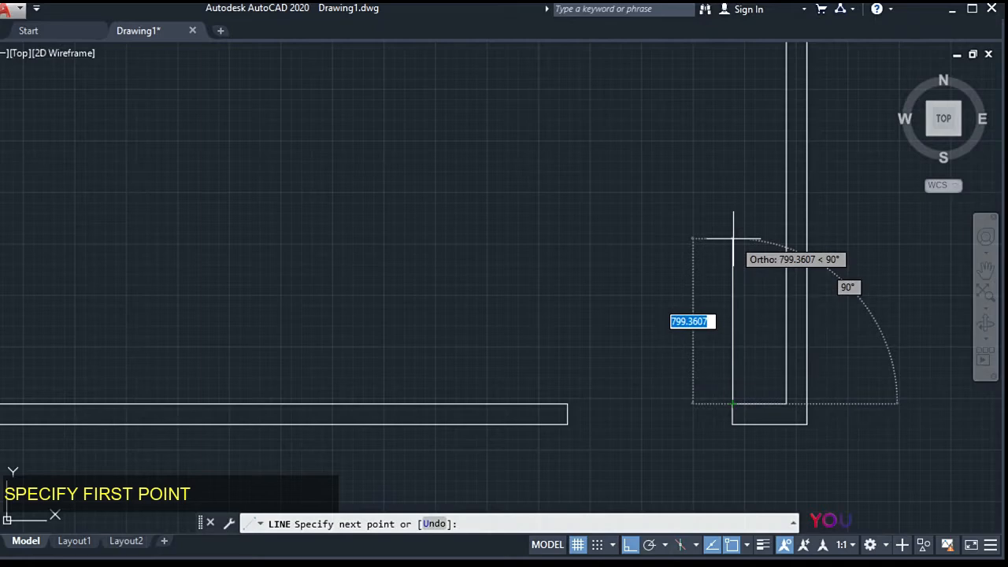
pyautogui.write('8')
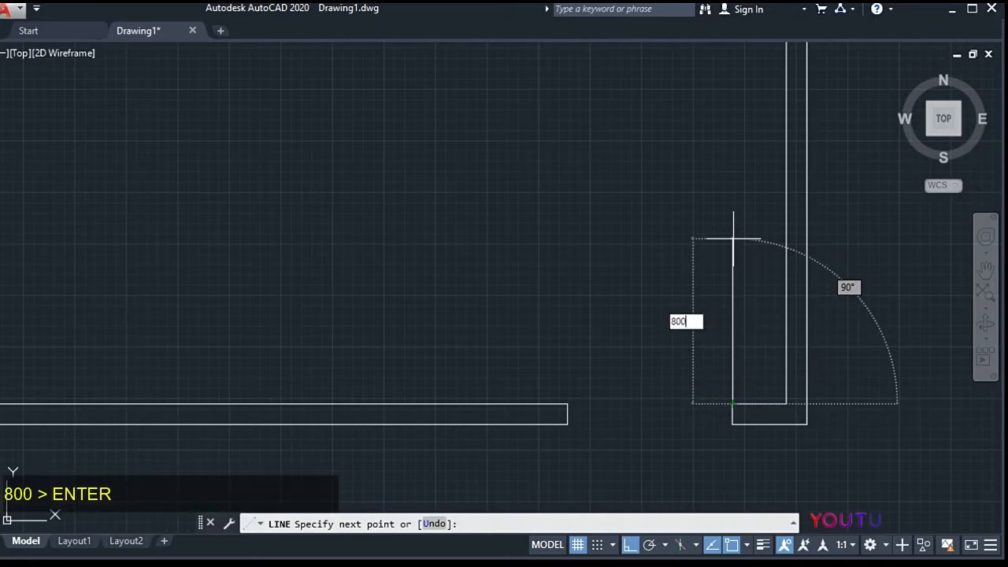
pyautogui.write('00')
pyautogui.press('Return')
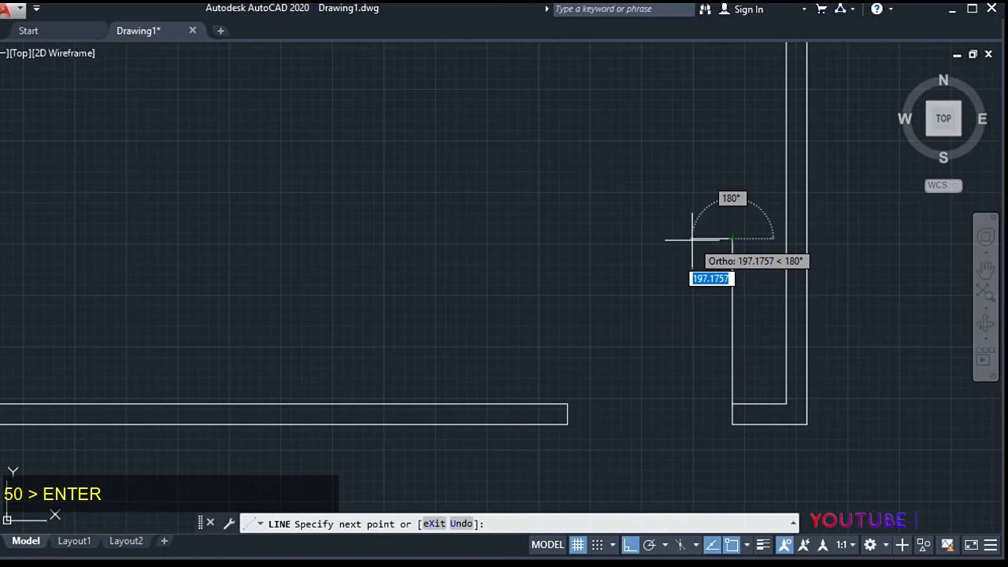
pyautogui.write('50')
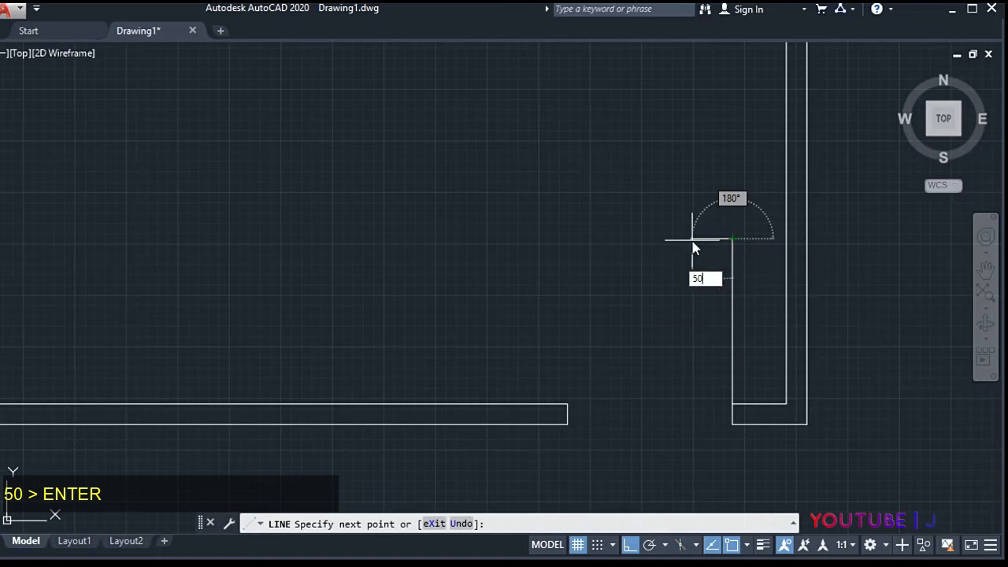
pyautogui.press('Return')
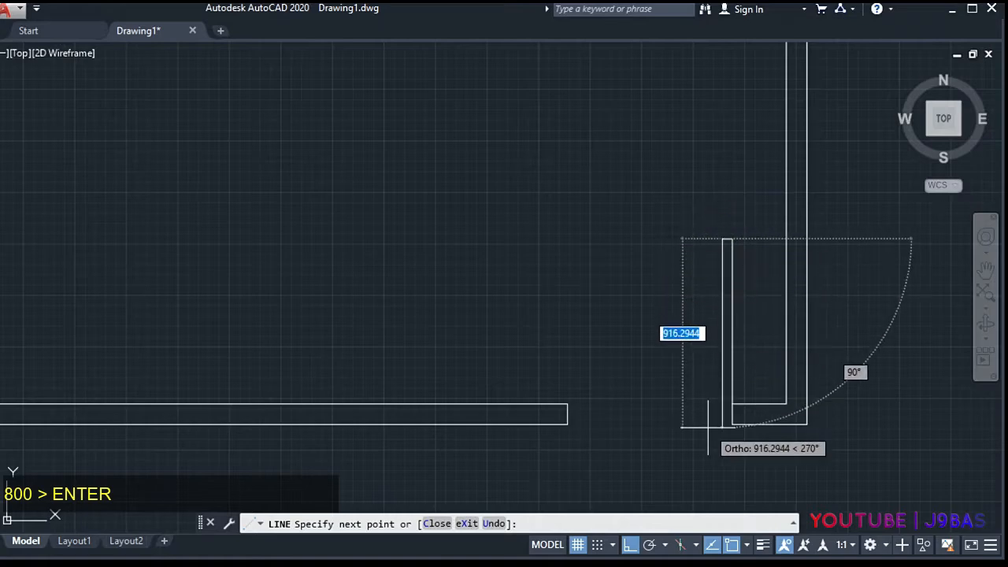
# - Continue the door outline 800 downward and close it at its starting corner on the short wall end
pyautogui.write('8')
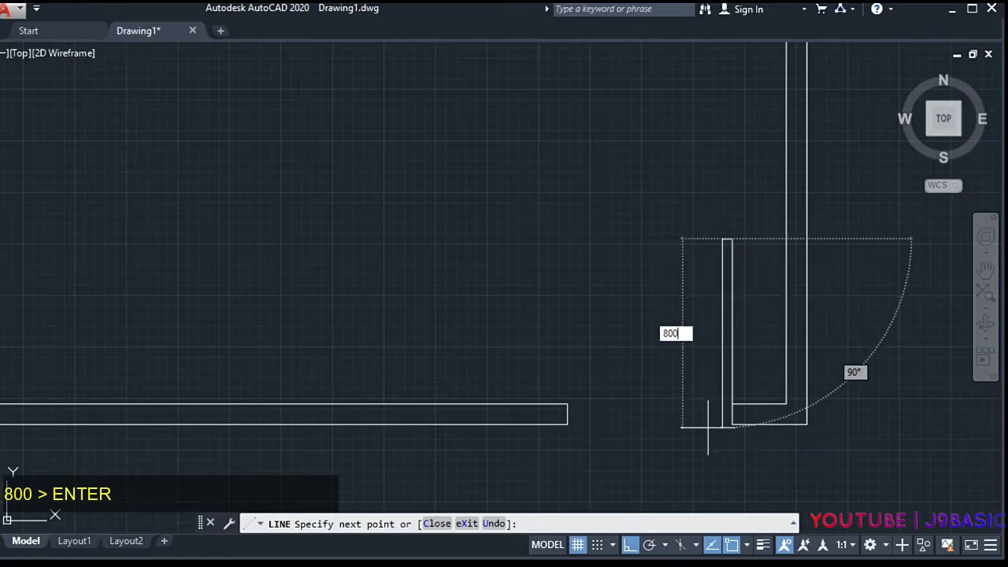
pyautogui.write('00')
pyautogui.press('Return')
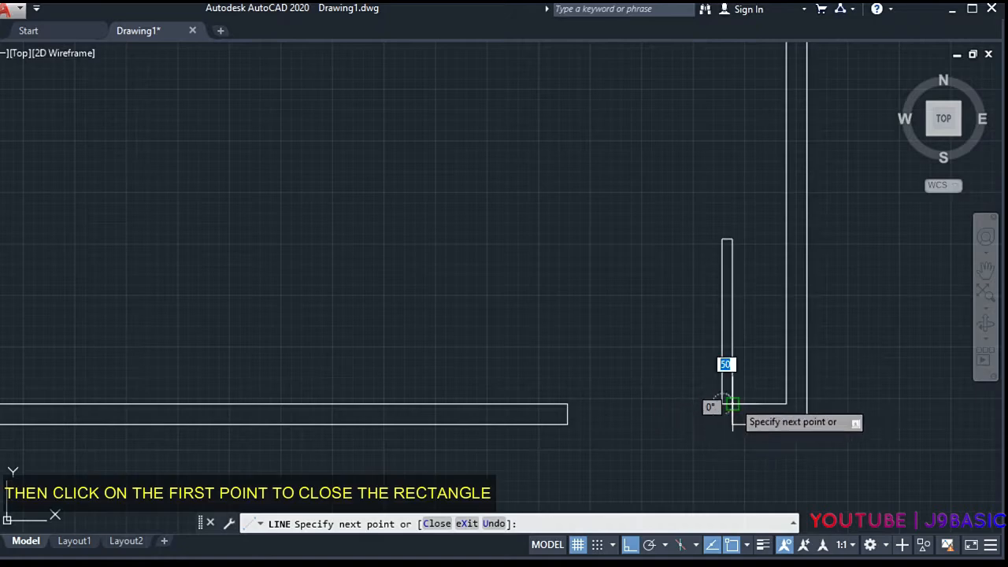
pyautogui.click(731, 404)
pyautogui.press('Return')
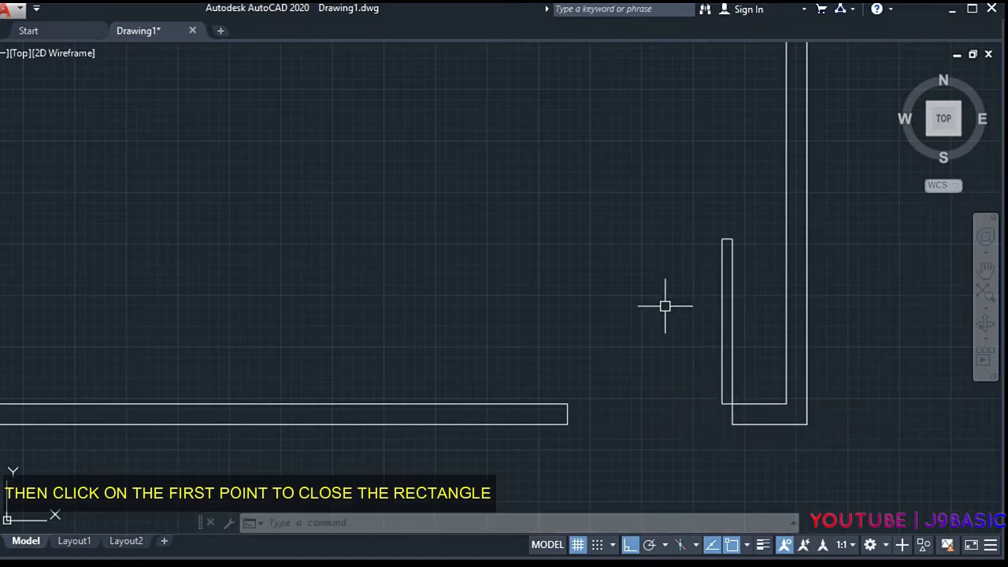
# - Erase the door outline drawn with separate lines
pyautogui.click(671, 201)
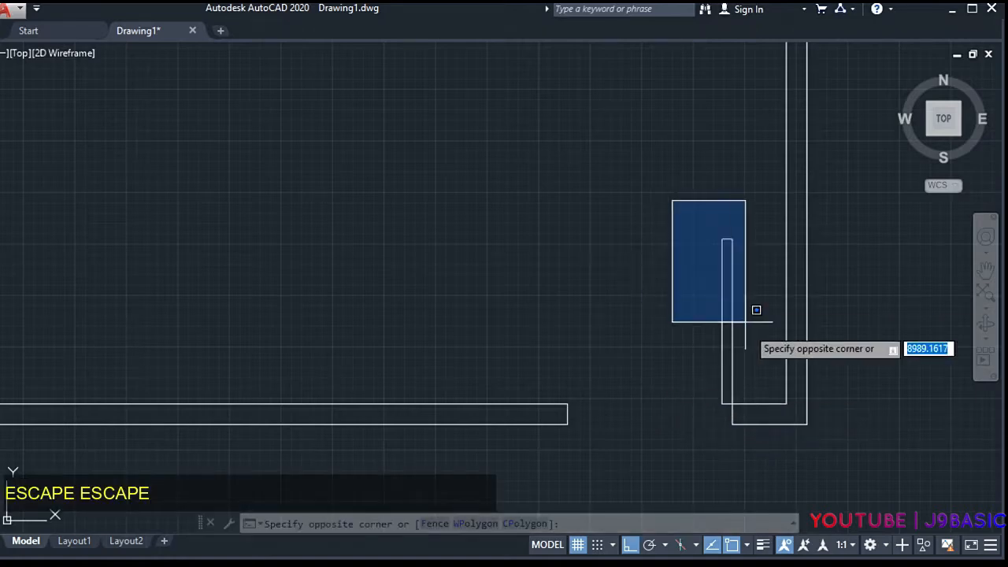
pyautogui.click(769, 404)
pyautogui.write('e')
pyautogui.press('Return')
# - Draw a 50 by 800 upright rectangle as the door leaf, just above the doorway's right side
pyautogui.write('r')
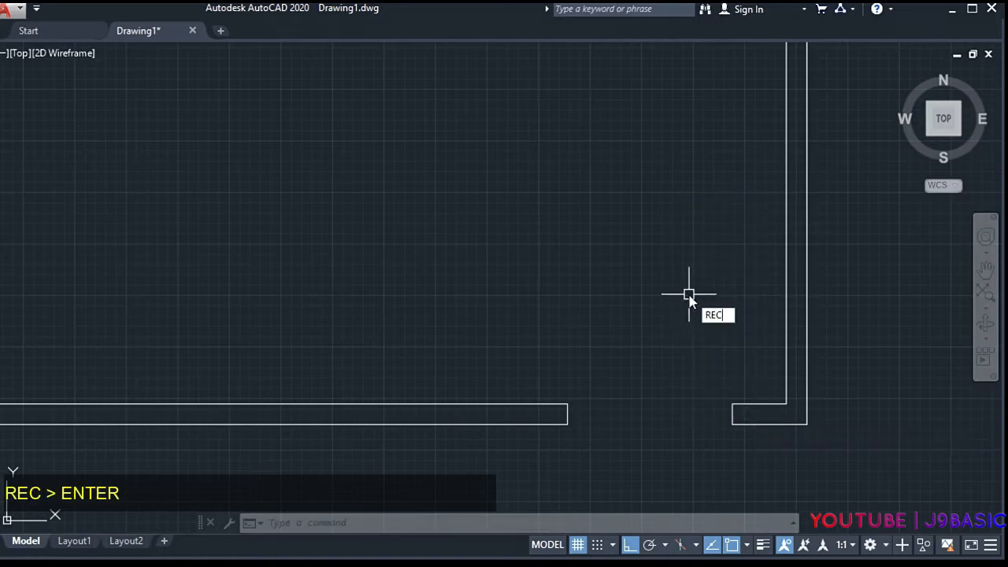
pyautogui.press('Return')
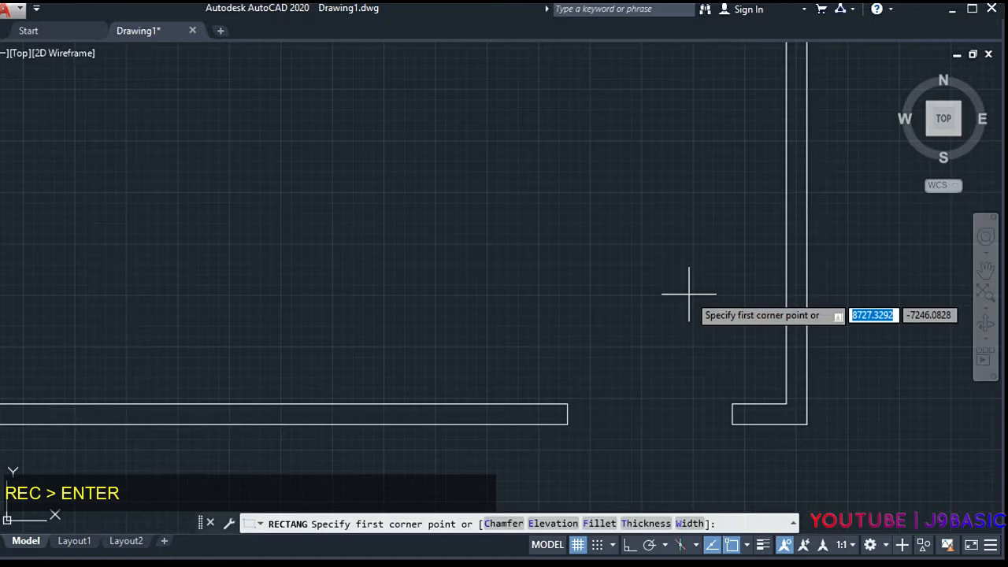
pyautogui.click(720, 391)
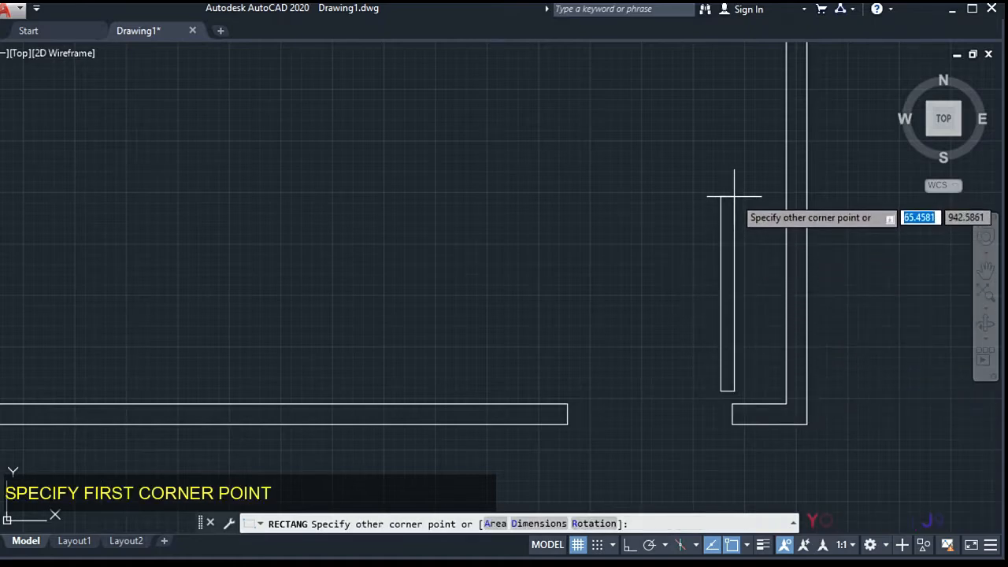
pyautogui.write('50')
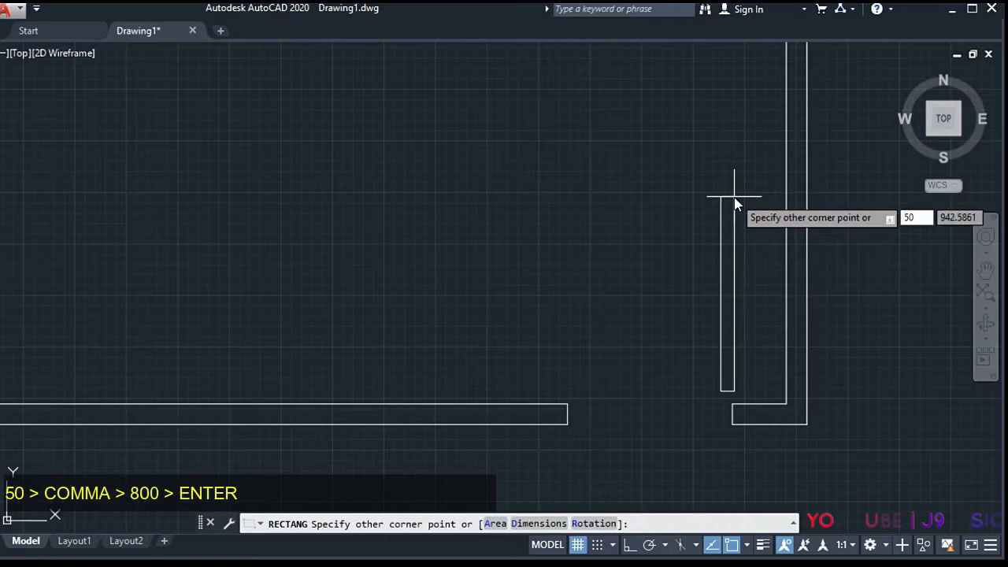
pyautogui.press(',')
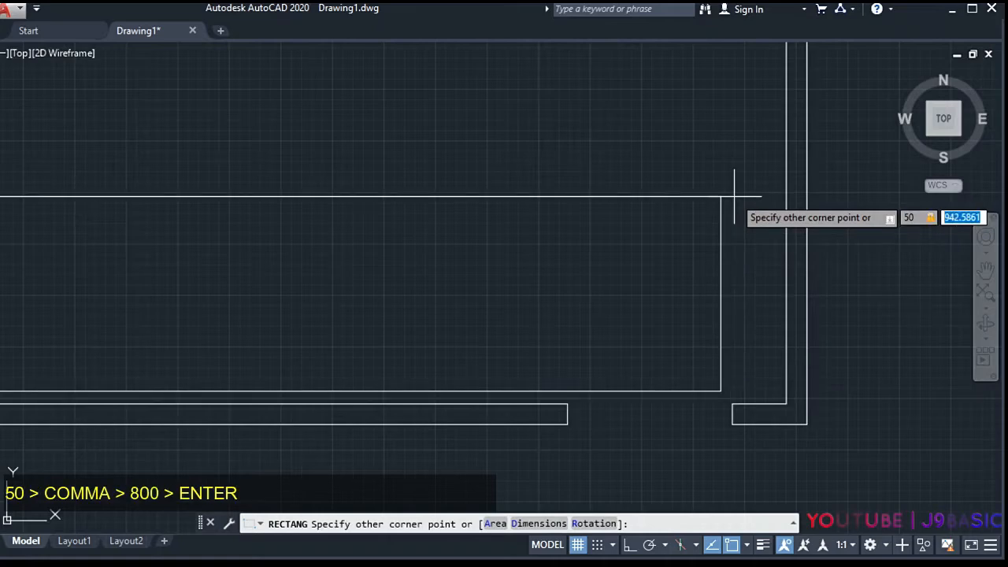
pyautogui.write('8')
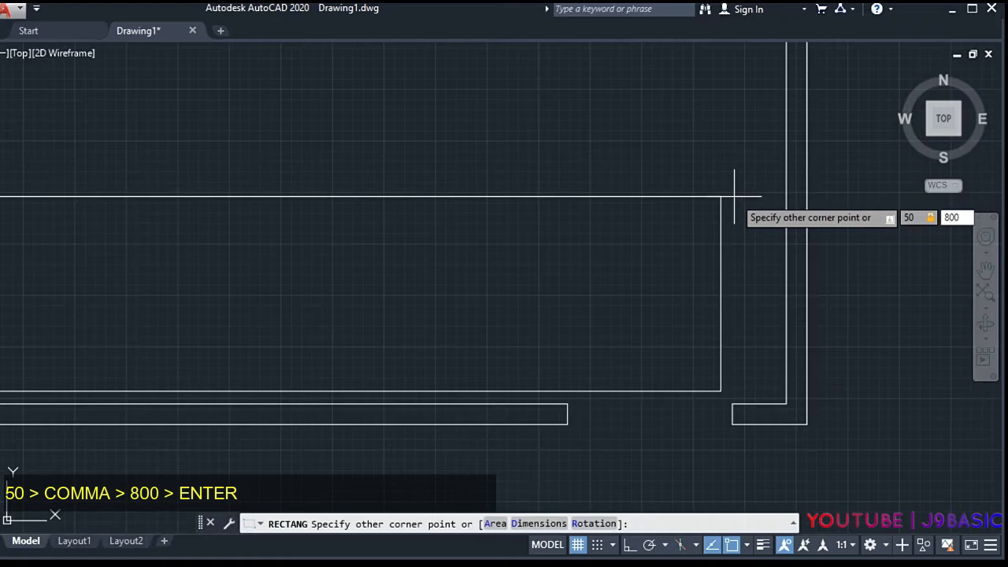
pyautogui.write('00')
pyautogui.press('Return')
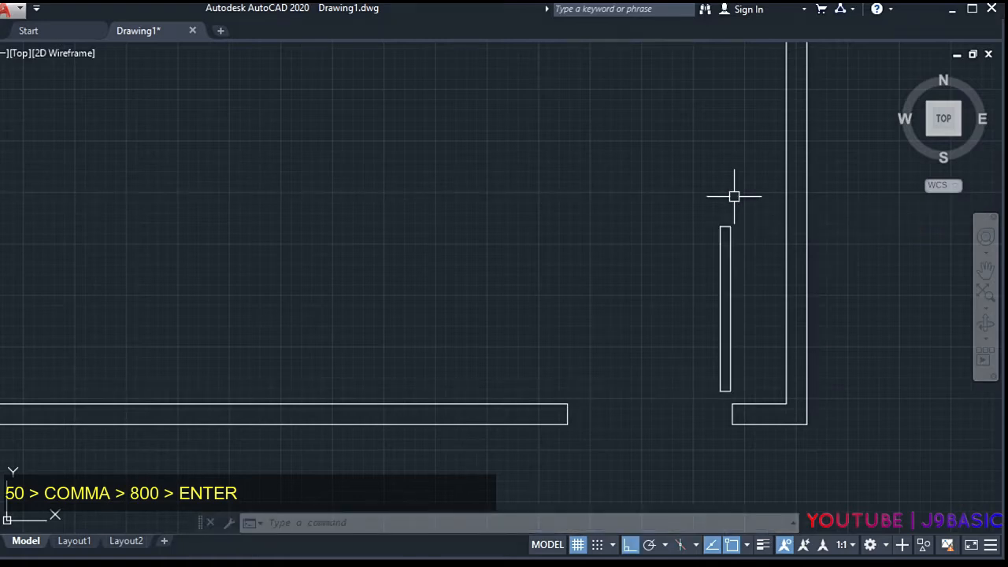
# - Move the door leaf by its lower right corner onto the inner corner of the short wall end at the doorway's right
pyautogui.click(722, 254)
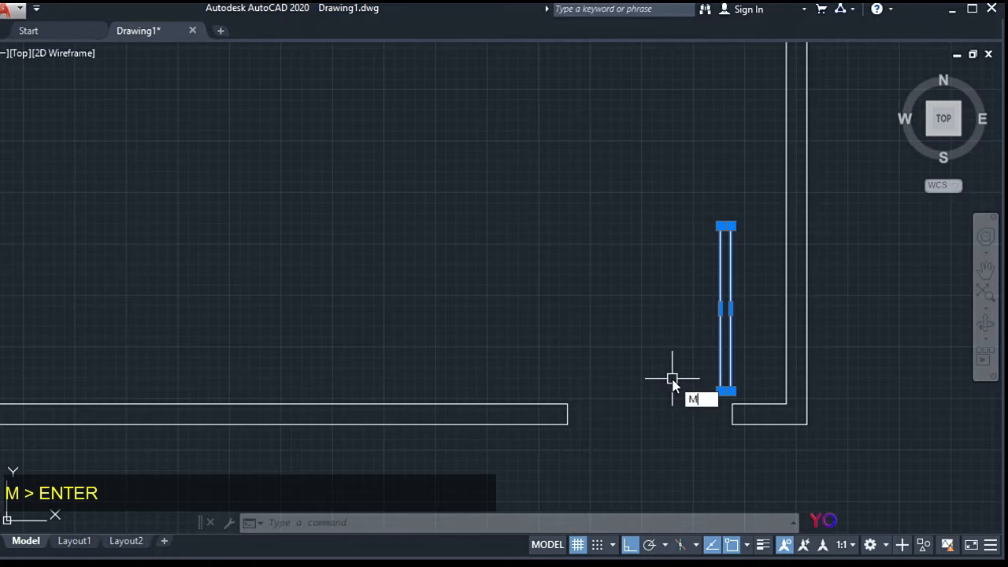
pyautogui.write('M')
pyautogui.press('Return')
pyautogui.scroll(4, 725, 398)
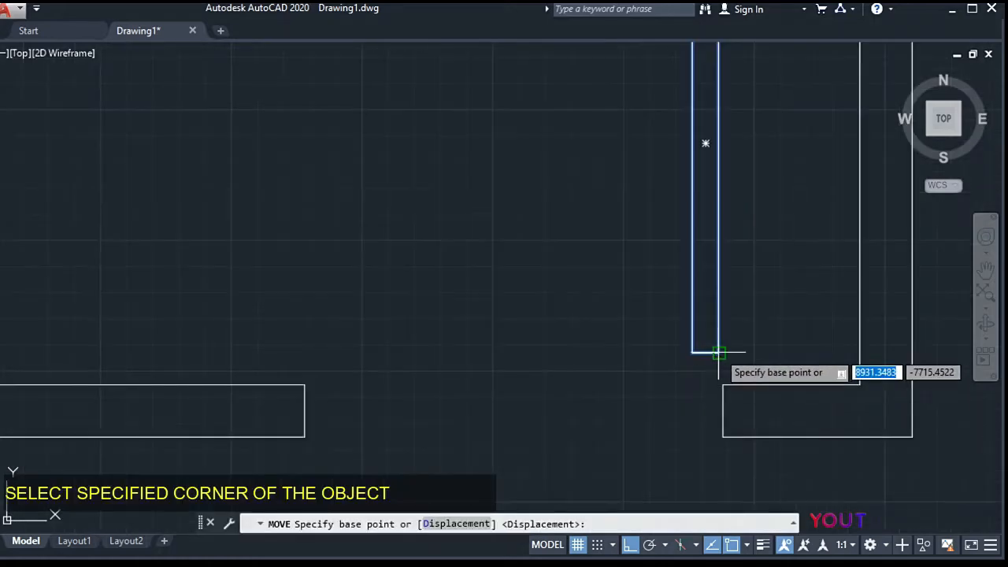
pyautogui.click(719, 350)
pyautogui.scroll(5, 716, 382)
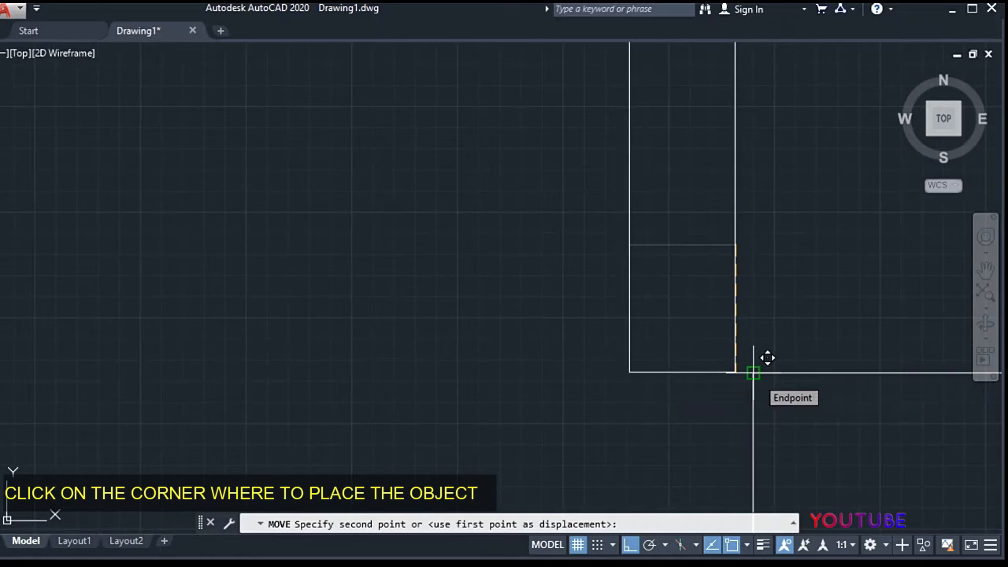
pyautogui.click(753, 372)
pyautogui.press('Escape')
pyautogui.press('Escape')
# - Draw the door swing arc from the left wall end's inner corner through the leaf's upper left corner to its top edge midpoint
pyautogui.scroll(-5, 708, 386)
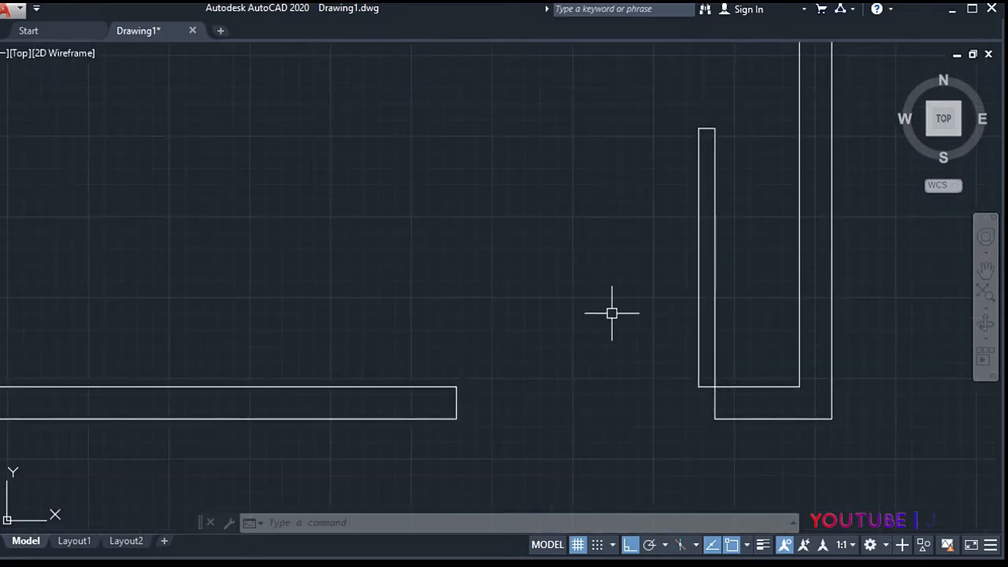
pyautogui.write('a')
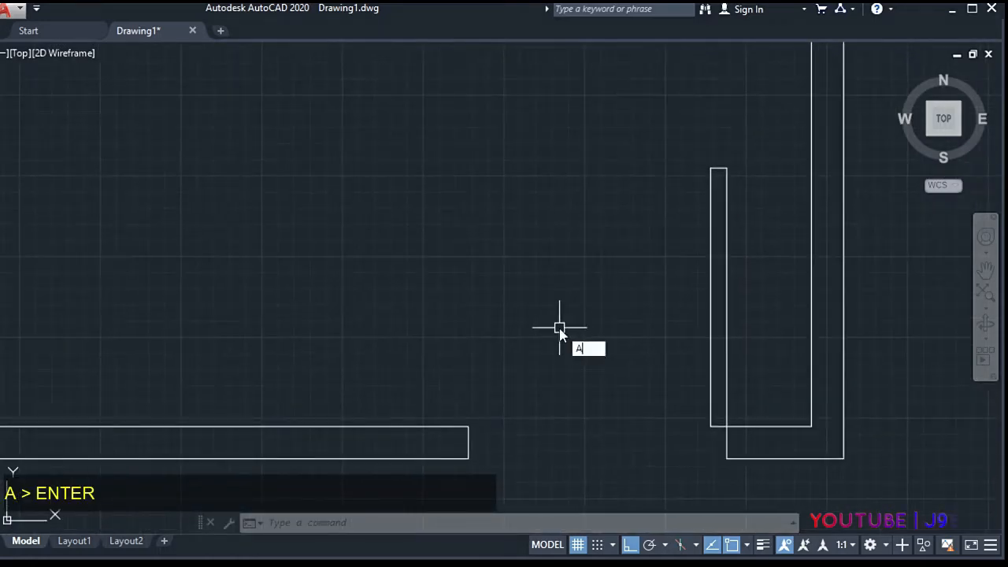
pyautogui.press('Return')
pyautogui.click(469, 425)
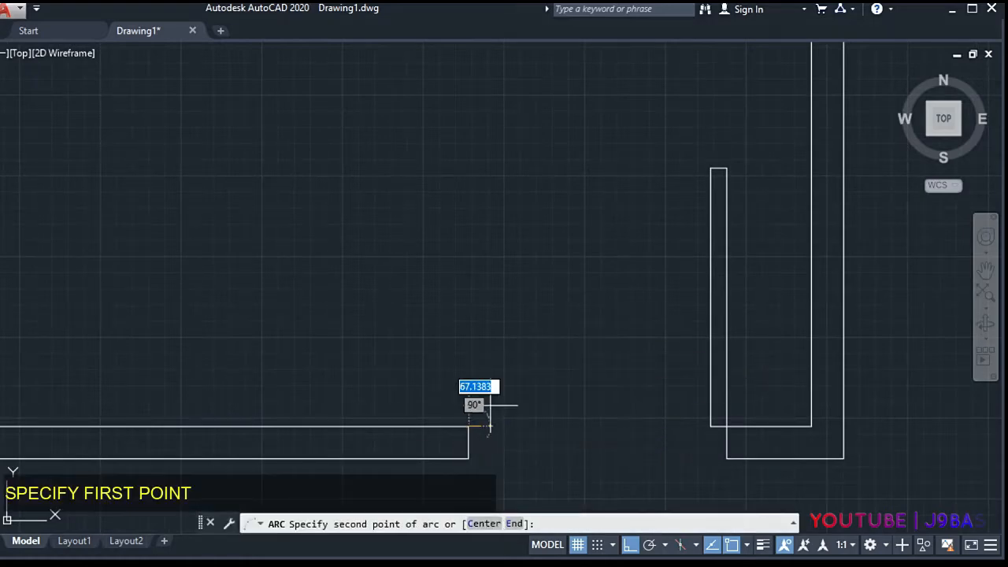
pyautogui.click(711, 168)
pyautogui.scroll(4, 719, 169)
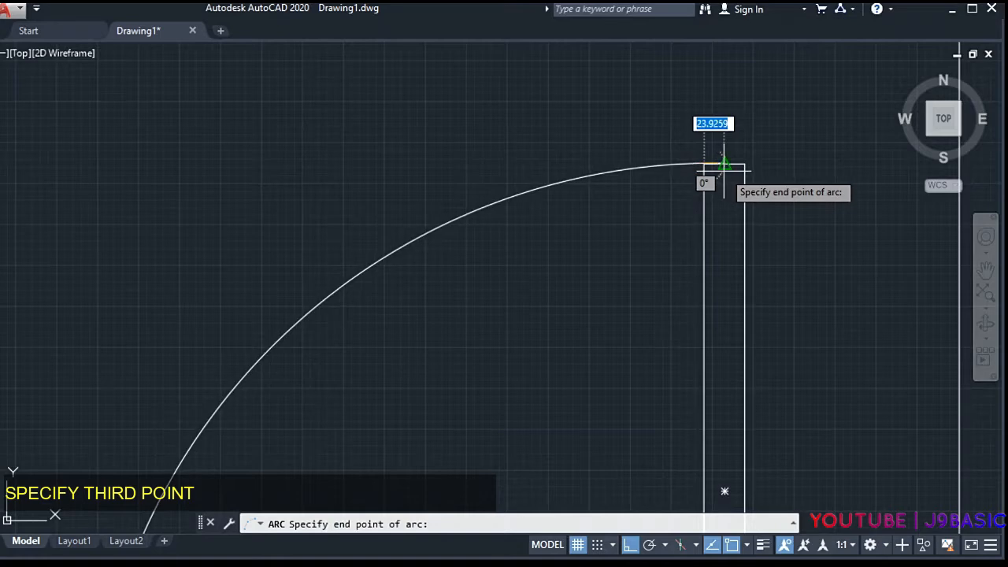
pyautogui.click(723, 171)
pyautogui.scroll(-3, 675, 218)
pyautogui.press('Escape')
pyautogui.press('Escape')
# - Draw a 600 by 100 horizontal rectangle just below the bottom wall, left of the doorway
pyautogui.scroll(-3, 562, 223)
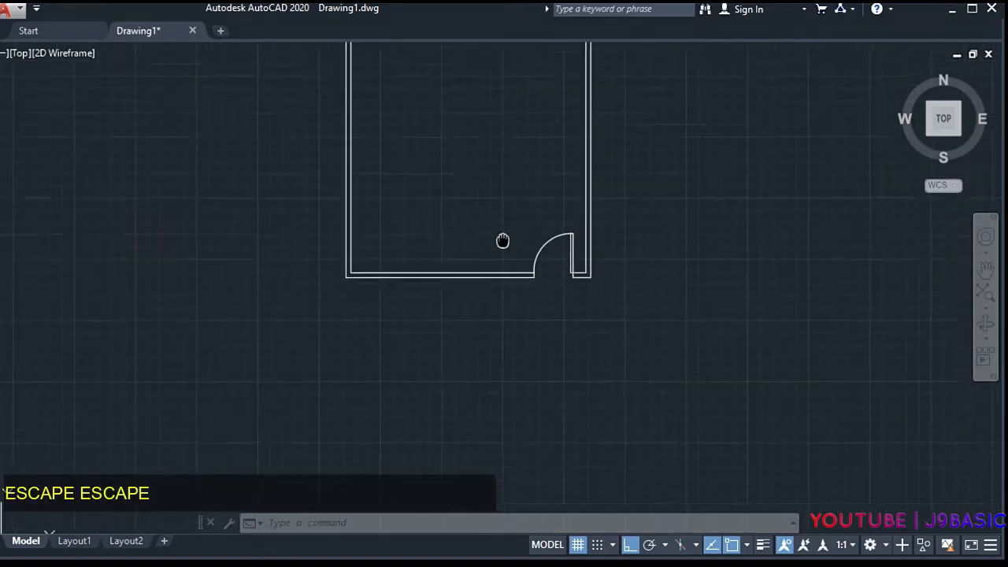
pyautogui.moveTo(504, 239); pyautogui.dragTo(578, 344, button='middle')
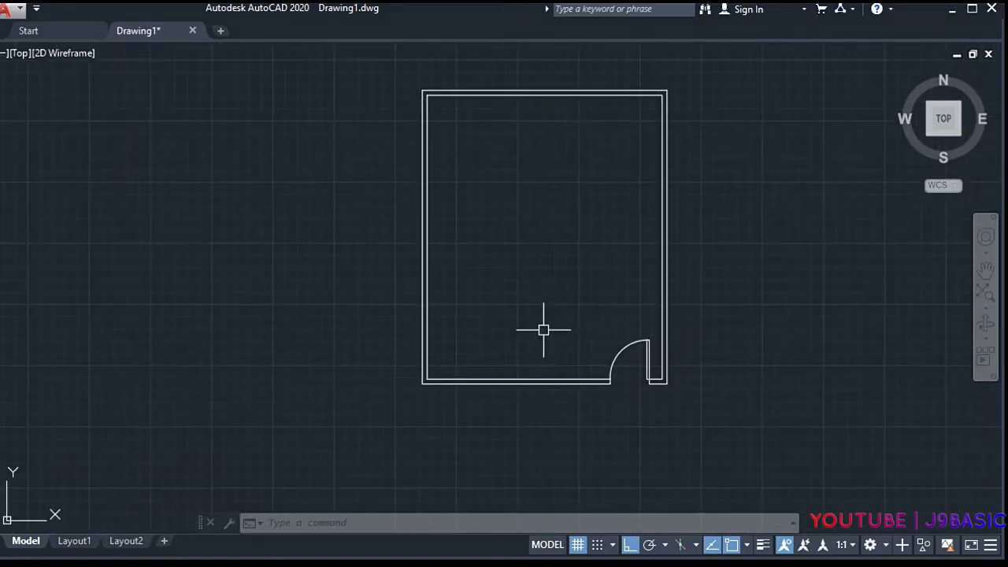
pyautogui.scroll(4, 489, 413)
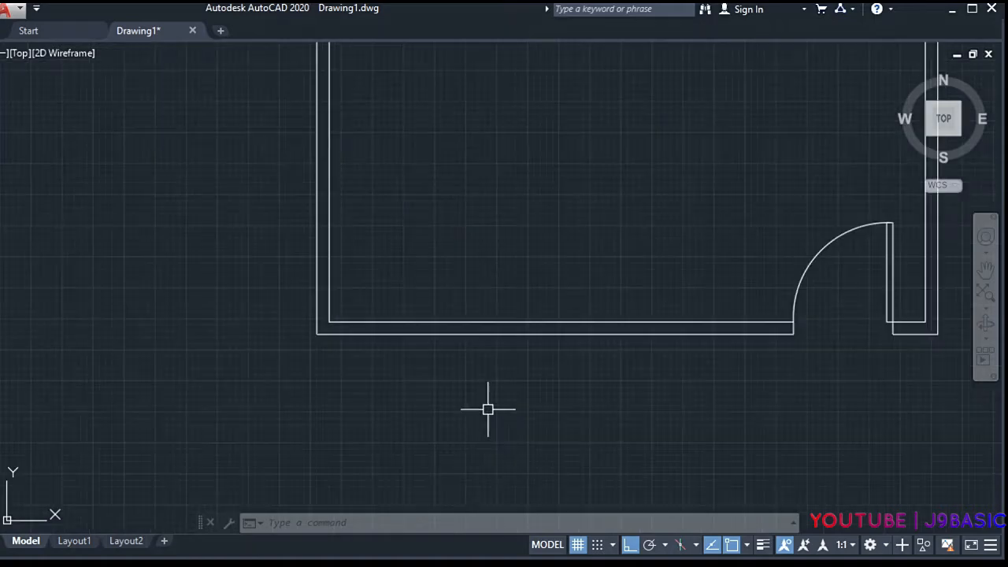
pyautogui.write('rec')
pyautogui.press('Return')
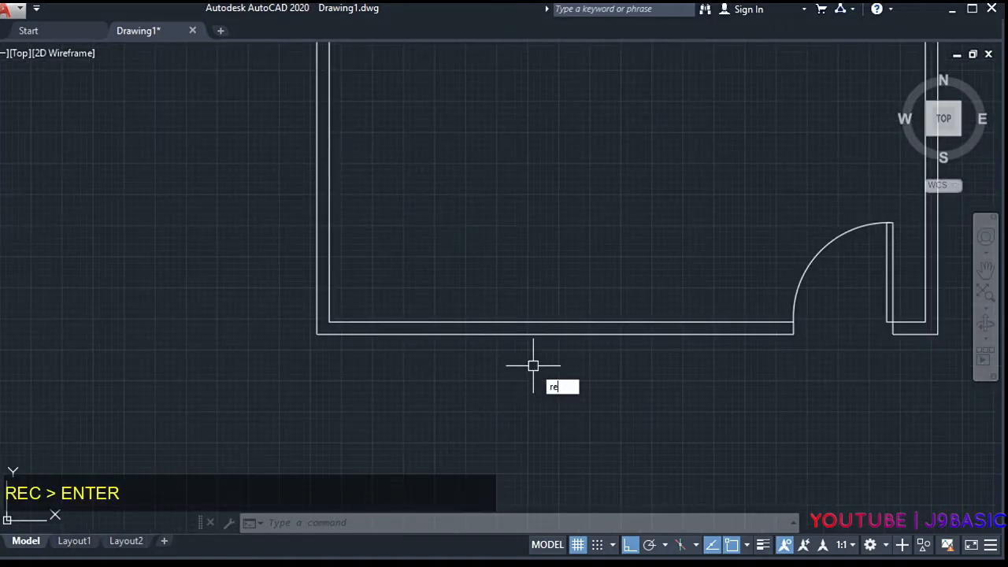
pyautogui.press('Return')
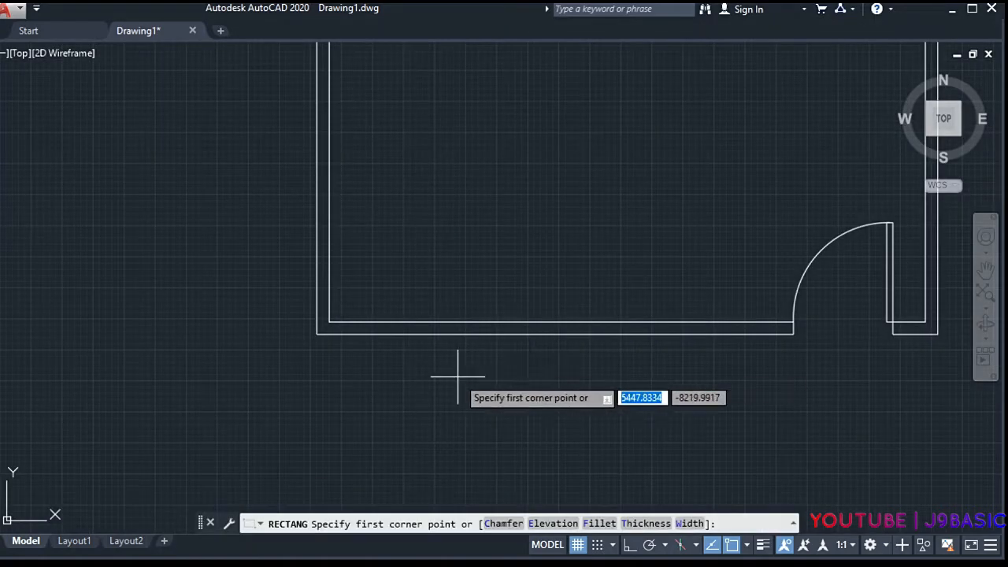
pyautogui.click(443, 379)
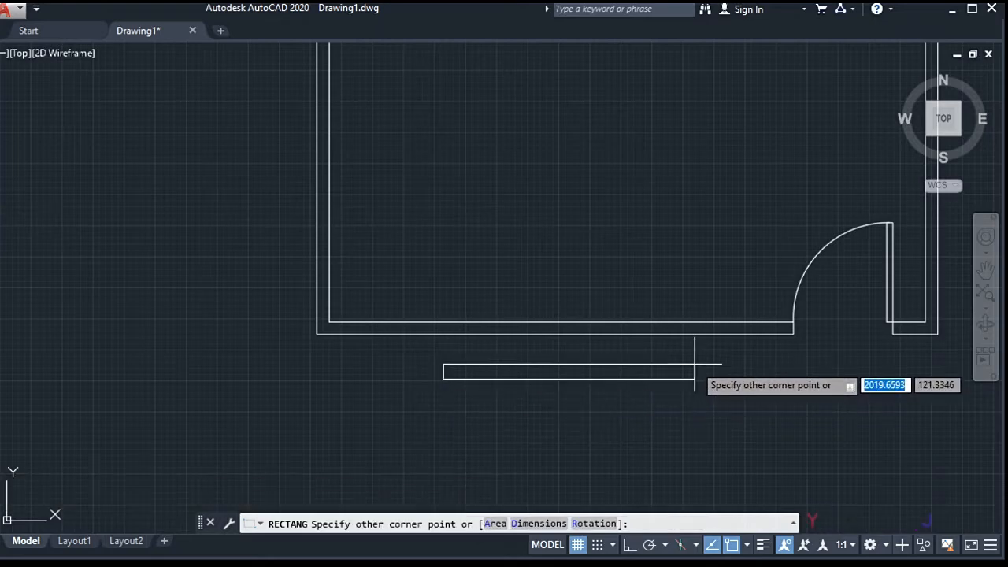
pyautogui.write('600')
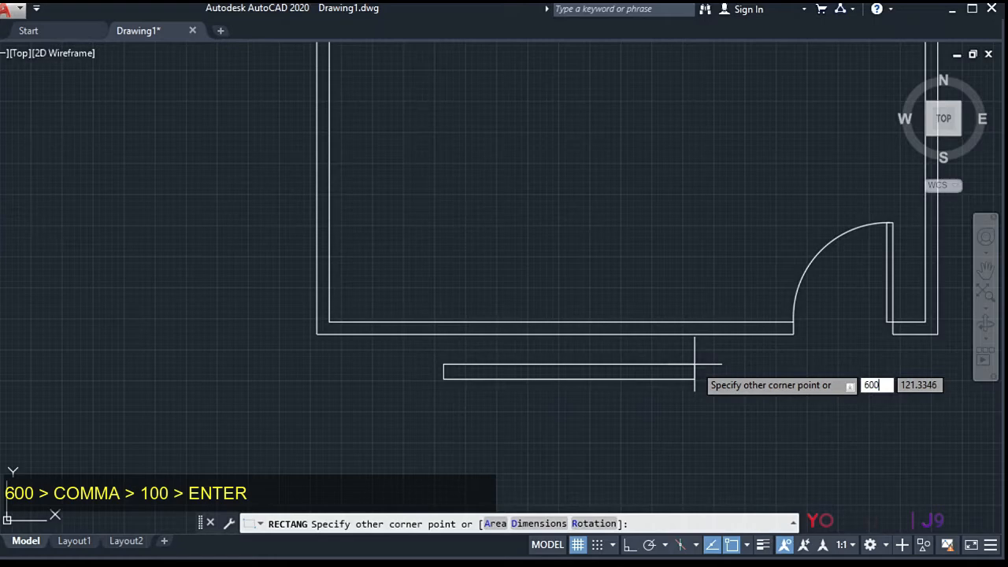
pyautogui.press(',')
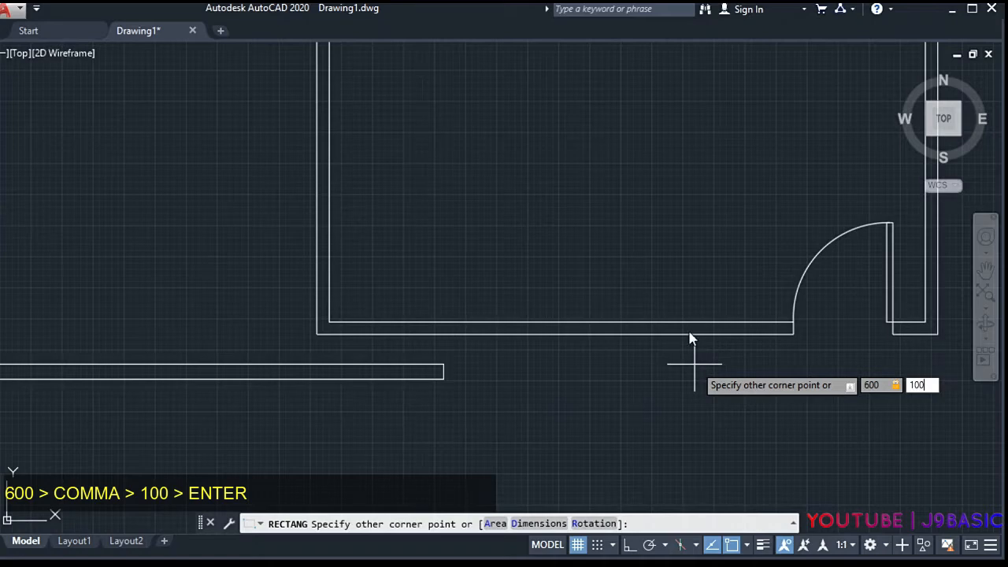
pyautogui.press('Return')
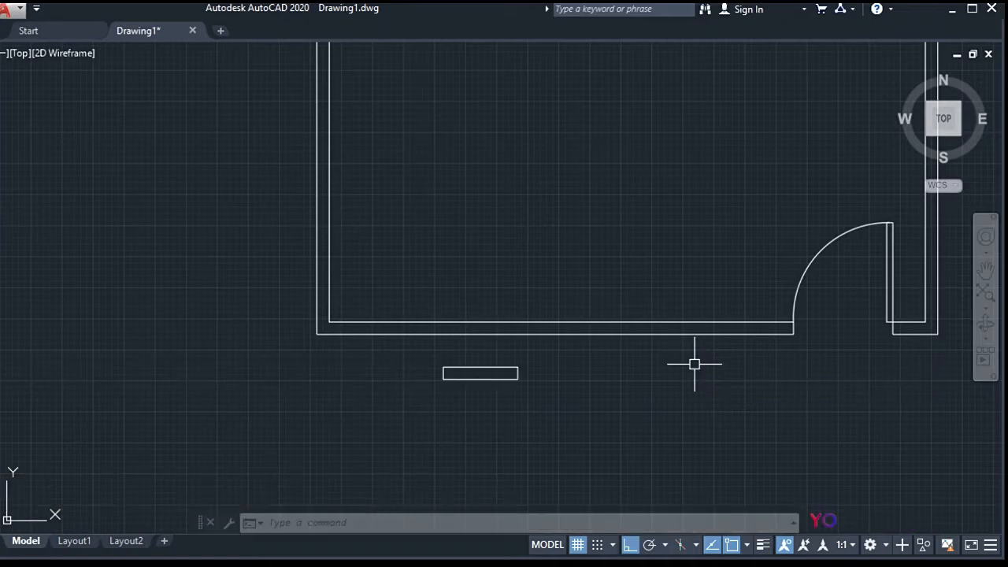
# - With Ortho on, move the rectangle by its upper left corner straight up into the bottom wall, aligning its upper edge with the inner wall line
pyautogui.press('F8')
pyautogui.click(502, 375)
pyautogui.scroll(2, 456, 357)
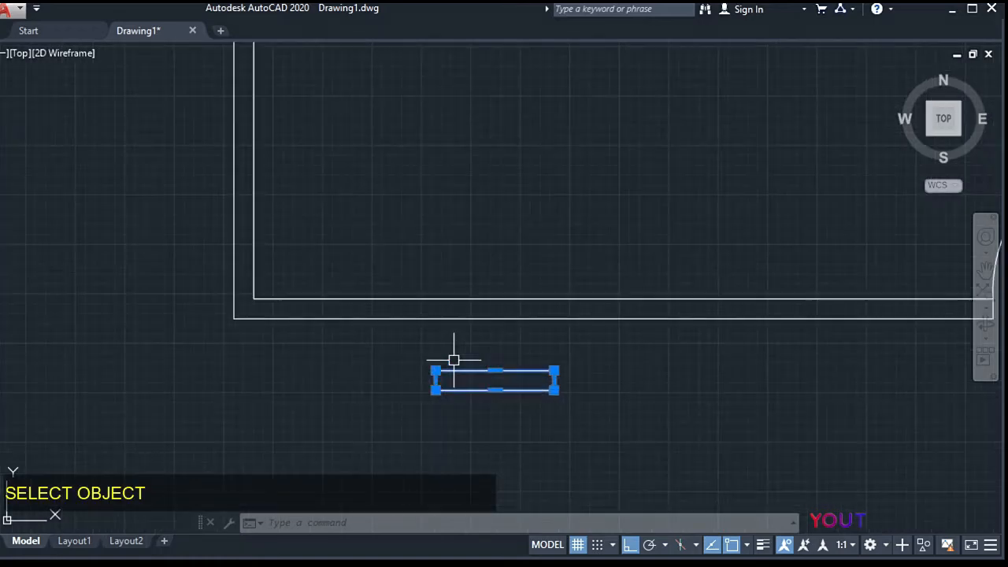
pyautogui.write('M')
pyautogui.press('Return')
pyautogui.click(435, 371)
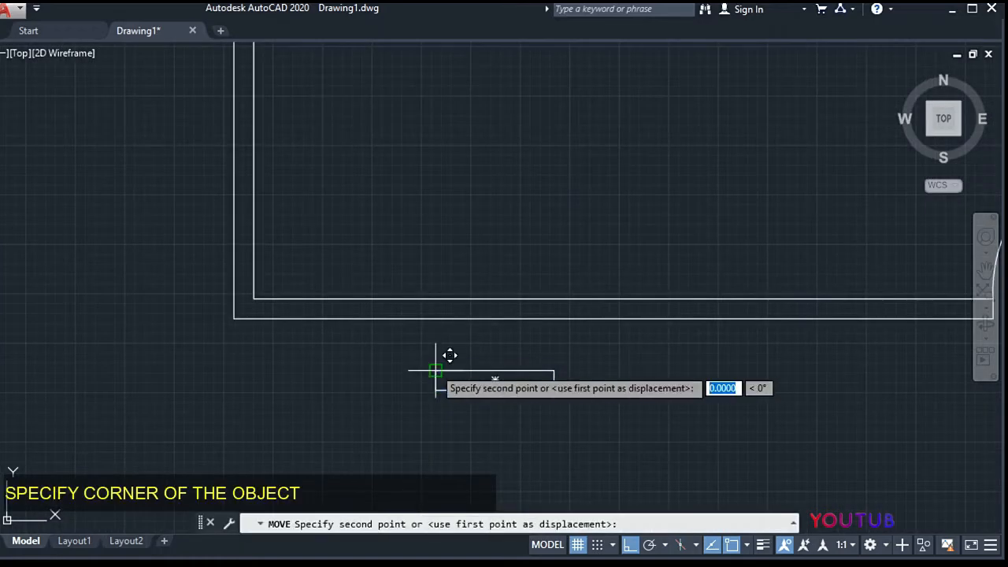
pyautogui.scroll(-2, 536, 296)
pyautogui.moveTo(536, 281); pyautogui.dragTo(478, 281, button='middle')
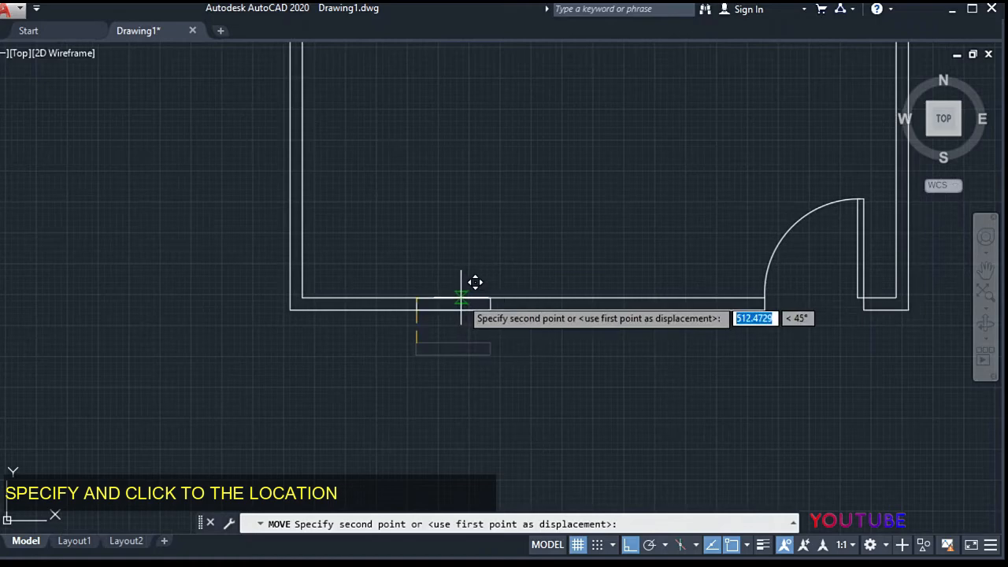
pyautogui.click(466, 297)
# - Copy the window rectangle 600 to the right along the bottom wall so both panels sit end to end
pyautogui.scroll(4, 466, 298)
pyautogui.click(441, 314)
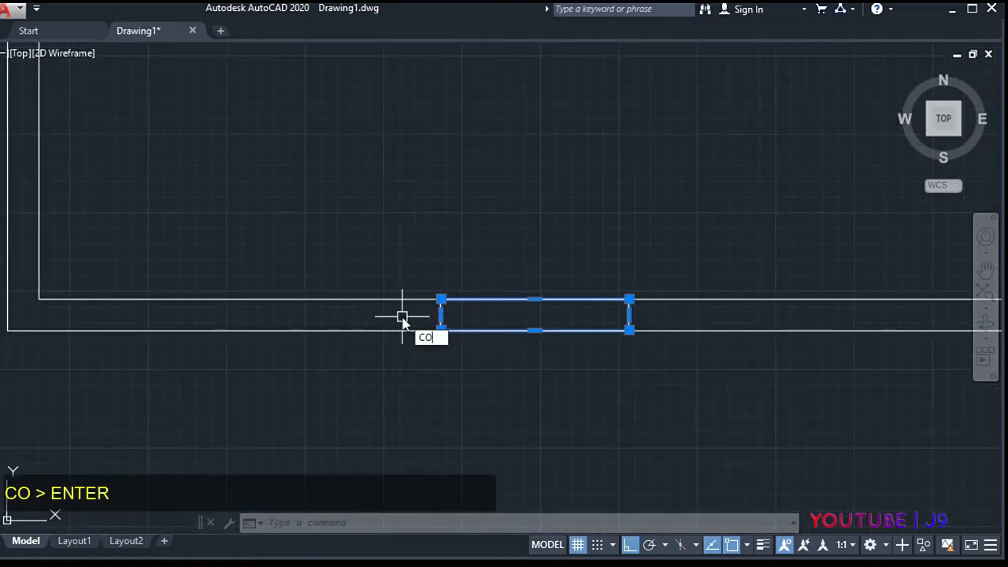
pyautogui.write('CO')
pyautogui.press('Return')
pyautogui.click(441, 299)
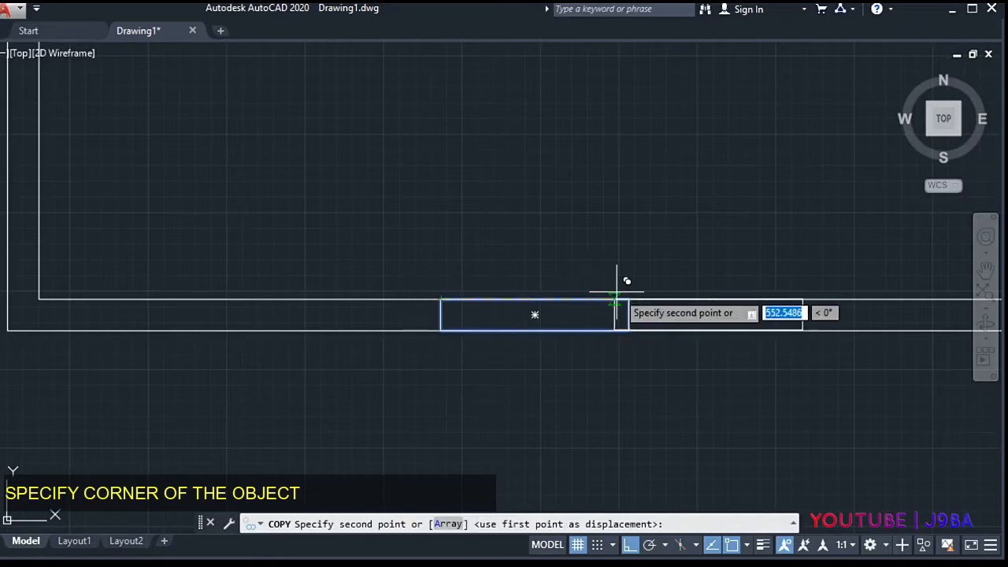
pyautogui.scroll(5, 628, 297)
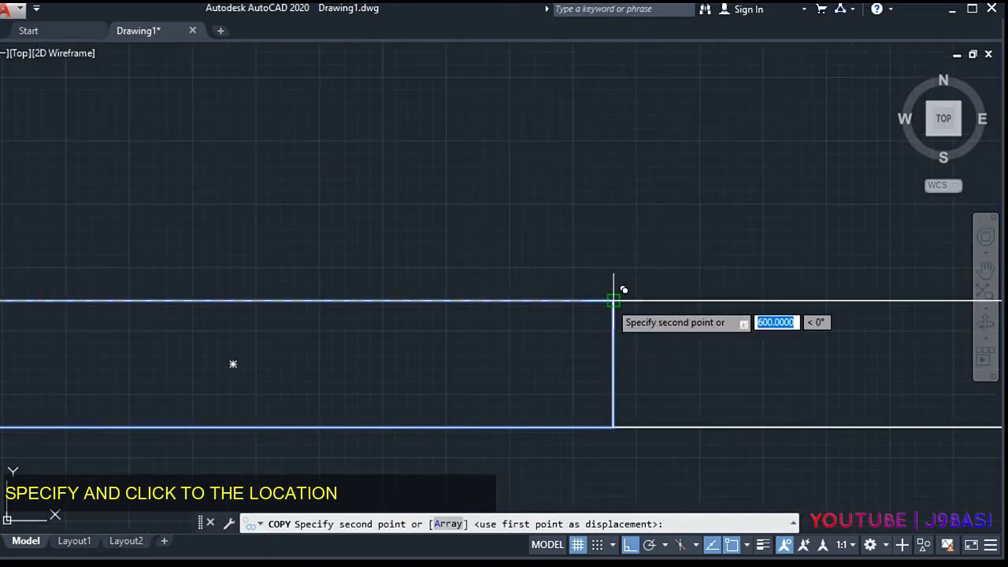
pyautogui.scroll(-3, 498, 322)
pyautogui.click(567, 315)
pyautogui.press('Escape')
pyautogui.press('Escape')
# - Draw a horizontal centre line through both window panels, from the right end's midpoint to the left end's midpoint
pyautogui.scroll(-4, 477, 354)
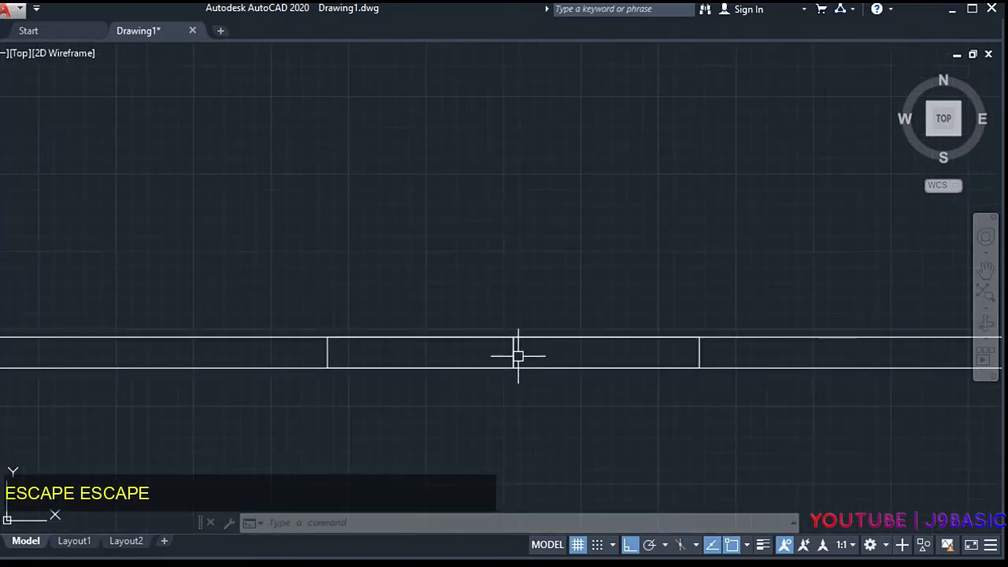
pyautogui.press('Return')
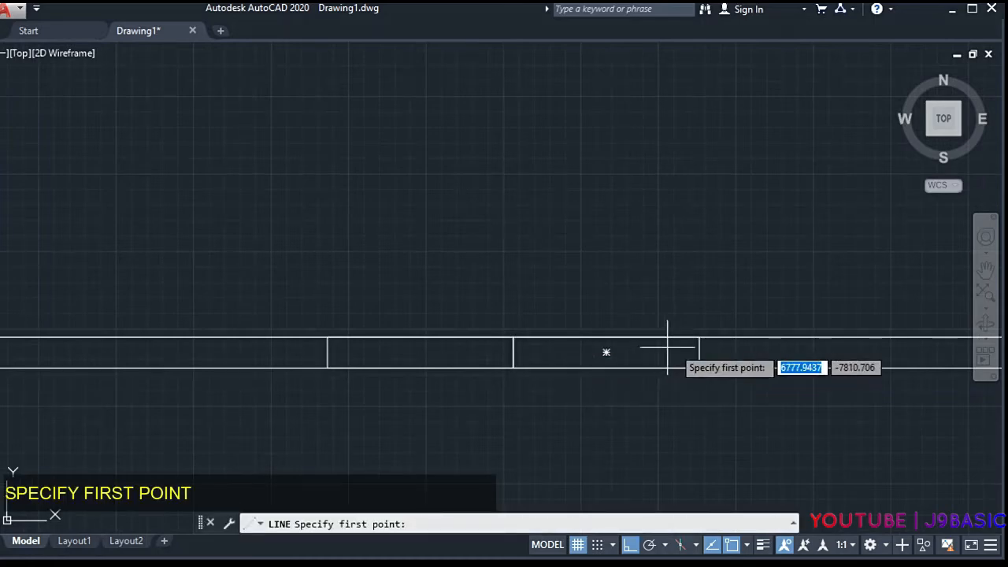
pyautogui.click(699, 352)
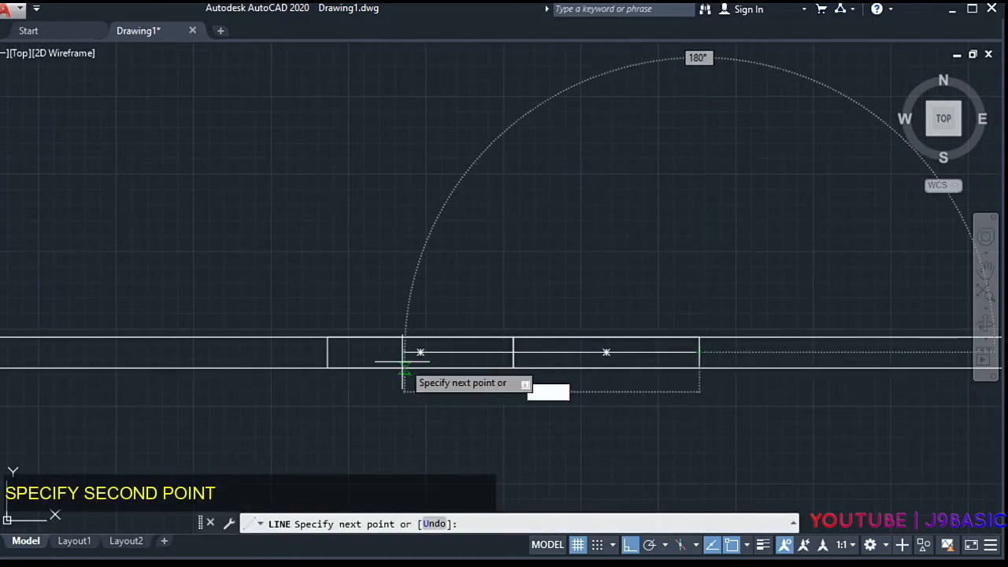
pyautogui.click(328, 352)
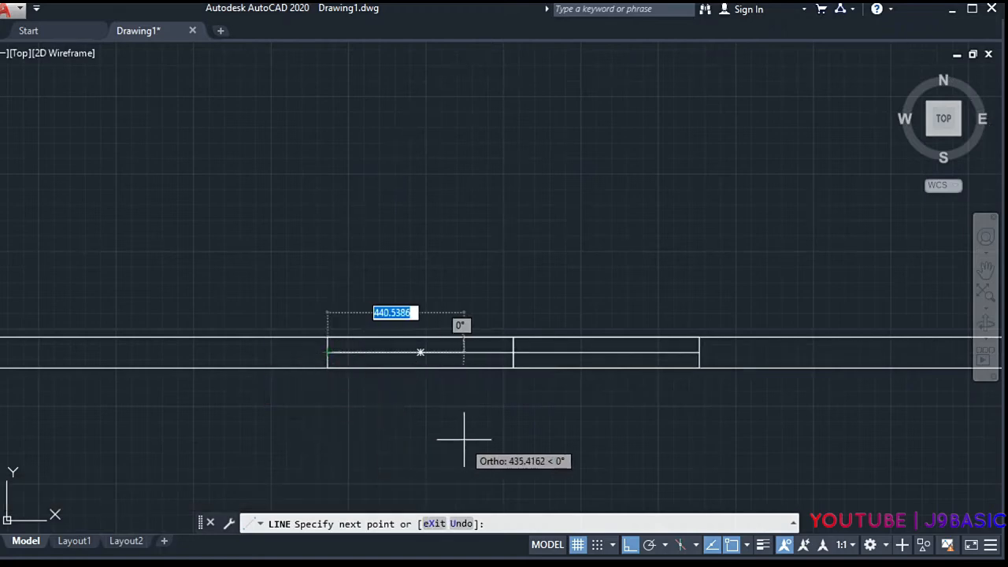
pyautogui.press('Escape')
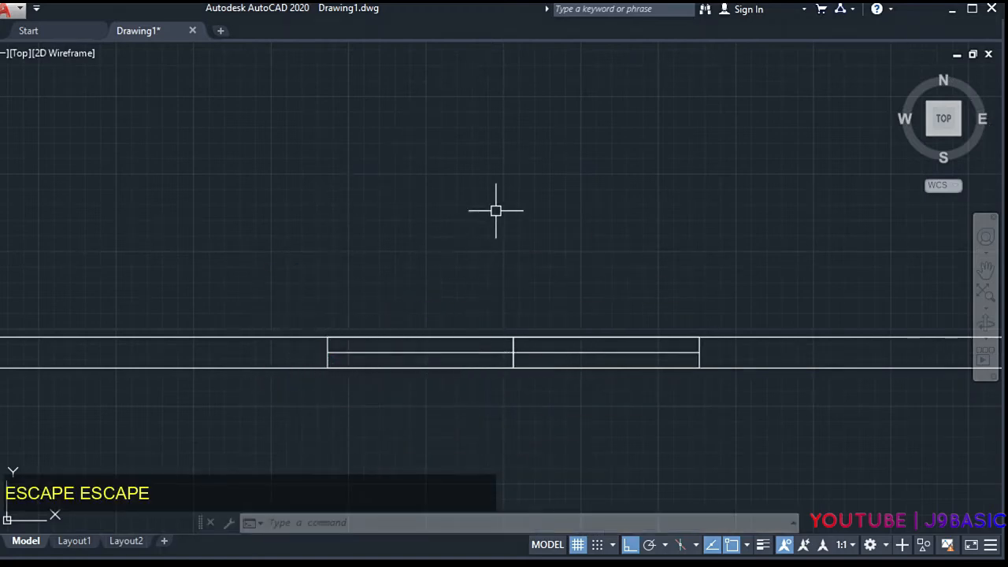
# - Copy the complete two-panel window straight up from the bottom wall into the room
pyautogui.scroll(-6, 525, 173)
pyautogui.moveTo(525, 174); pyautogui.dragTo(520, 294, button='middle')
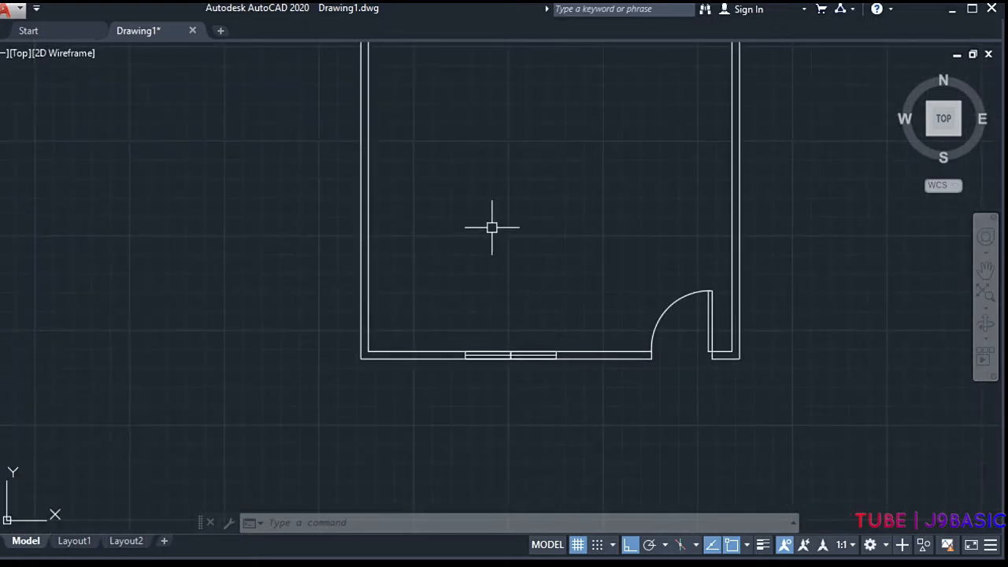
pyautogui.scroll(4, 535, 392)
pyautogui.click(306, 254)
pyautogui.click(659, 356)
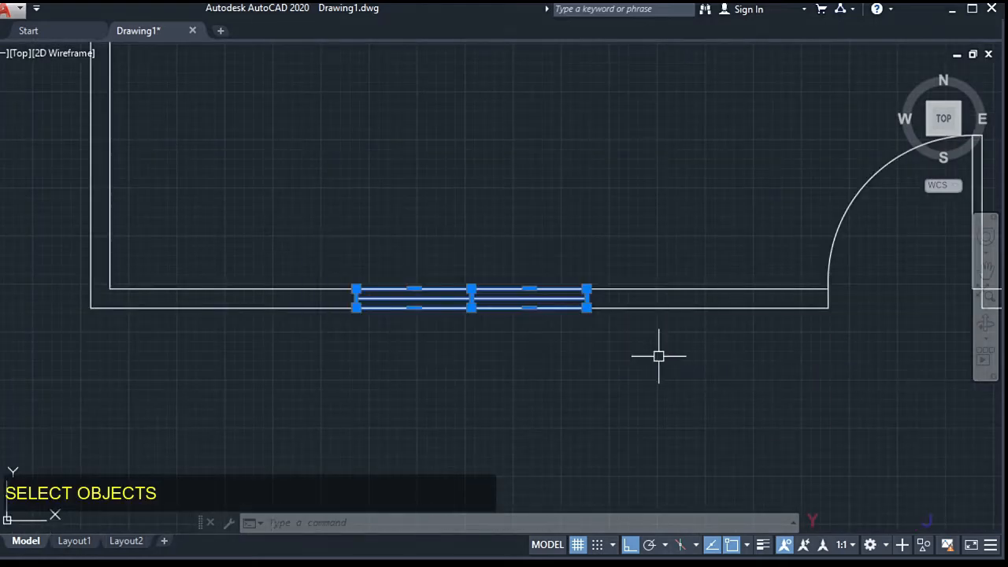
pyautogui.write('c')
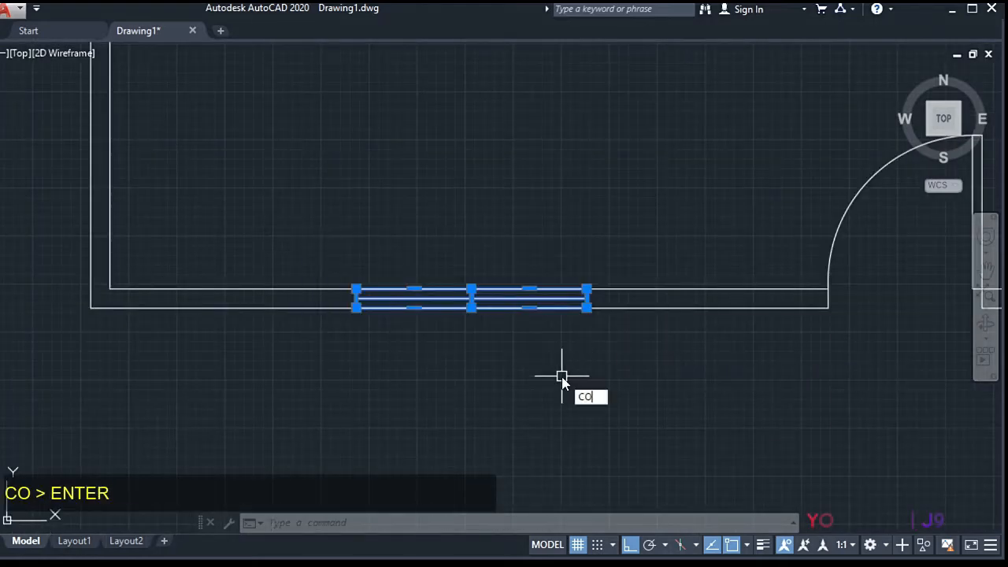
pyautogui.press('Return')
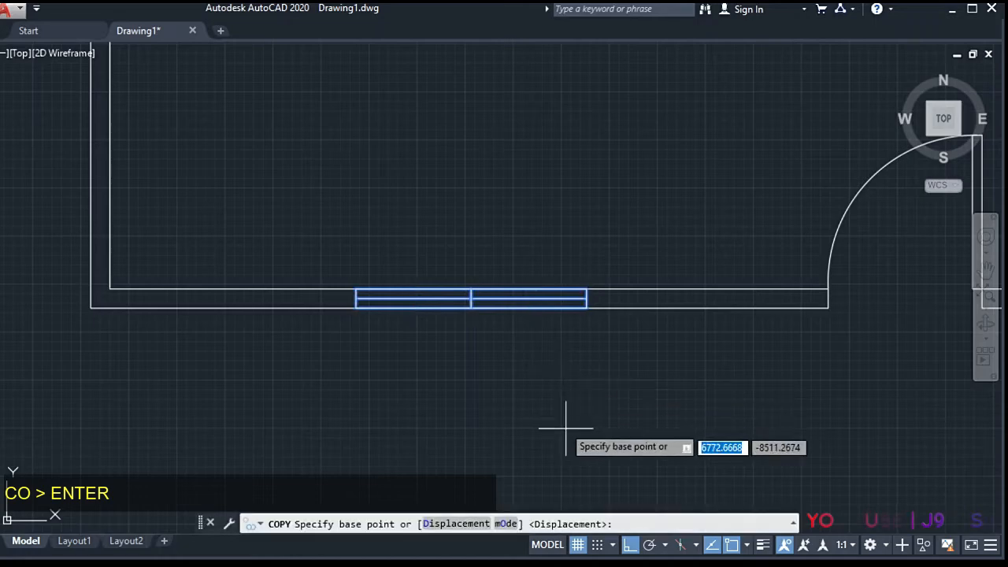
pyautogui.scroll(-4, 562, 416)
pyautogui.click(545, 410)
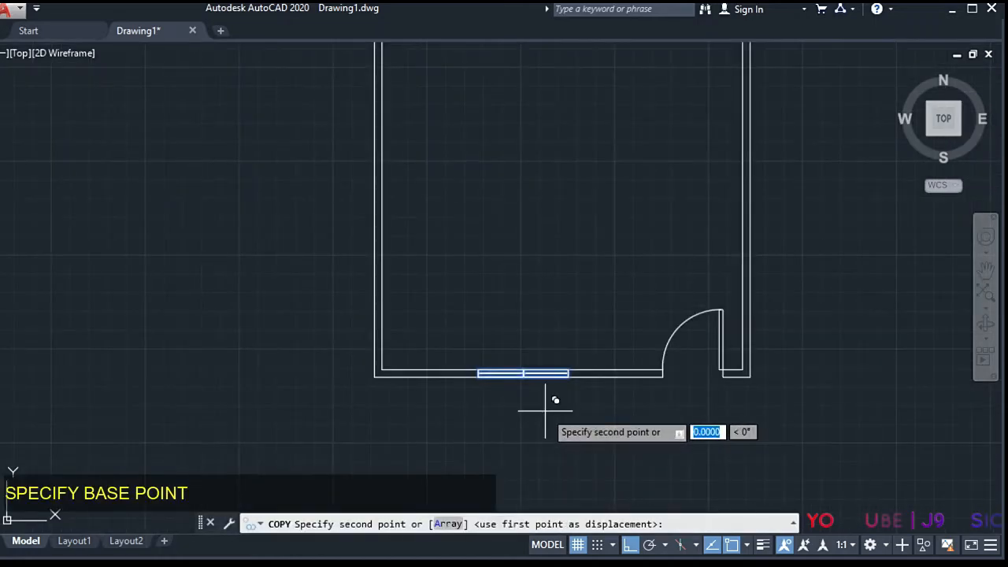
pyautogui.click(530, 305)
pyautogui.scroll(2, 509, 243)
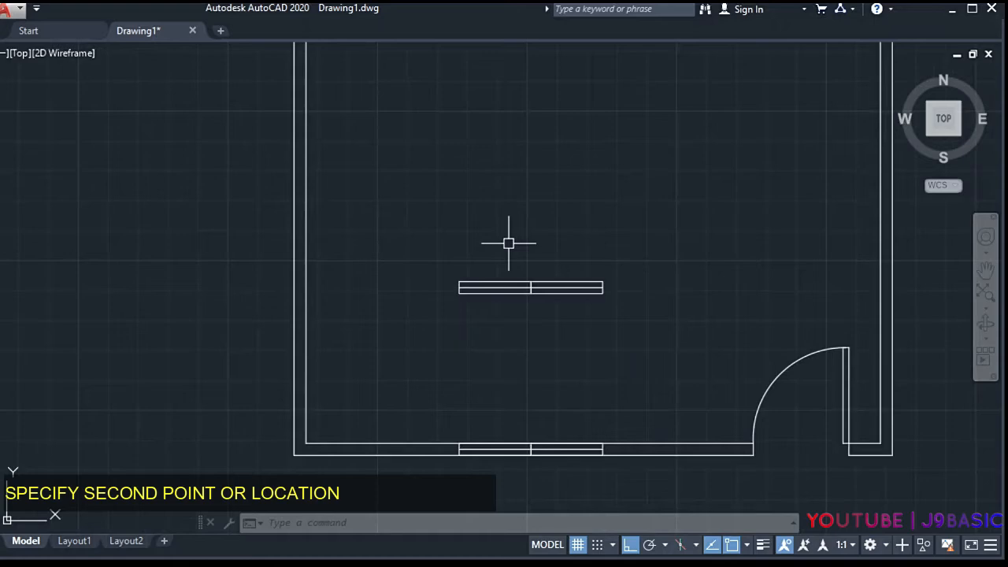
# - Rotate the copied two-panel window inside the room 90 degrees so it stands vertical
pyautogui.click(417, 236)
pyautogui.click(674, 350)
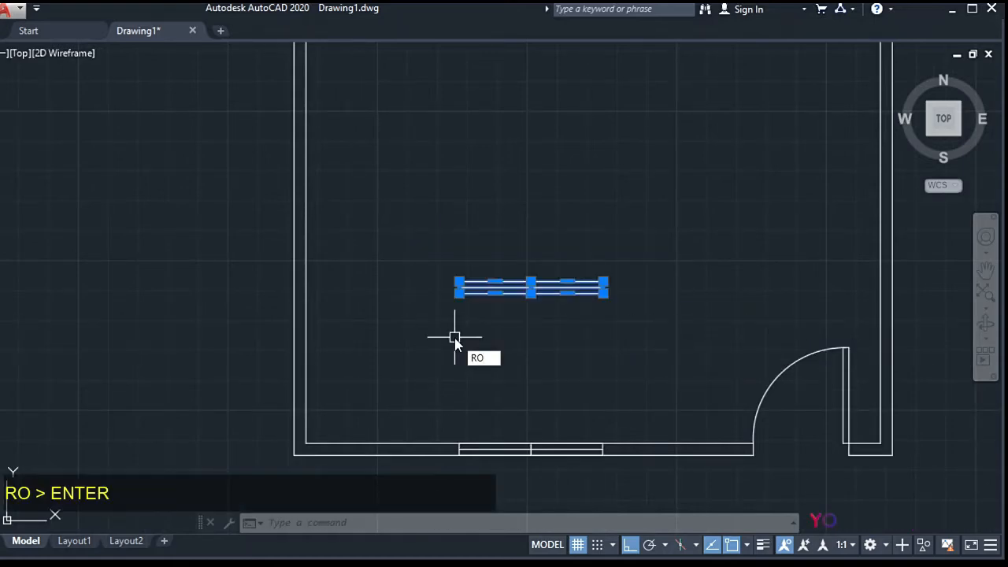
pyautogui.press('Return')
pyautogui.click(453, 336)
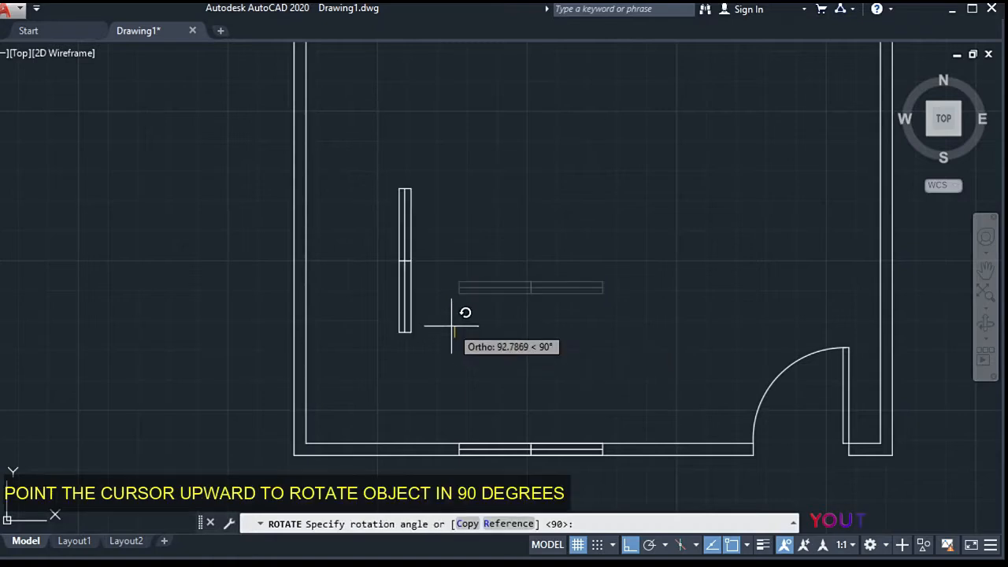
pyautogui.click(452, 325)
pyautogui.click(373, 172)
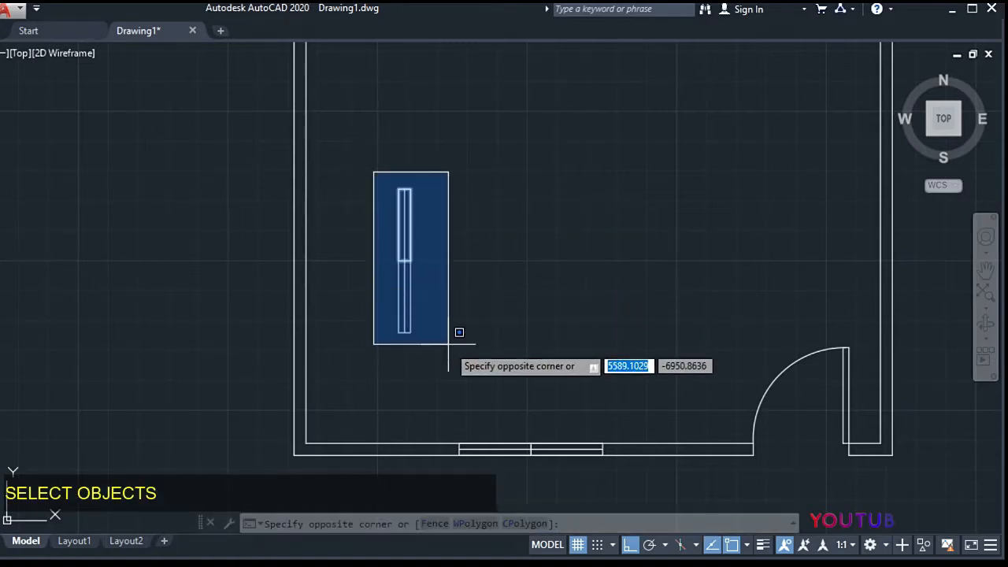
pyautogui.click(430, 357)
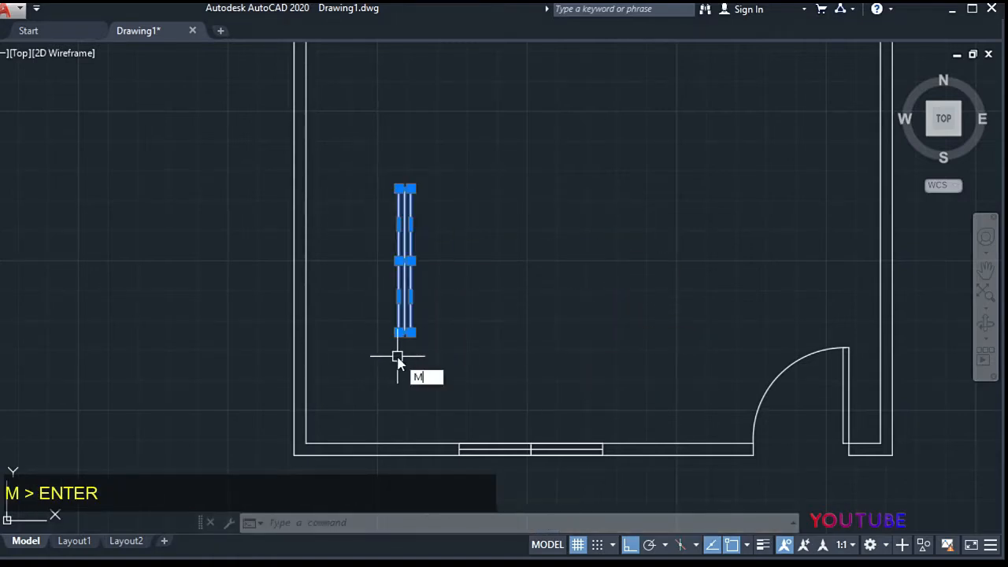
pyautogui.write('m')
pyautogui.press('Return')
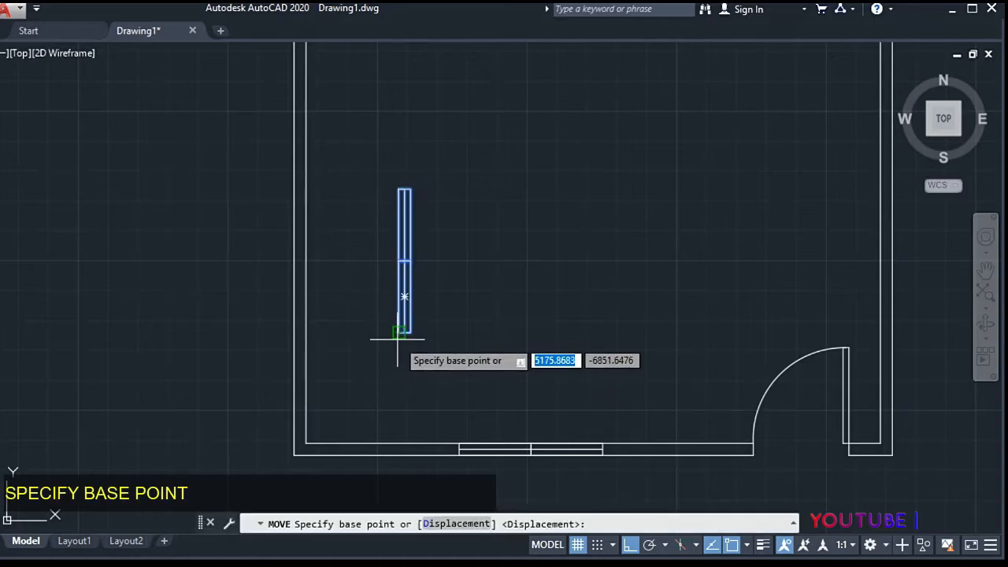
pyautogui.click(401, 333)
pyautogui.scroll(-2, 490, 299)
pyautogui.click(457, 349)
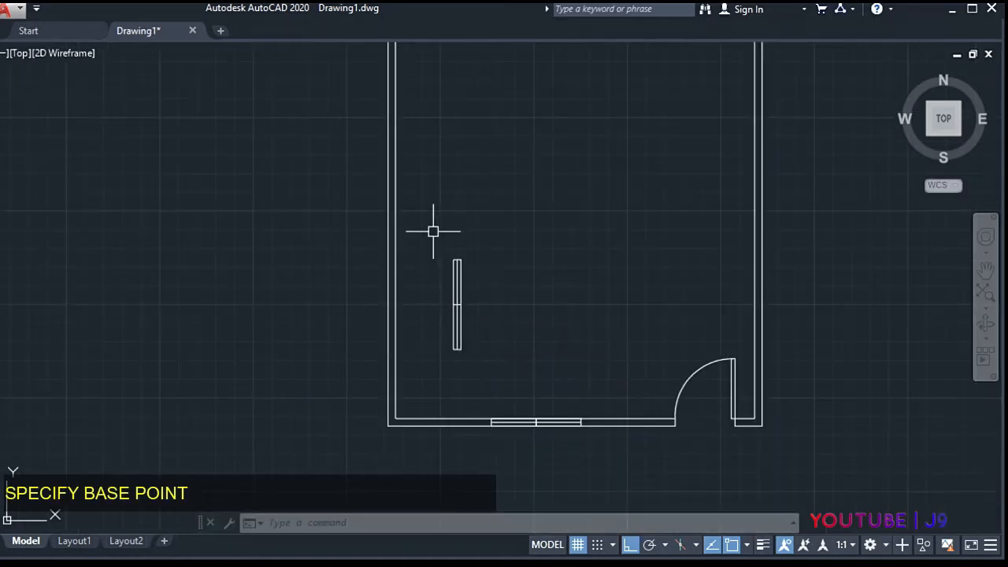
# - With Ortho off, move the vertical window by its left centre point to the midpoint of the left wall's outer line
pyautogui.click(428, 225)
pyautogui.click(462, 354)
pyautogui.scroll(3, 427, 312)
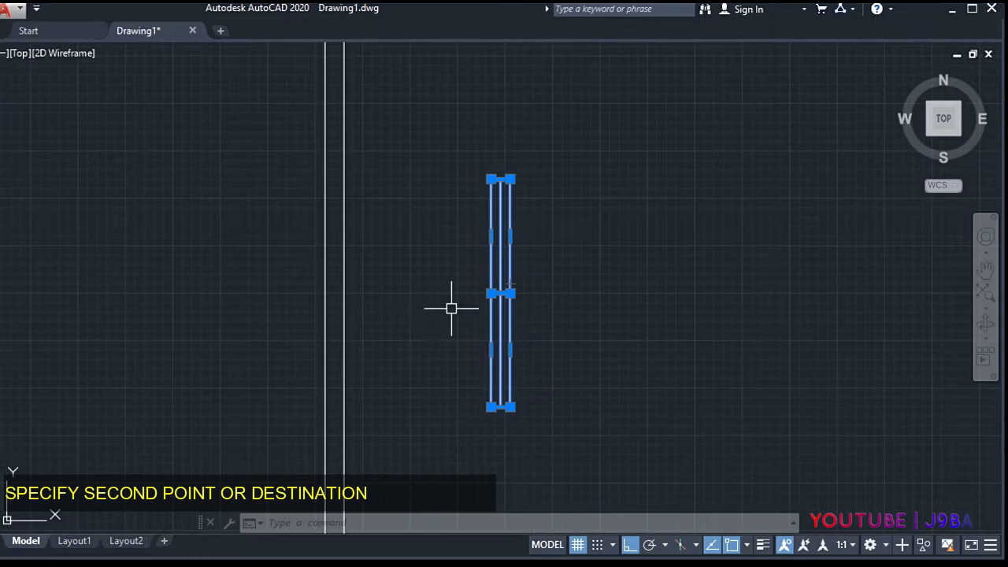
pyautogui.press('Return')
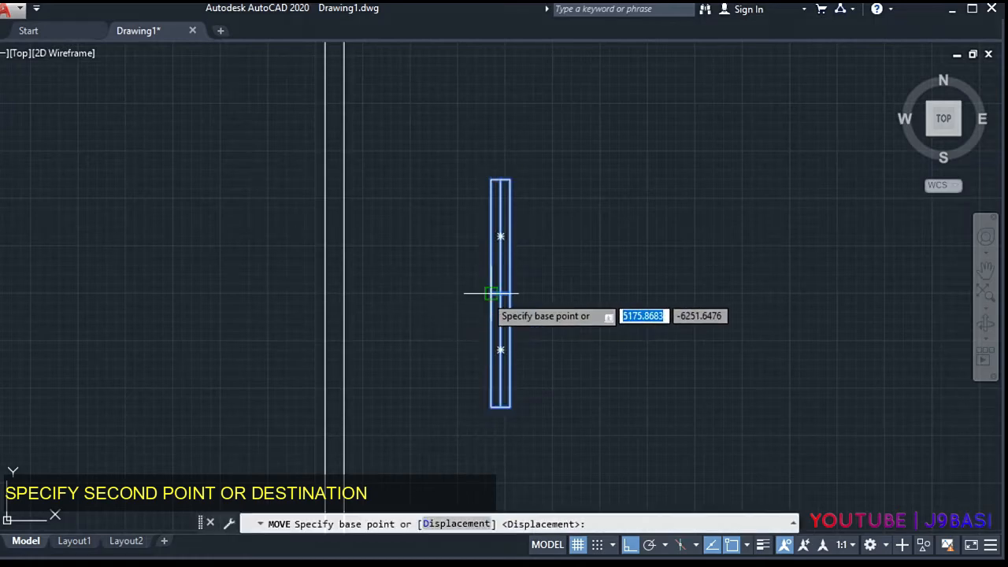
pyautogui.click(491, 293)
pyautogui.scroll(-3, 544, 288)
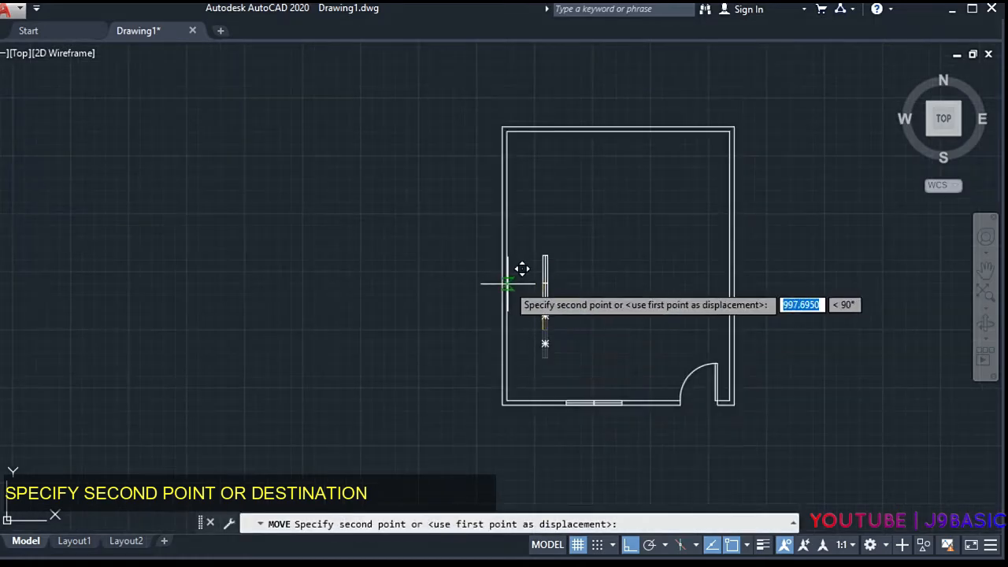
pyautogui.scroll(2, 512, 268)
pyautogui.scroll(-2, 516, 251)
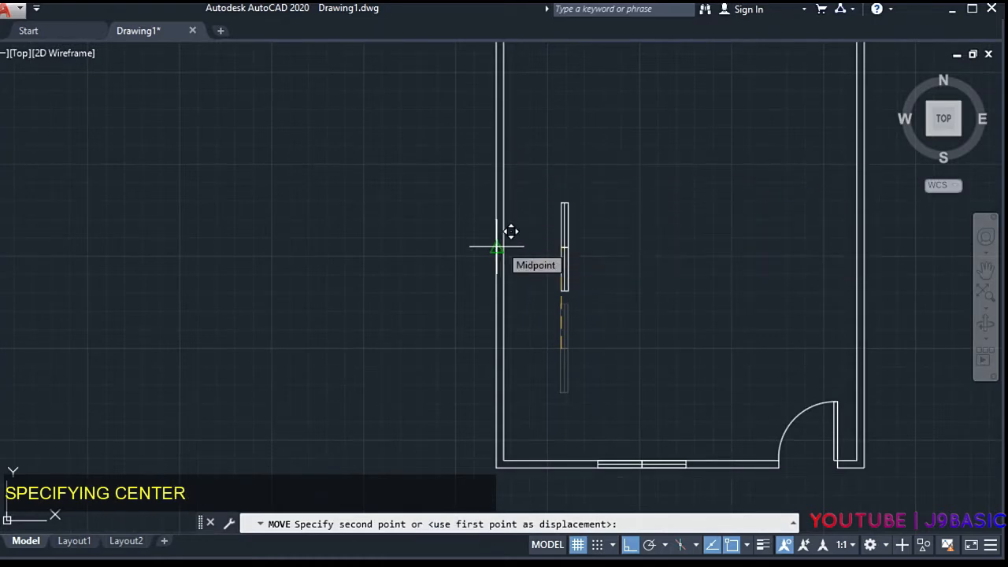
pyautogui.scroll(4, 515, 225)
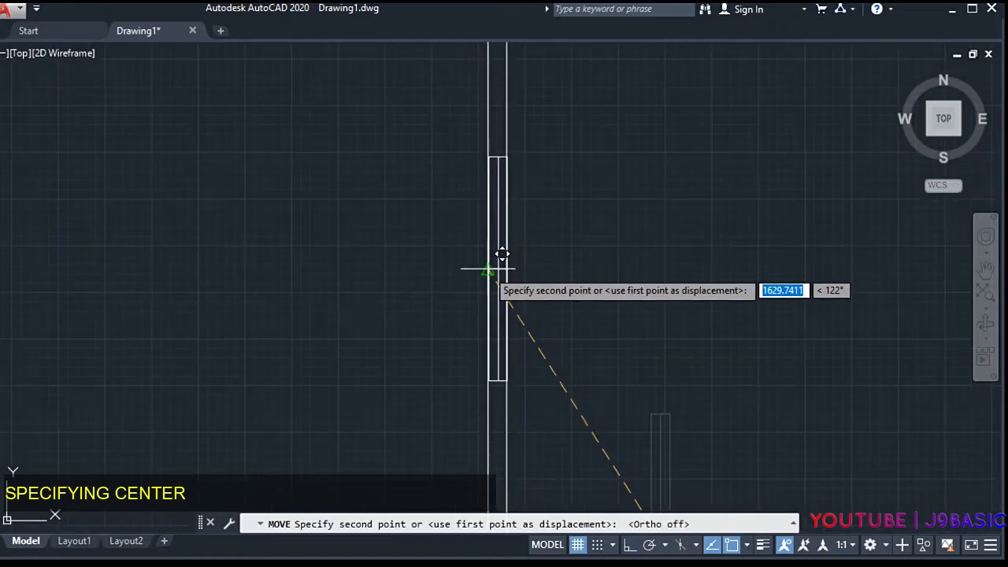
pyautogui.click(487, 268)
# - Copy the left-wall window by its right centre point to the midpoint of the right wall's outer line
pyautogui.scroll(-4, 671, 285)
pyautogui.click(400, 218)
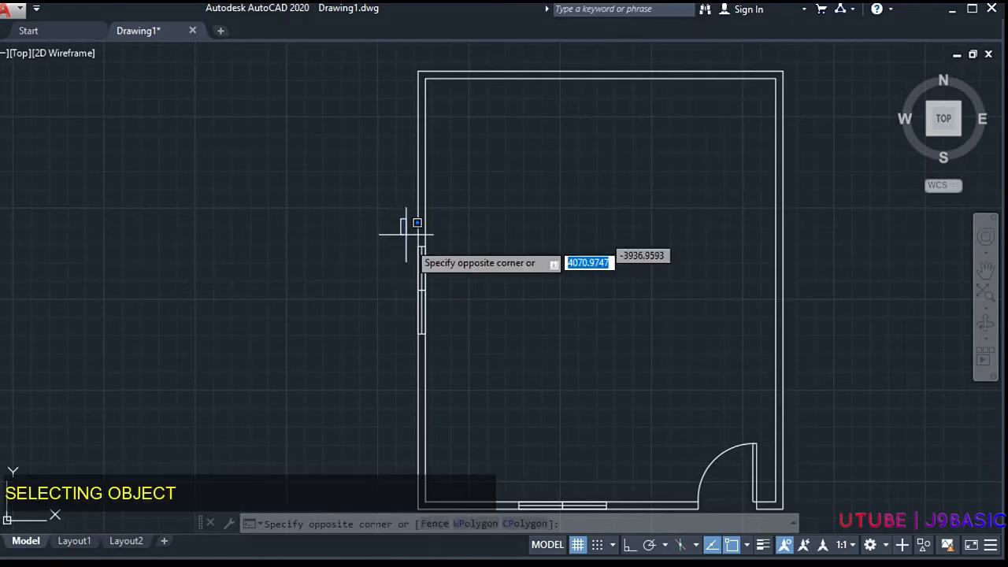
pyautogui.click(461, 353)
pyautogui.write('Co')
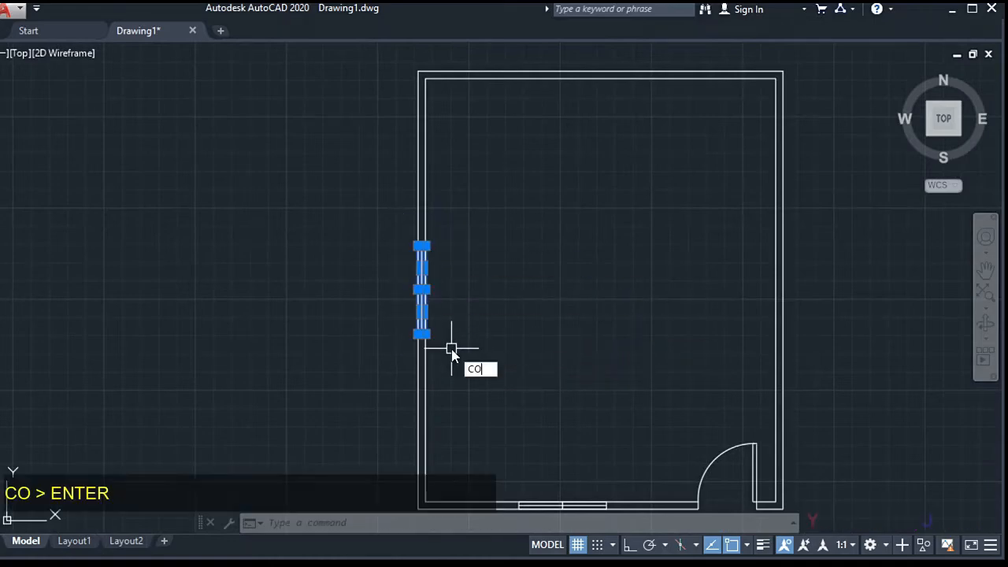
pyautogui.press('Return')
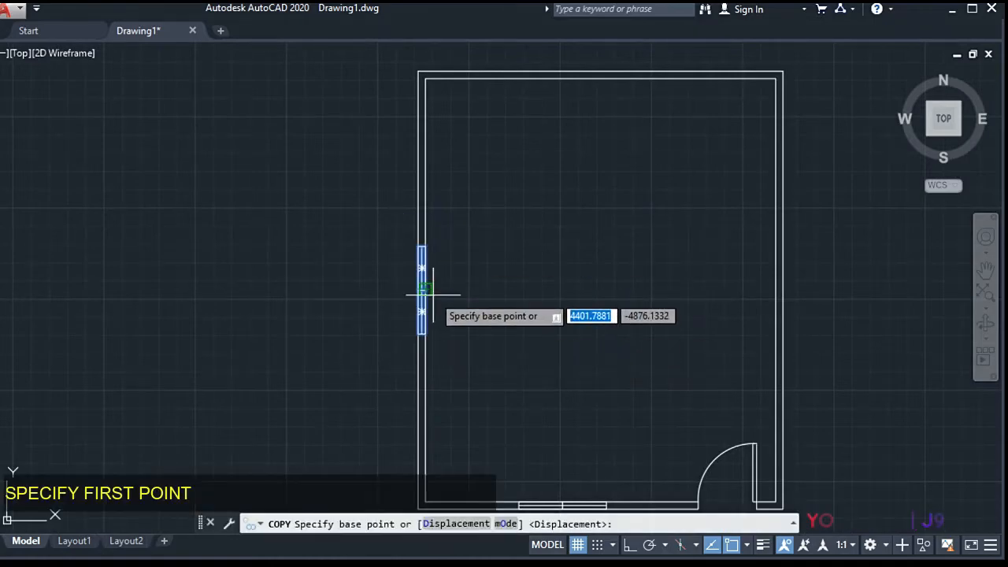
pyautogui.scroll(5, 433, 285)
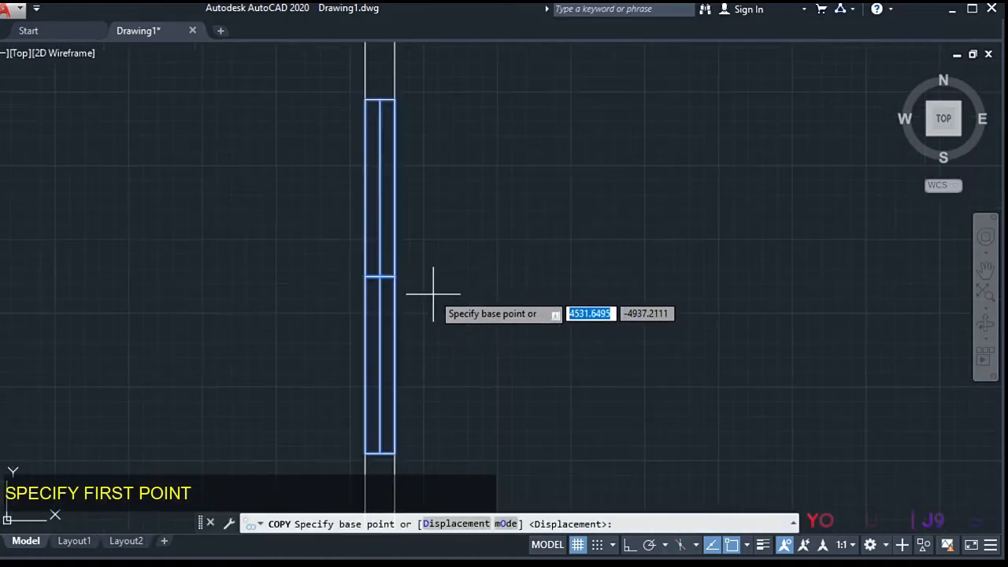
pyautogui.click(396, 279)
pyautogui.scroll(-5, 272, 299)
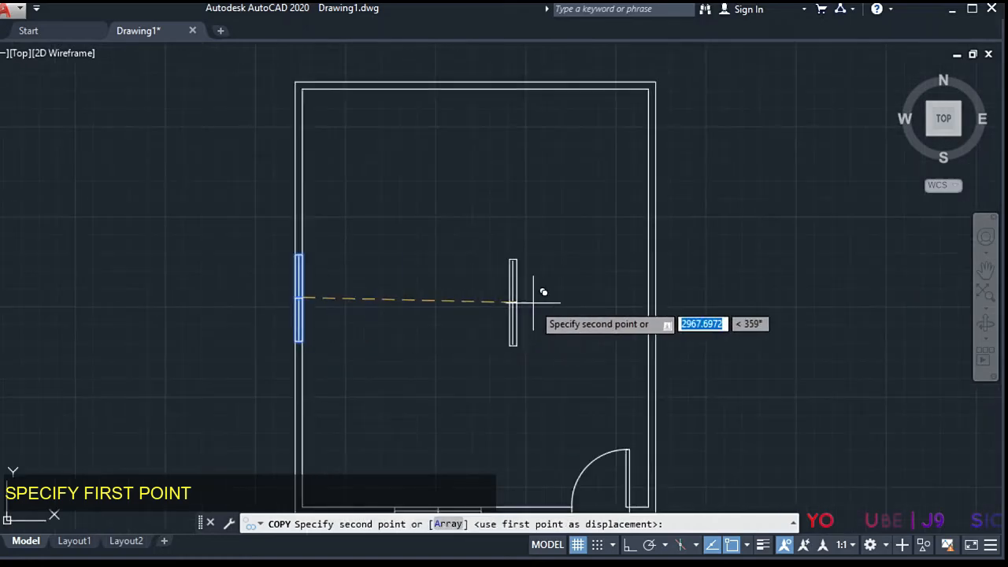
pyautogui.click(653, 297)
pyautogui.press('Escape')
# - Copy the bottom-wall window by its upper centre point to the midpoint of the top wall's outer line
pyautogui.scroll(-2, 588, 295)
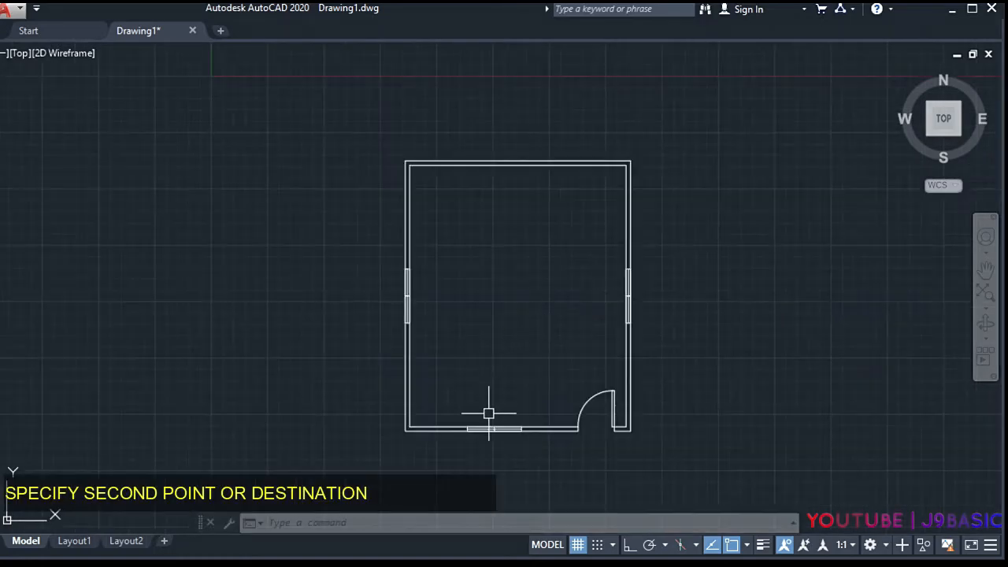
pyautogui.scroll(2, 488, 412)
pyautogui.click(440, 383)
pyautogui.click(559, 443)
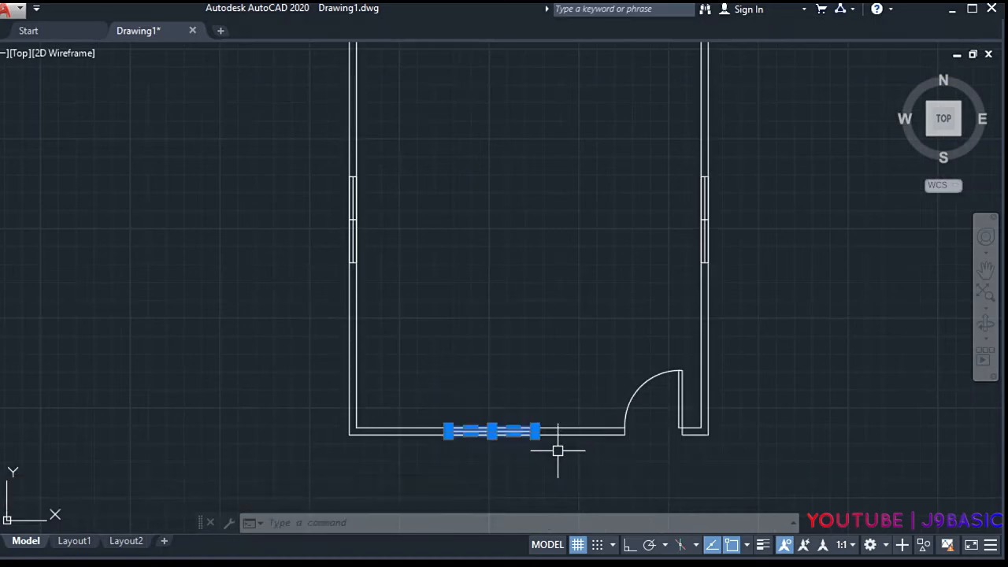
pyautogui.write('co')
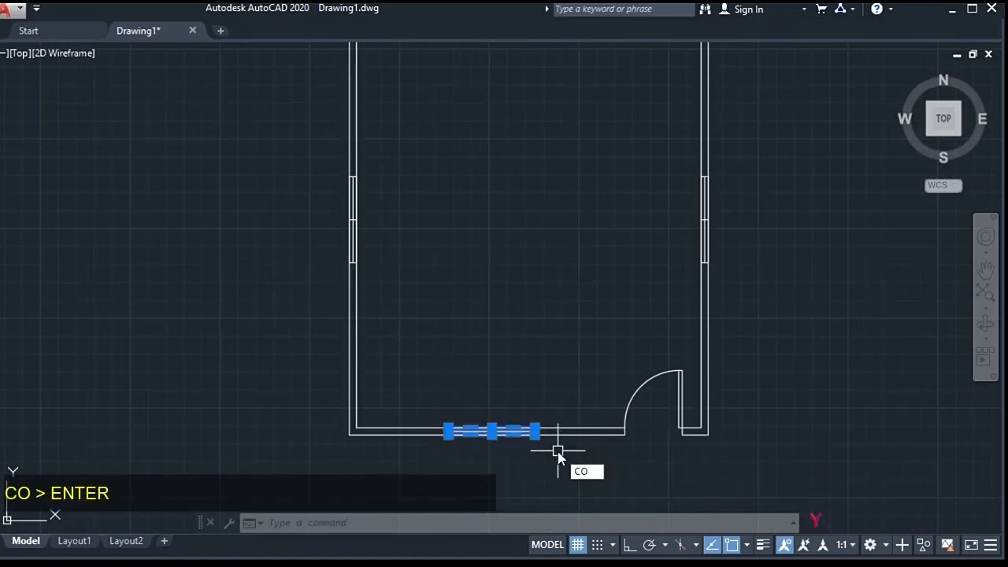
pyautogui.press('Return')
pyautogui.scroll(3, 456, 411)
pyautogui.click(533, 457)
pyautogui.scroll(-4, 528, 469)
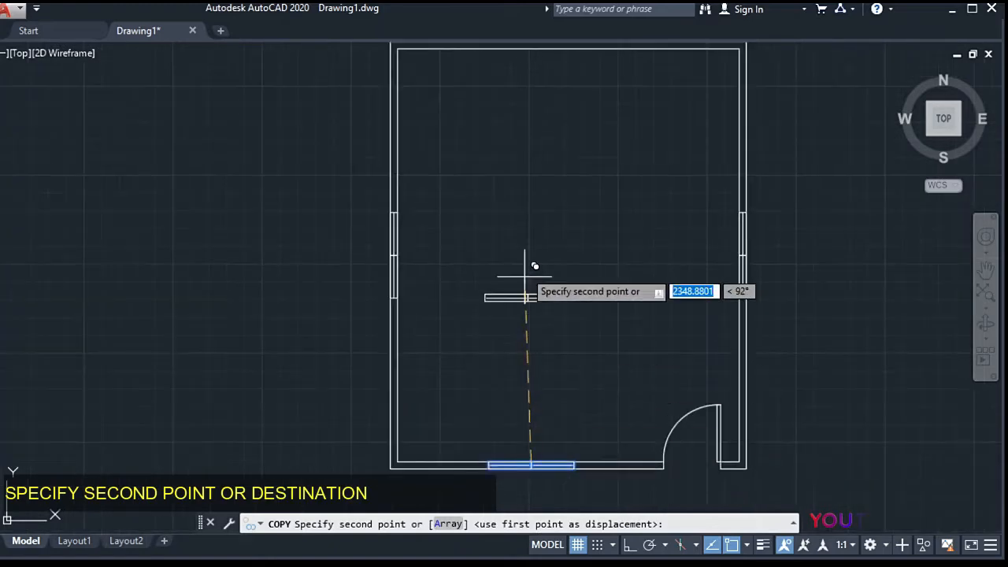
pyautogui.moveTo(525, 246); pyautogui.dragTo(517, 314, button='middle')
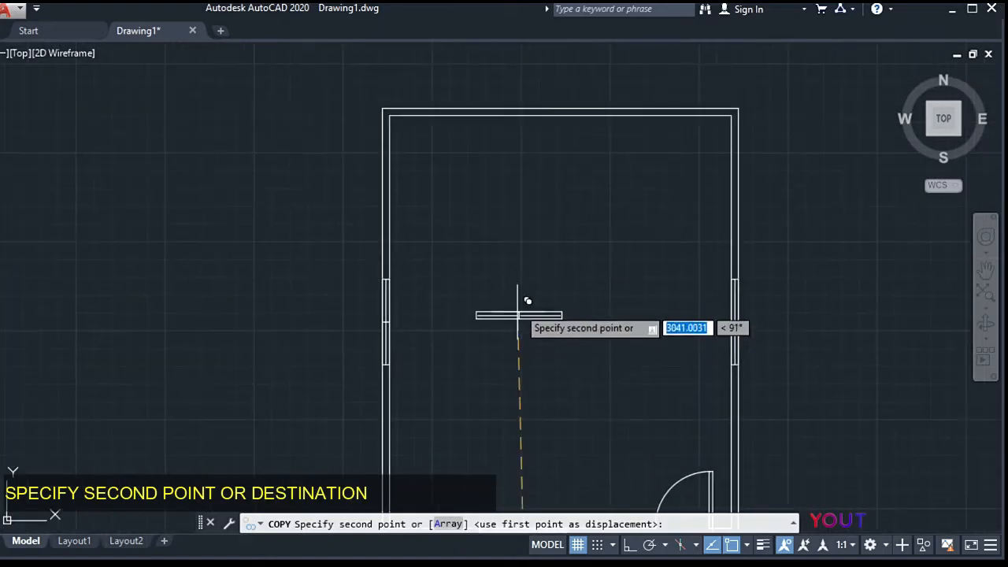
pyautogui.click(561, 109)
pyautogui.press('Escape')
pyautogui.press('Escape')
# - Draw a 5000 by 6000 rectangle to the right of the floor plan, its base aligned with the plan's lower outer corner
pyautogui.scroll(-3, 575, 265)
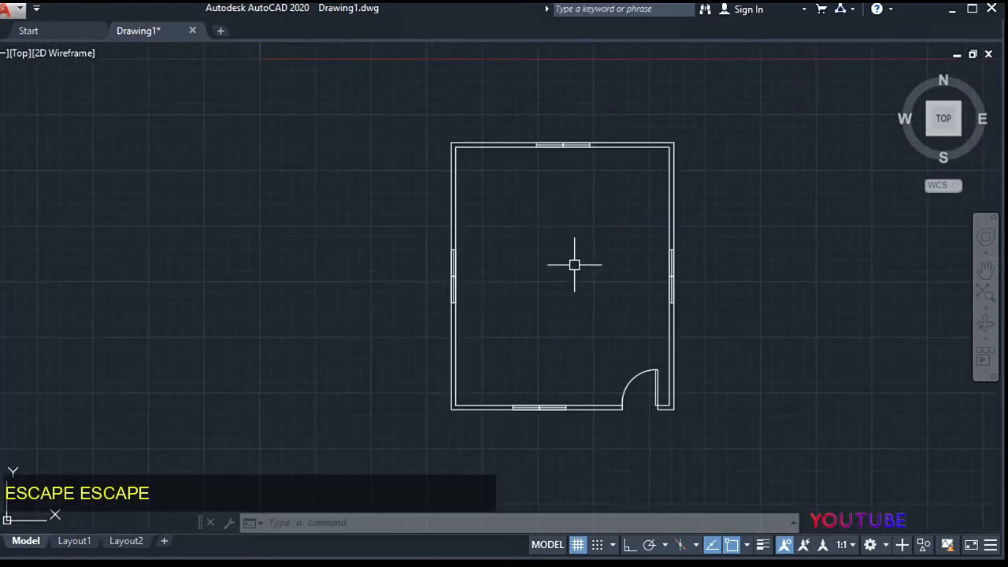
pyautogui.moveTo(637, 290); pyautogui.dragTo(568, 288, button='middle')
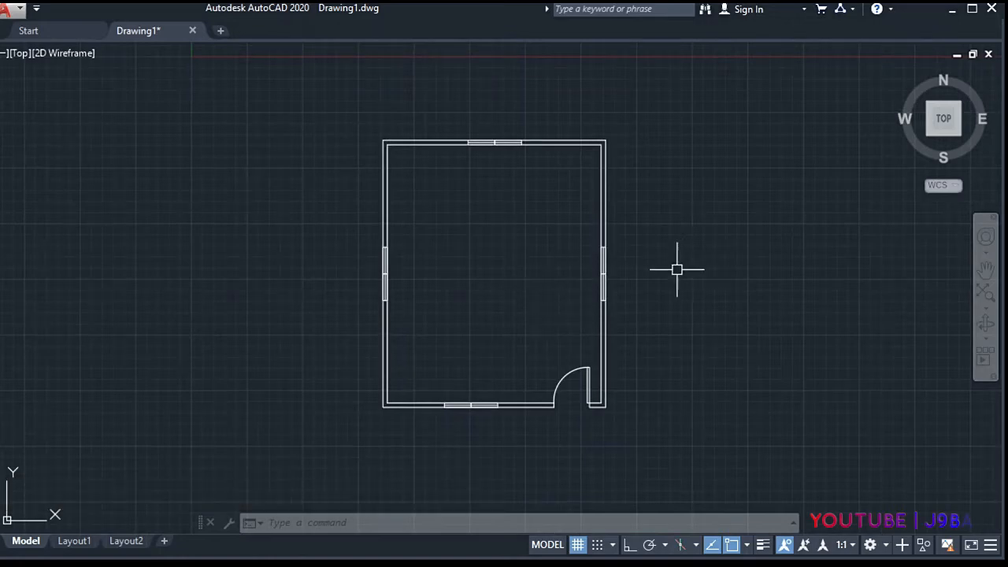
pyautogui.moveTo(676, 269); pyautogui.dragTo(487, 280, button='middle')
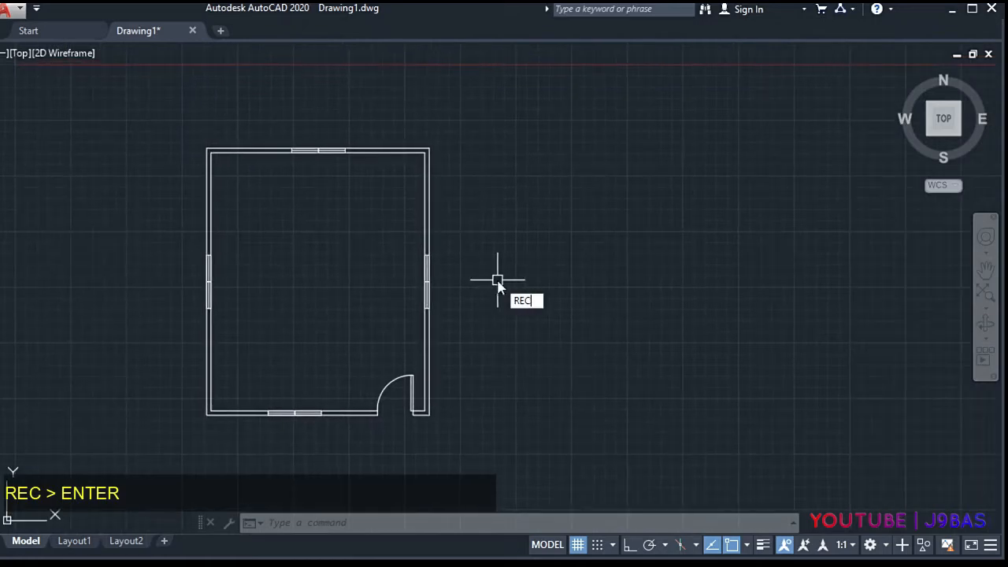
pyautogui.press('Return')
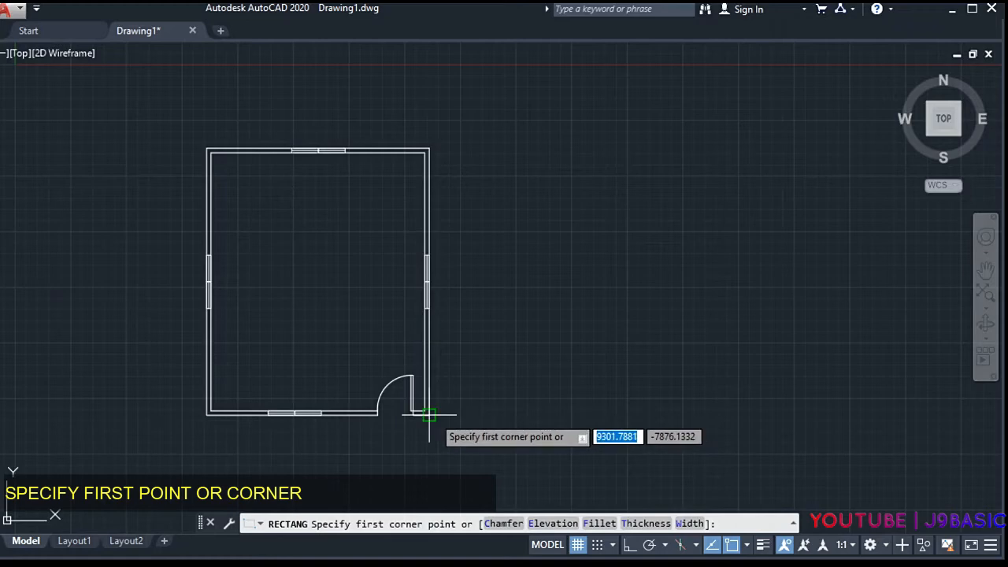
pyautogui.click(678, 415)
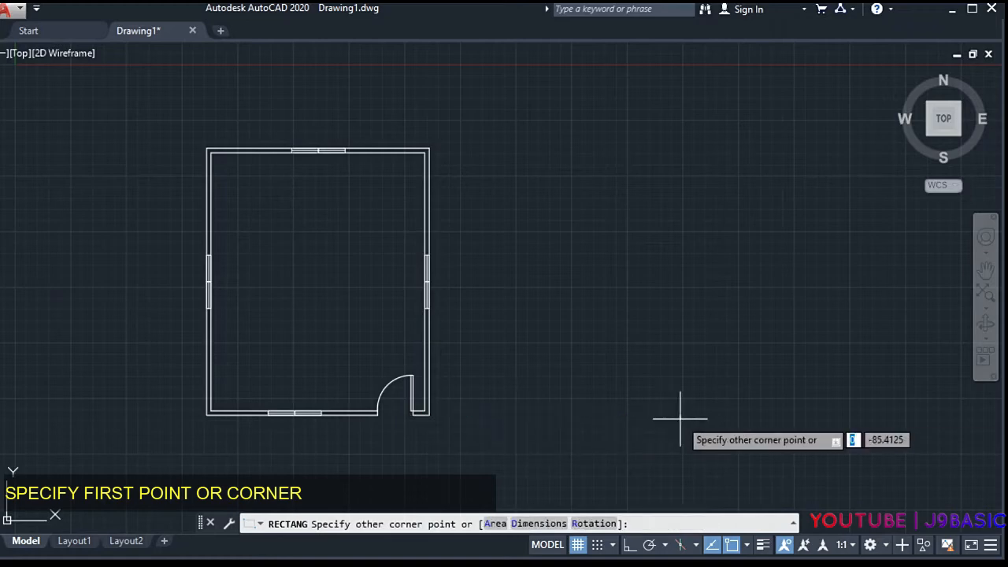
pyautogui.moveTo(848, 158)
pyautogui.mouseDown(button='middle')
pyautogui.moveTo(775, 176)
pyautogui.moveTo(657, 173)
pyautogui.mouseUp(button='middle')
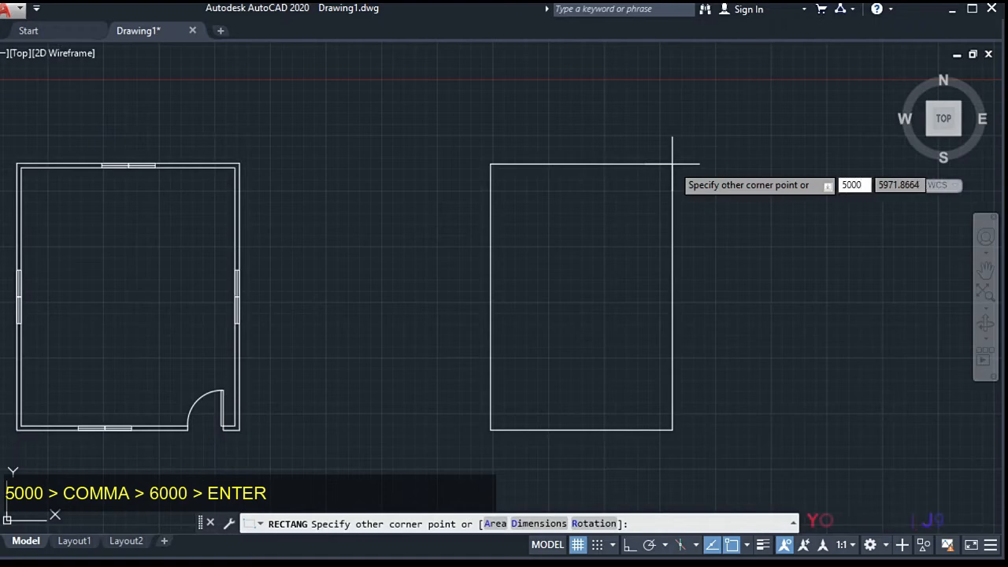
pyautogui.press(',')
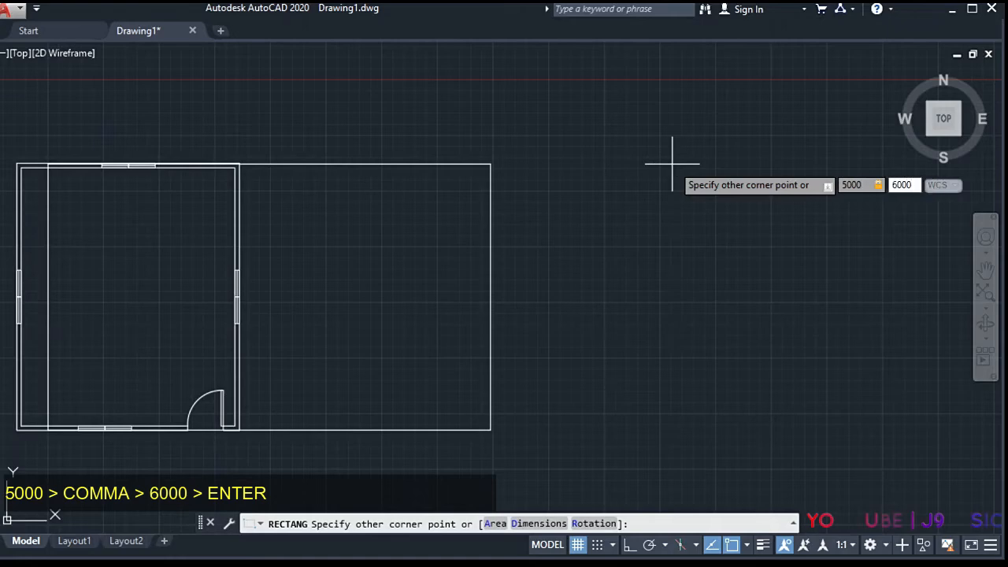
pyautogui.press('Return')
# - With Ortho on, move the new rectangle horizontally to the left, closer to the floor plan
pyautogui.click(672, 163)
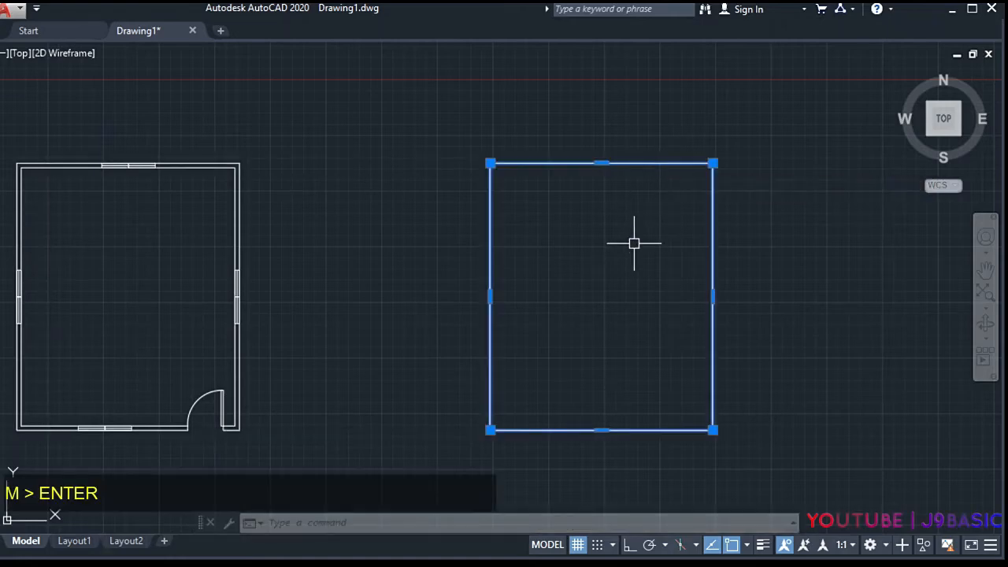
pyautogui.write('m')
pyautogui.press('Return')
pyautogui.click(668, 321)
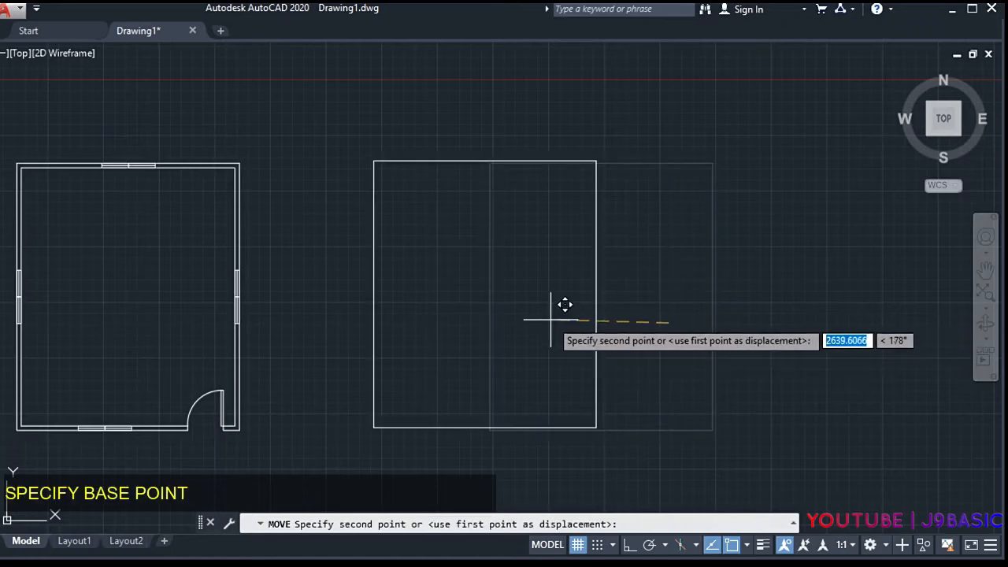
pyautogui.press('F8')
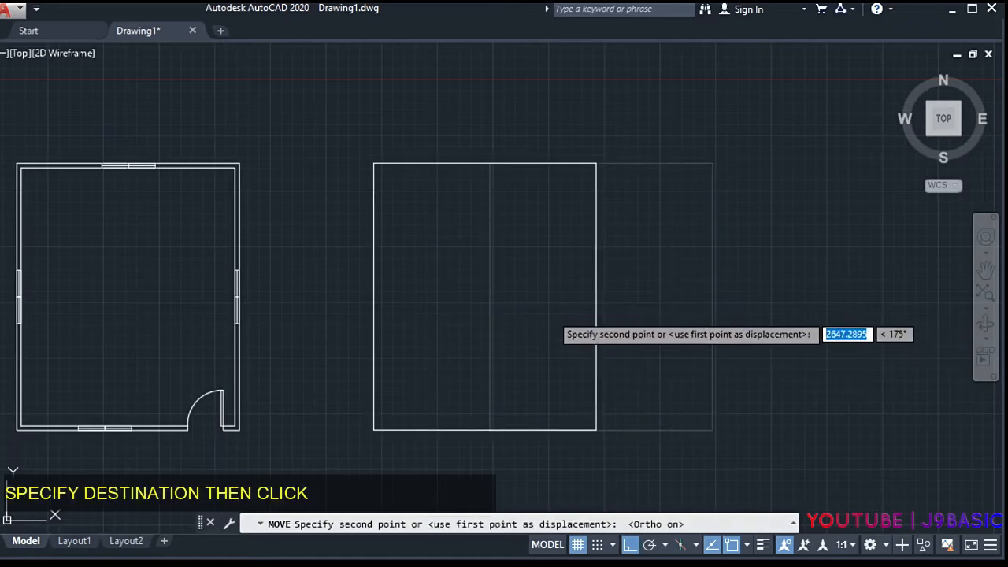
pyautogui.click(532, 316)
# - Offset the 5000 by 6000 rectangle beside the floor plan outward by 1000
pyautogui.moveTo(468, 304); pyautogui.dragTo(563, 299, button='middle')
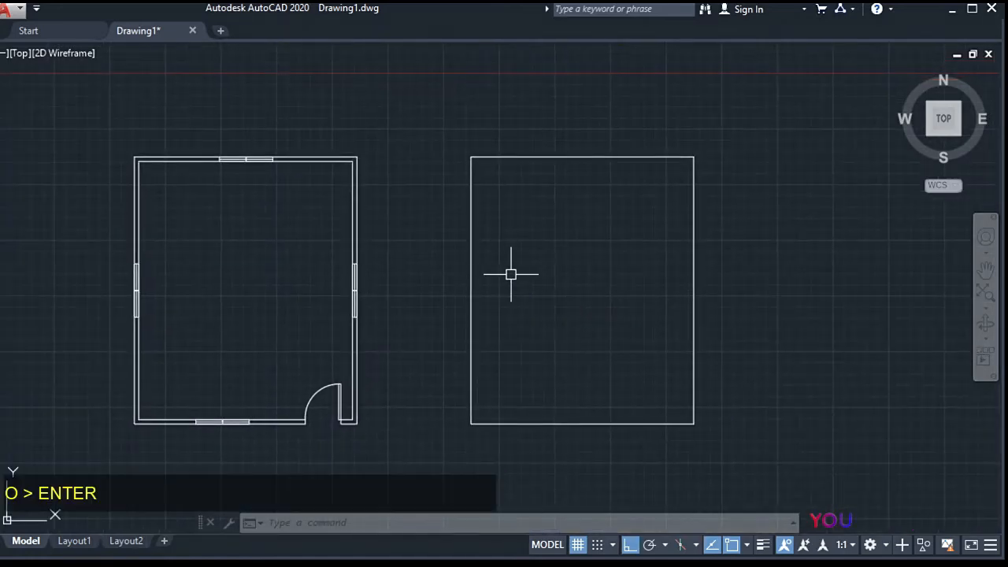
pyautogui.press('Return')
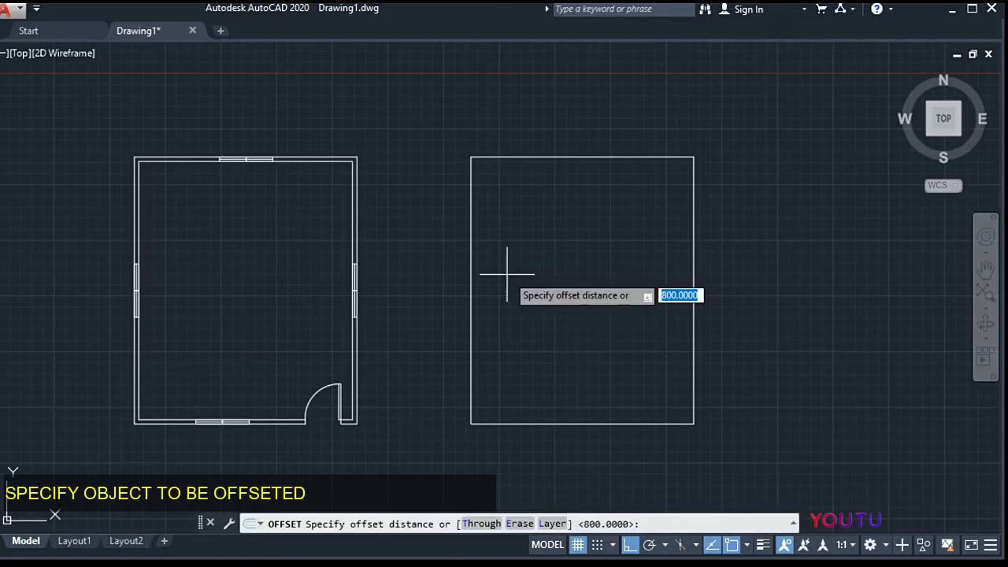
pyautogui.click(470, 274)
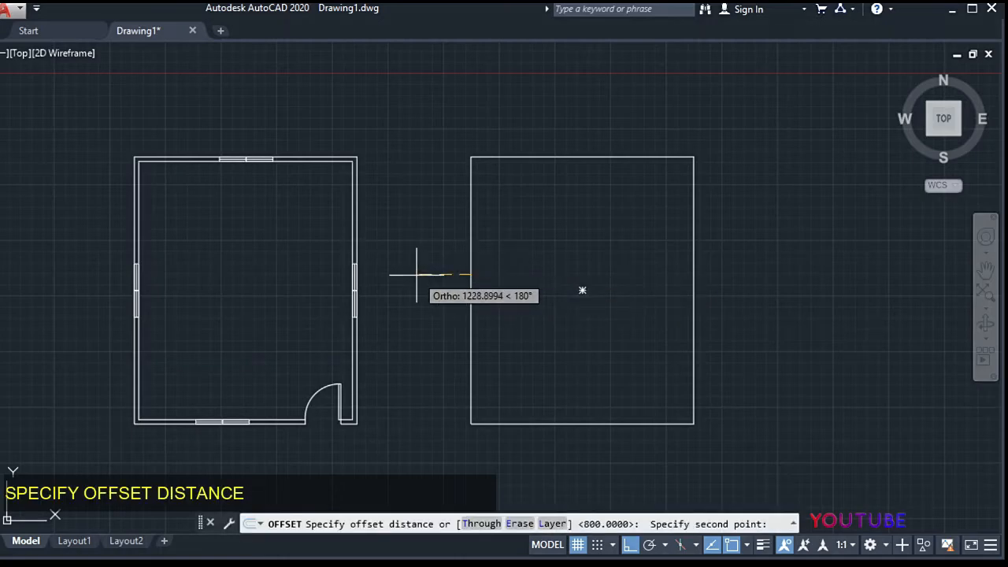
pyautogui.write('1000')
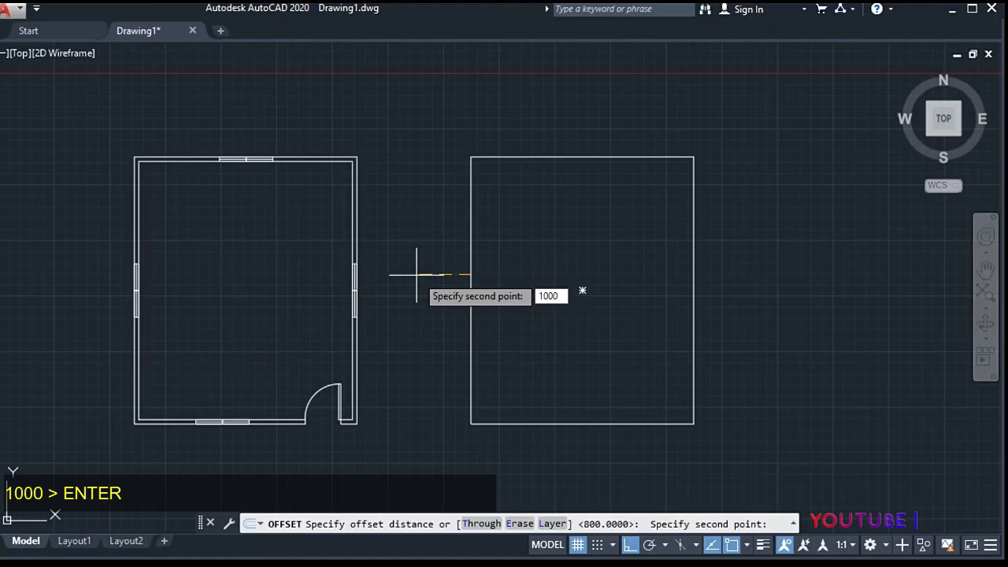
pyautogui.press('Return')
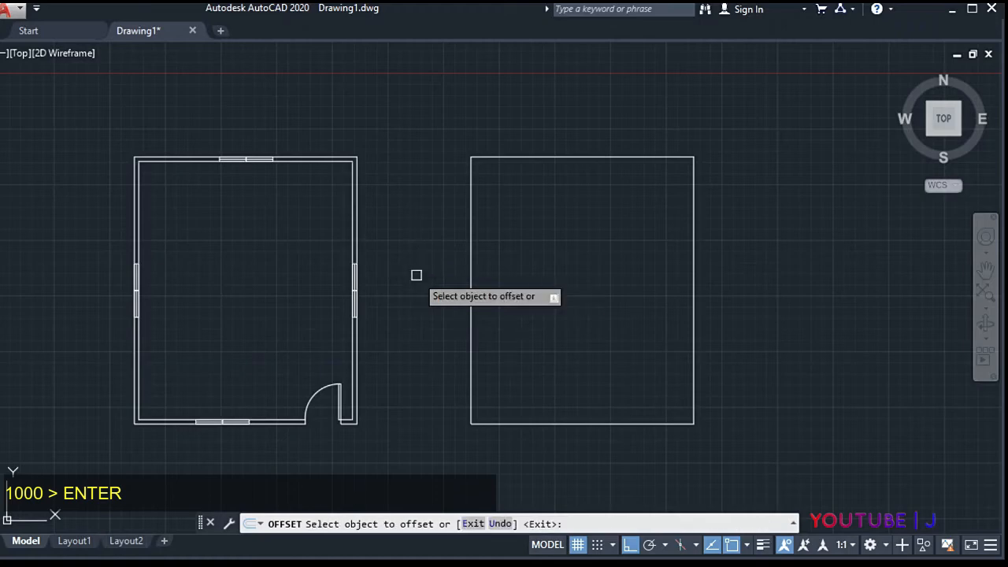
pyautogui.click(471, 276)
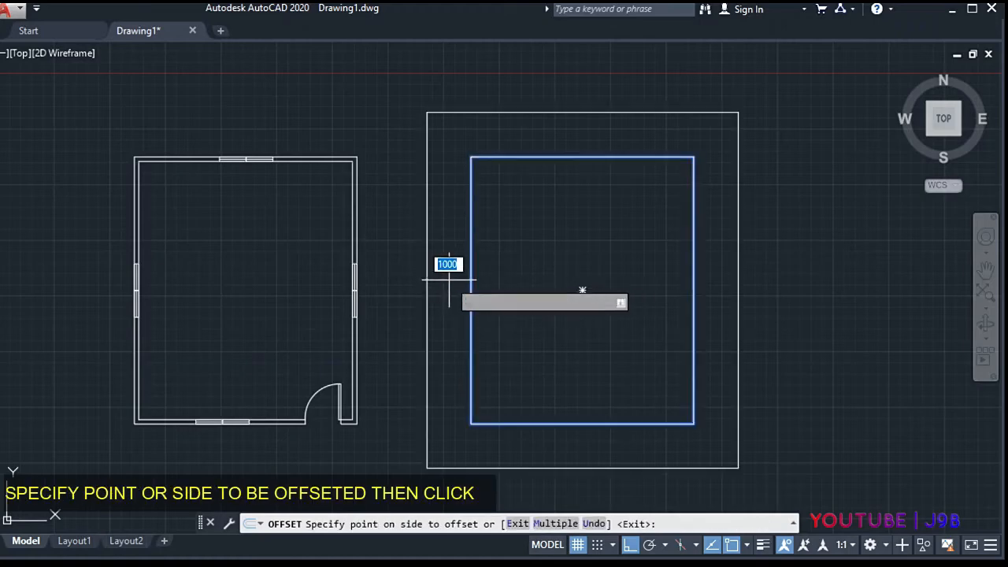
pyautogui.click(450, 289)
pyautogui.moveTo(593, 313); pyautogui.dragTo(592, 256, button='middle')
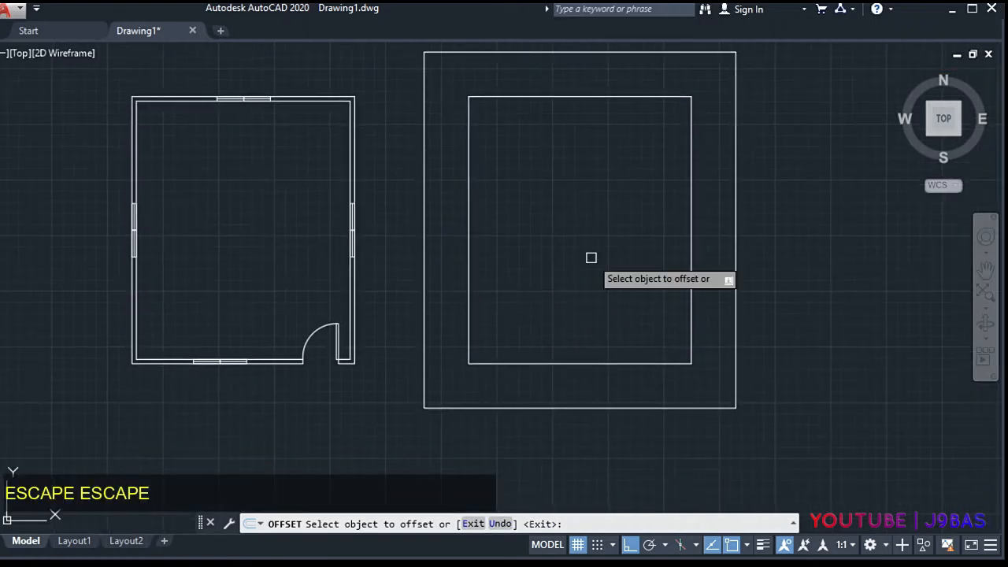
pyautogui.press('Escape')
pyautogui.press('Escape')
pyautogui.click(470, 310)
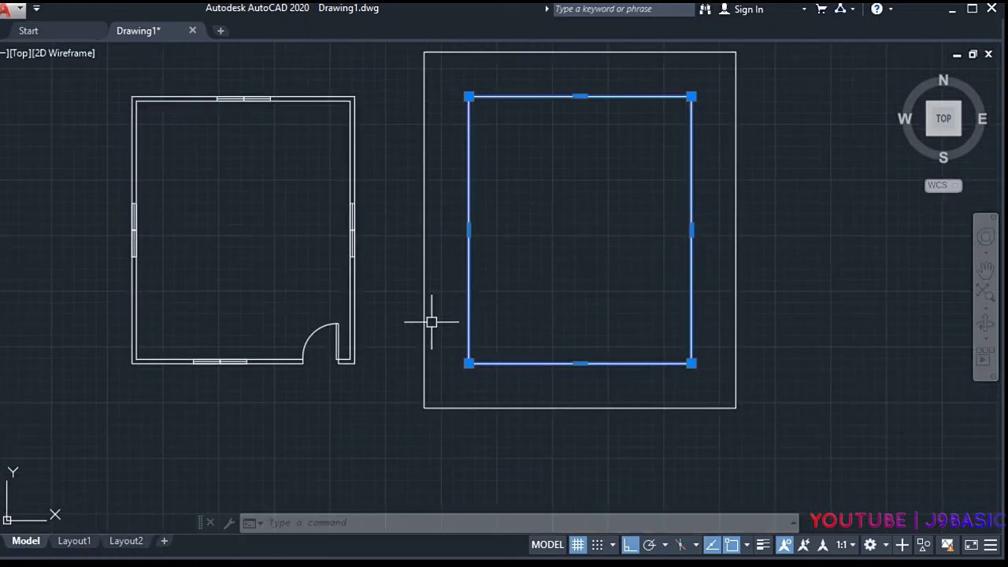
pyautogui.click(360, 327)
pyautogui.press('Escape')
pyautogui.click(494, 347)
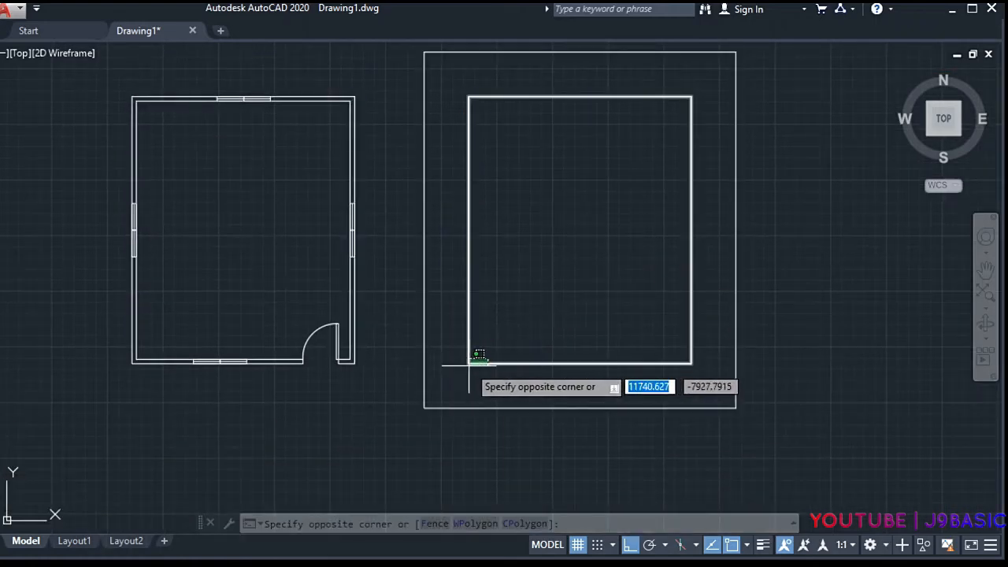
pyautogui.click(425, 373)
pyautogui.click(364, 366)
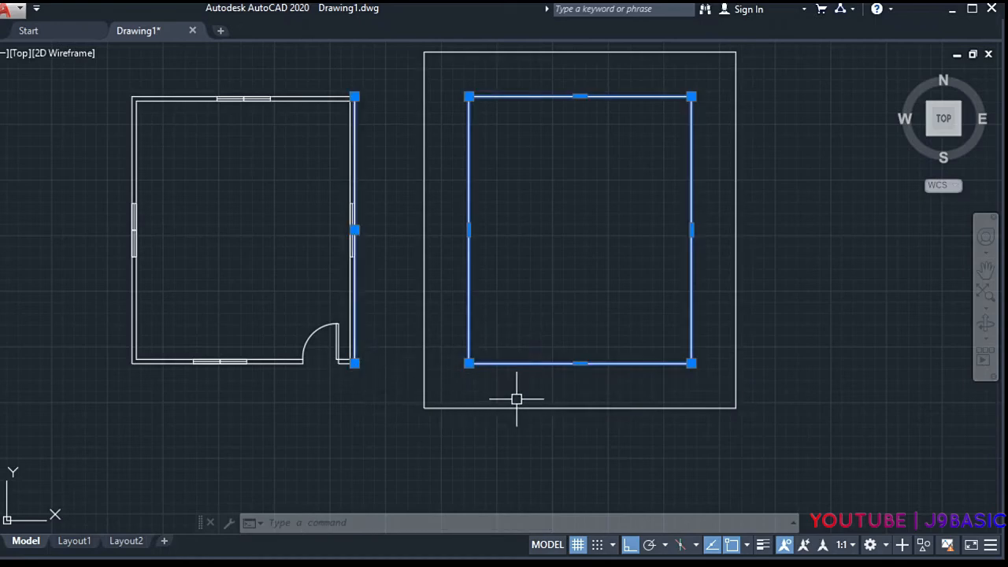
pyautogui.press('Escape')
# - With Ortho off, draw a 45-degree line from the outer rectangle's lower-left corner through the inner rectangle's corner, ending well inside it
pyautogui.write('l')
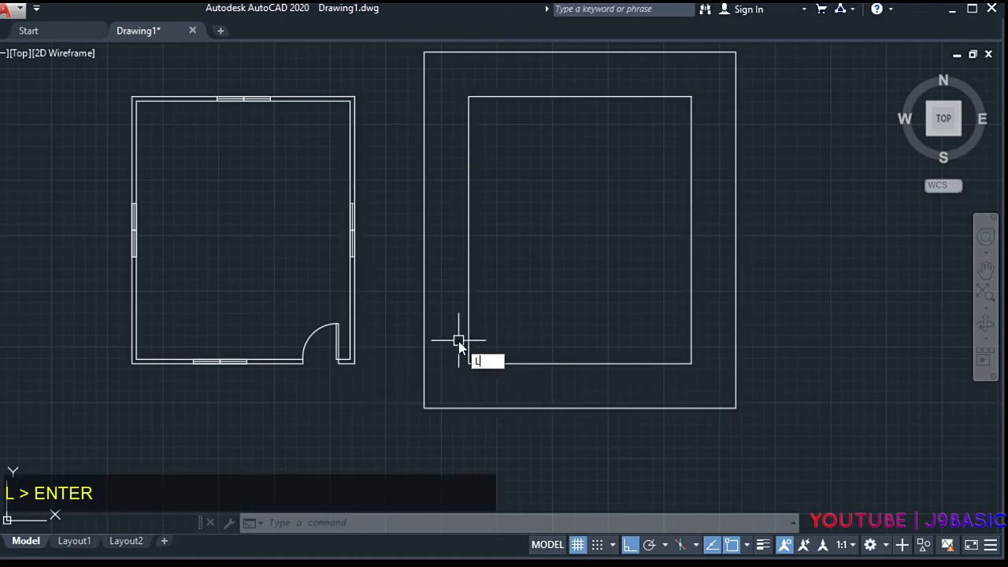
pyautogui.press('Return')
pyautogui.click(423, 407)
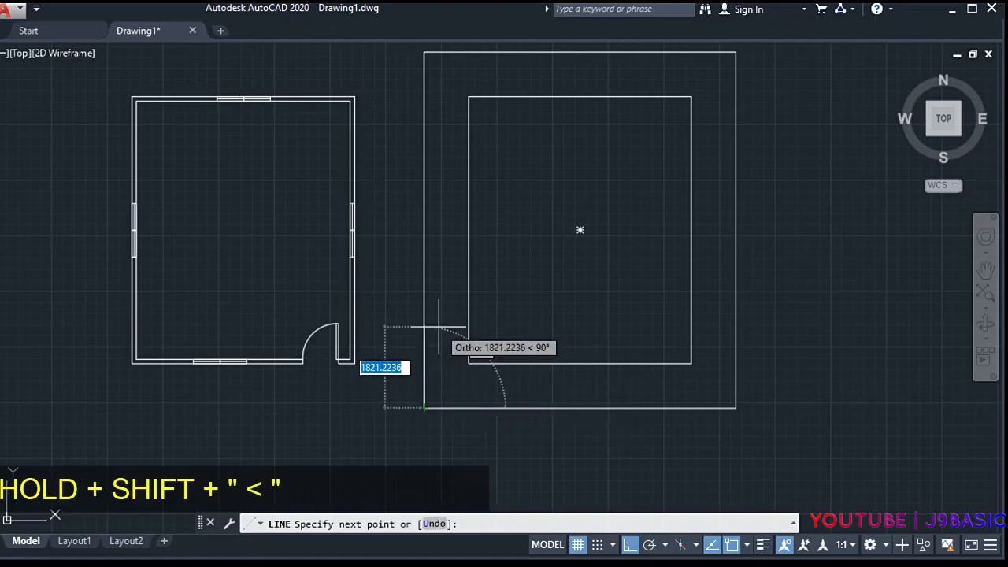
pyautogui.press('F8')
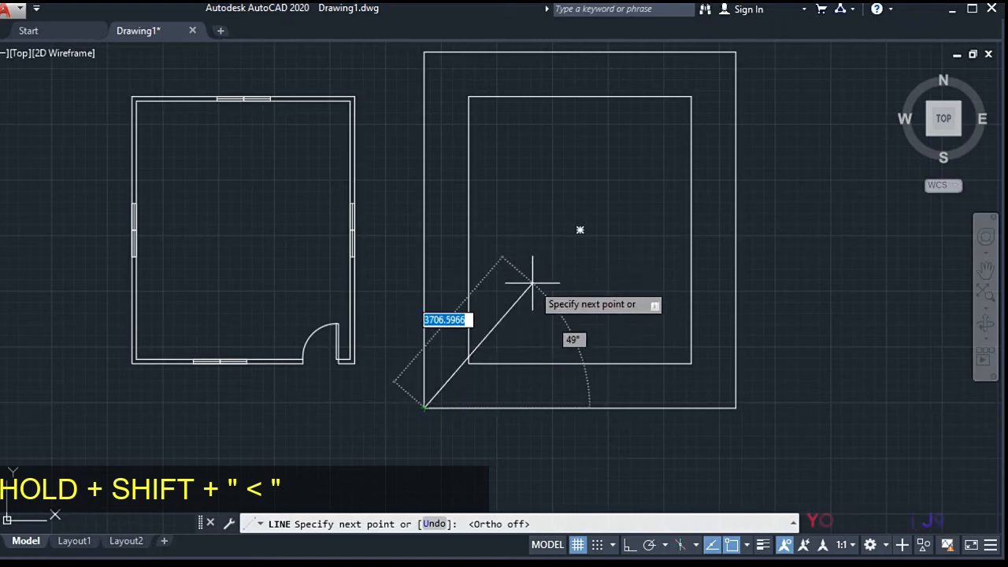
pyautogui.write('<')
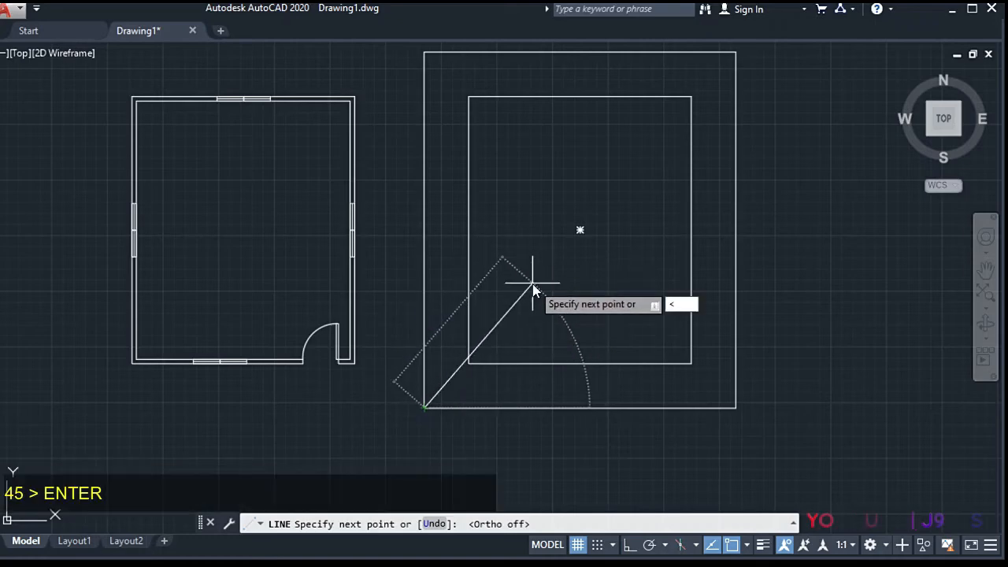
pyautogui.write('45')
pyautogui.press('Return')
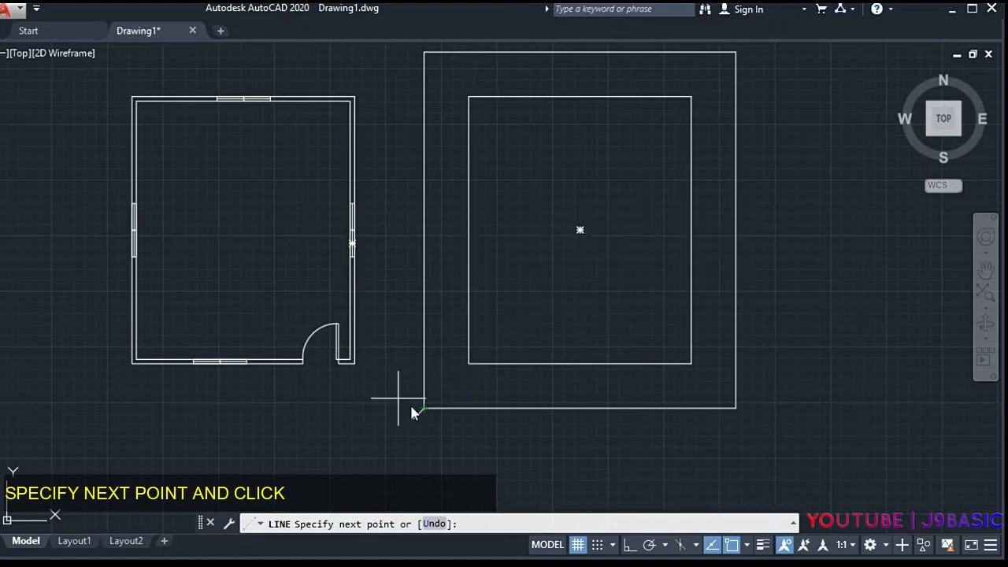
pyautogui.moveTo(441, 426); pyautogui.dragTo(442, 305, button='middle')
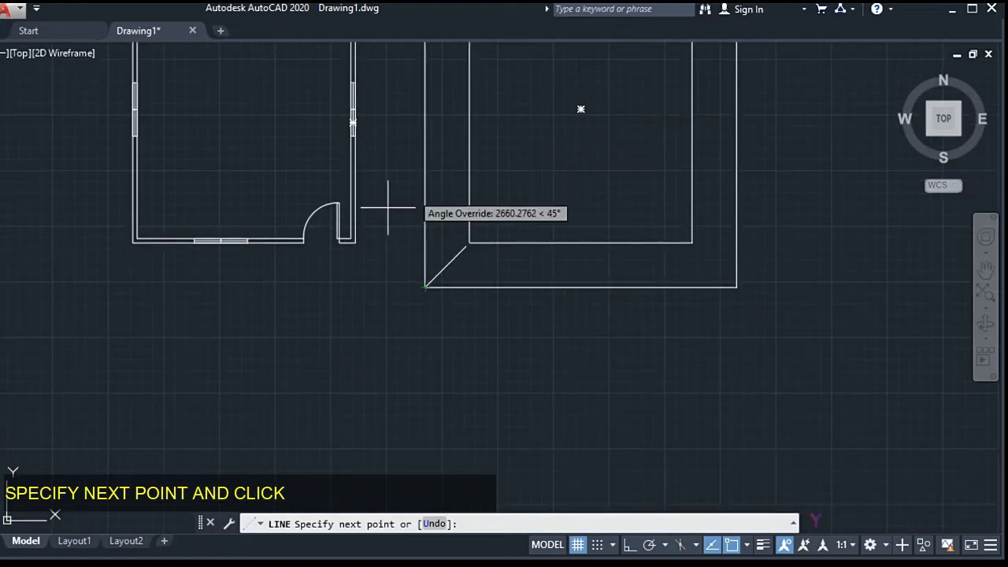
pyautogui.moveTo(564, 164); pyautogui.dragTo(531, 282, button='middle')
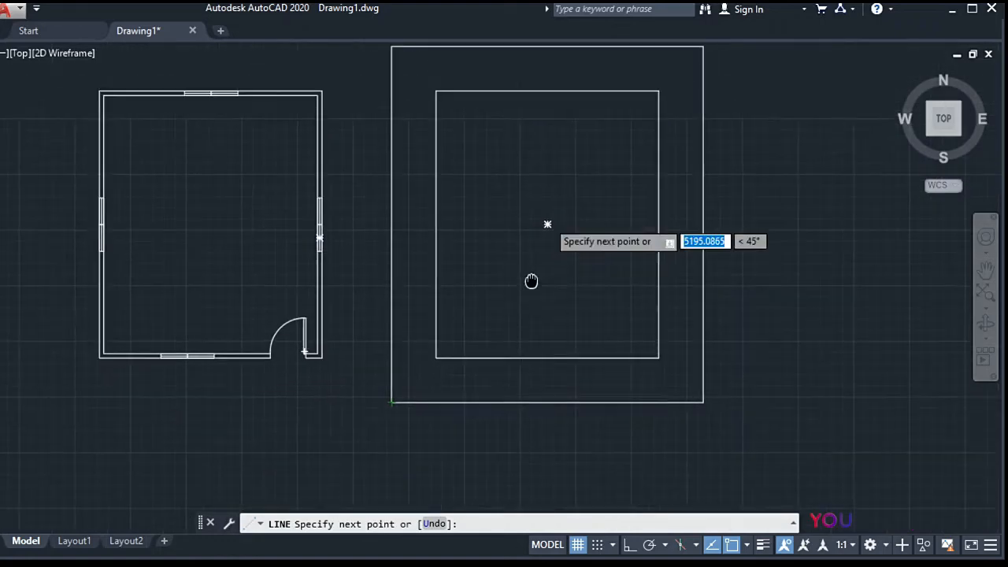
pyautogui.click(605, 190)
pyautogui.press('Return')
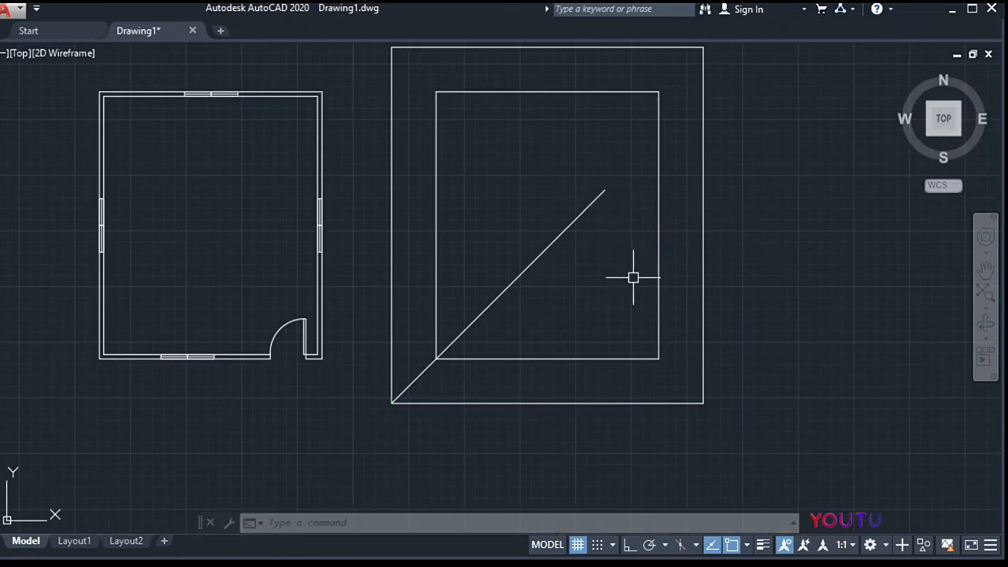
pyautogui.press('Return')
pyautogui.press('Escape')
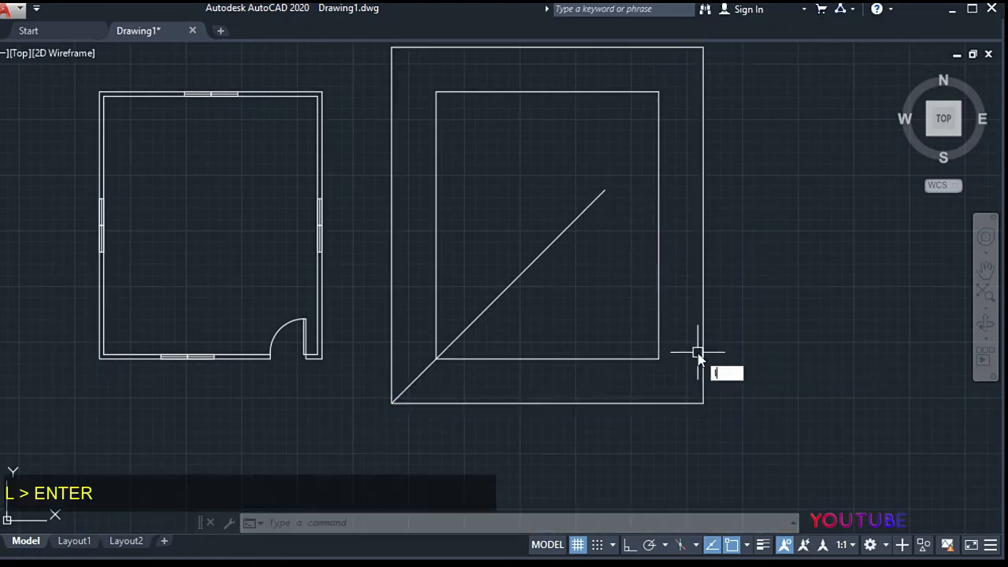
# - Draw a 135-degree line from the outer rectangle's lower-right corner, extending it past the 45-degree diagonal
pyautogui.write('L')
pyautogui.press('Return')
pyautogui.click(703, 403)
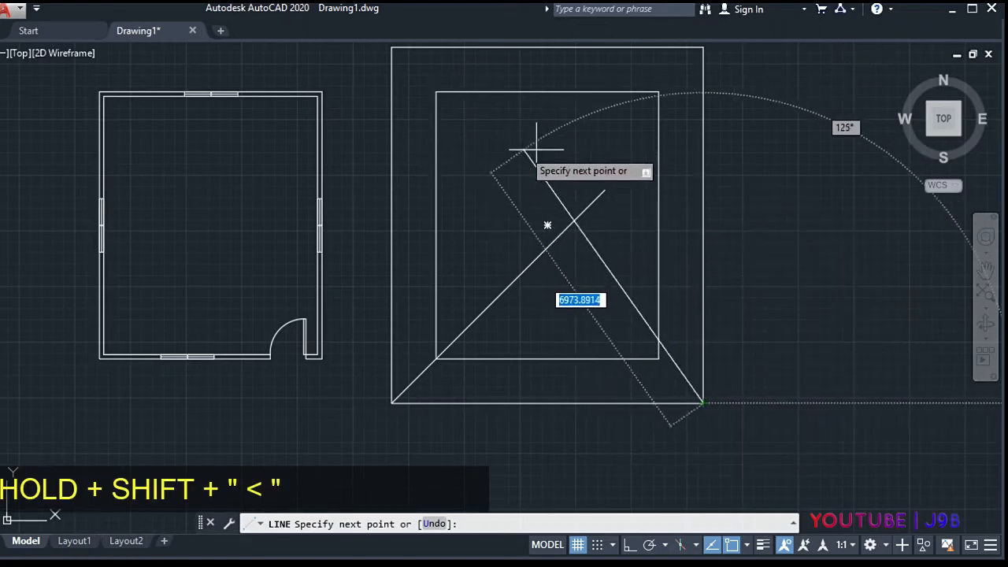
pyautogui.write('<')
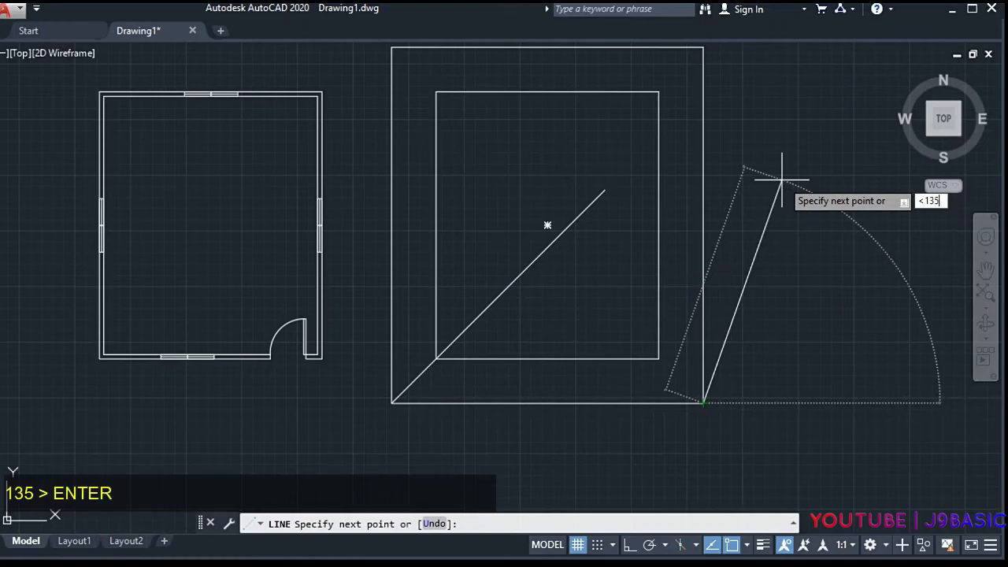
pyautogui.write('135')
pyautogui.press('Return')
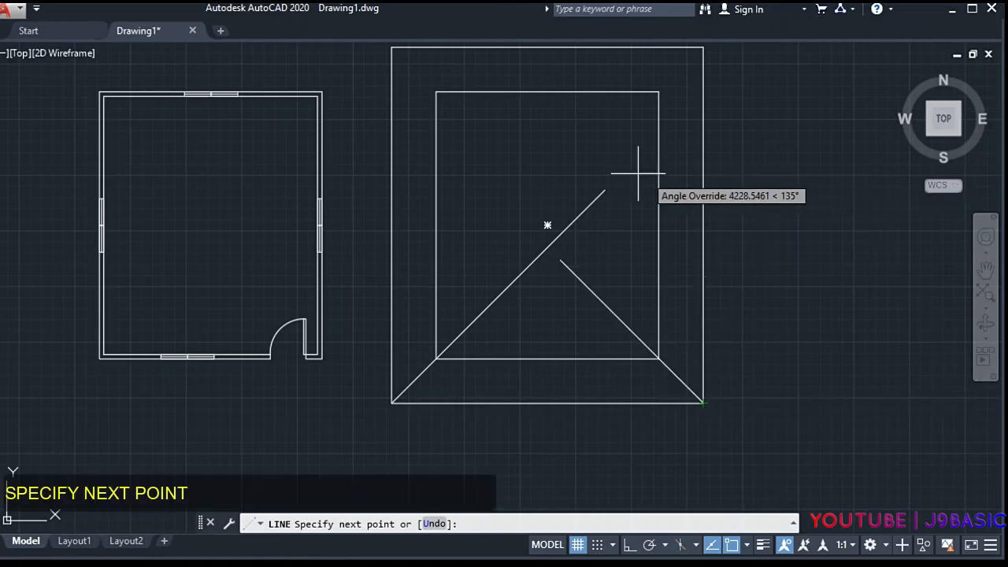
pyautogui.click(420, 373)
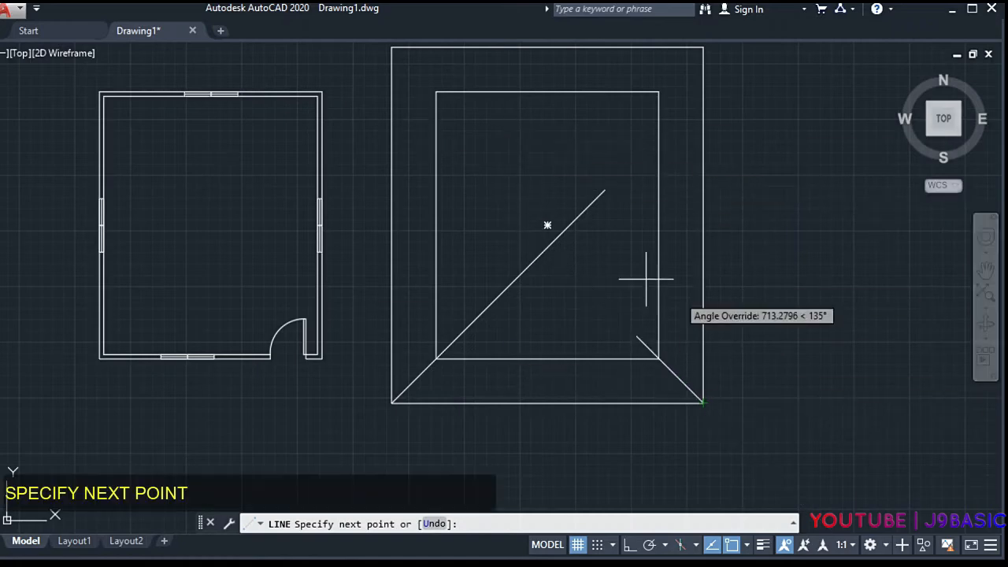
pyautogui.click(496, 195)
pyautogui.press('Return')
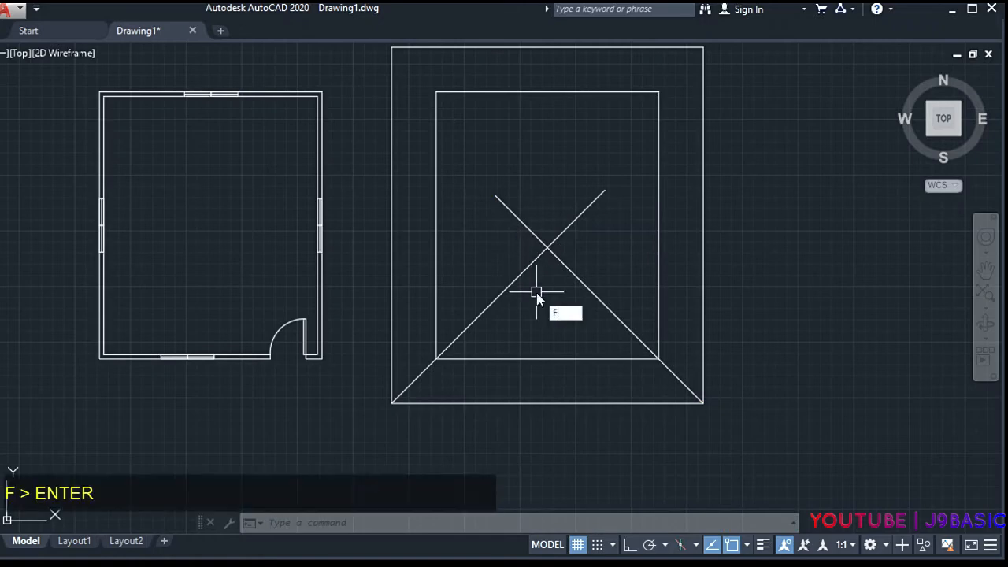
# - Fillet the two diagonal lines at their intersection so they meet in a sharp peak
pyautogui.press('Return')
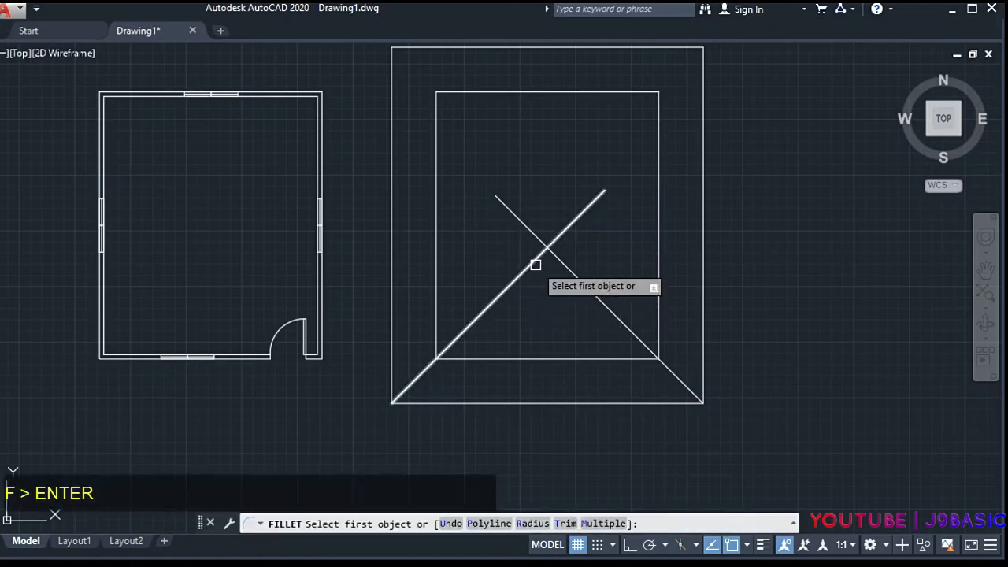
pyautogui.click(535, 264)
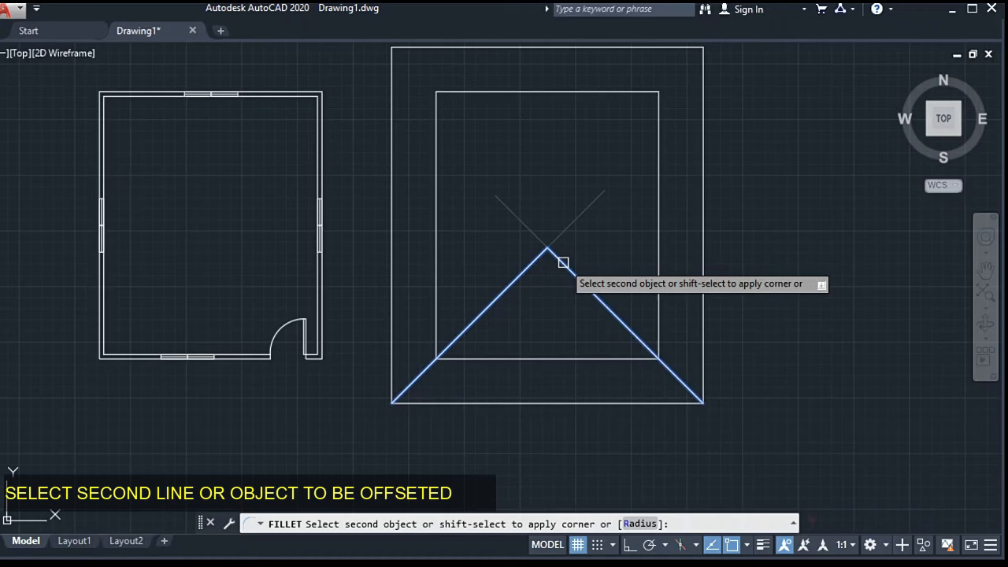
pyautogui.click(563, 262)
pyautogui.press('Escape')
pyautogui.press('Escape')
pyautogui.moveTo(556, 196); pyautogui.dragTo(567, 223, button='middle')
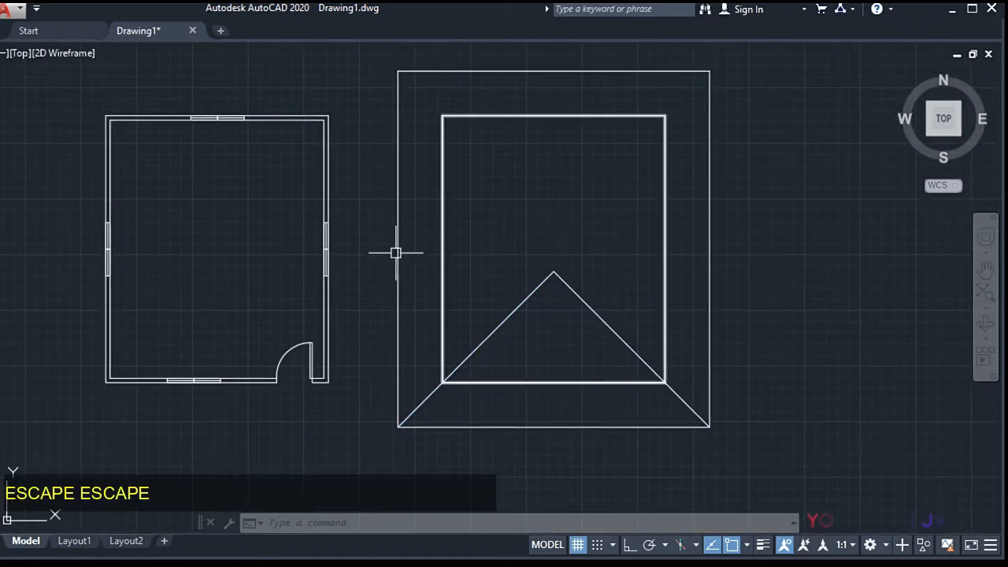
# - With Ortho on, mirror both diagonals about a horizontal axis through the midpoint of the outer rectangle's right side, keeping the originals
pyautogui.click(635, 301)
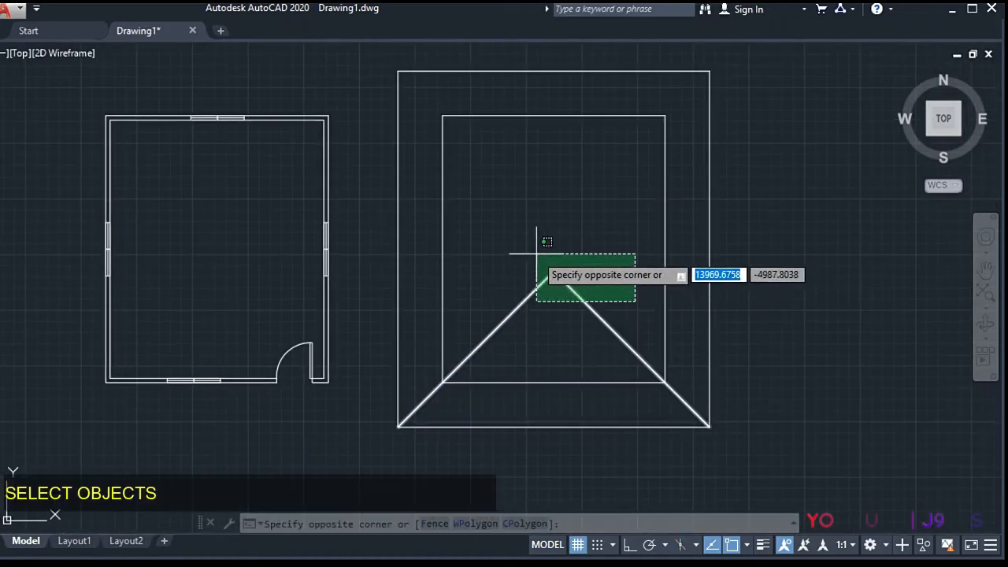
pyautogui.click(519, 245)
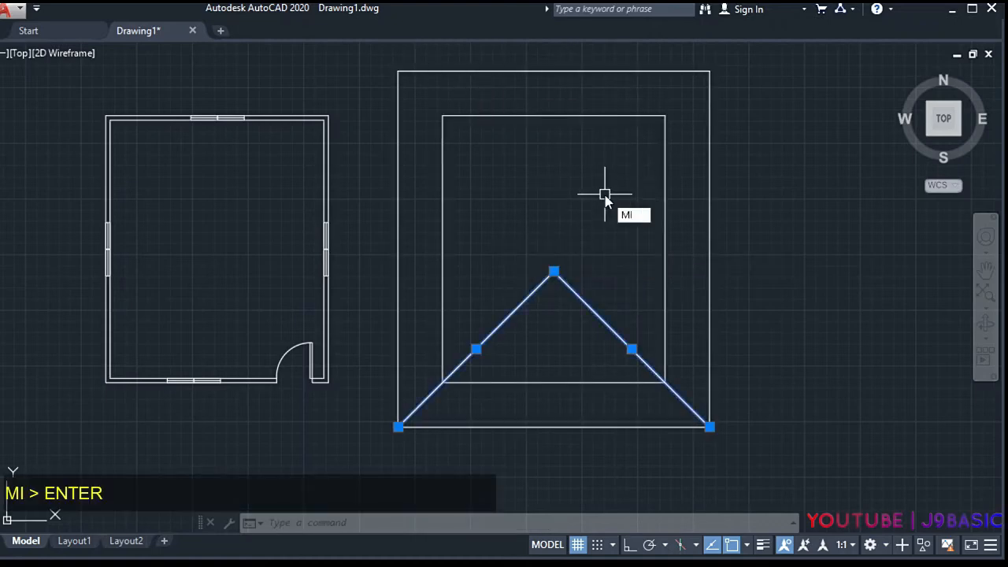
pyautogui.press('Return')
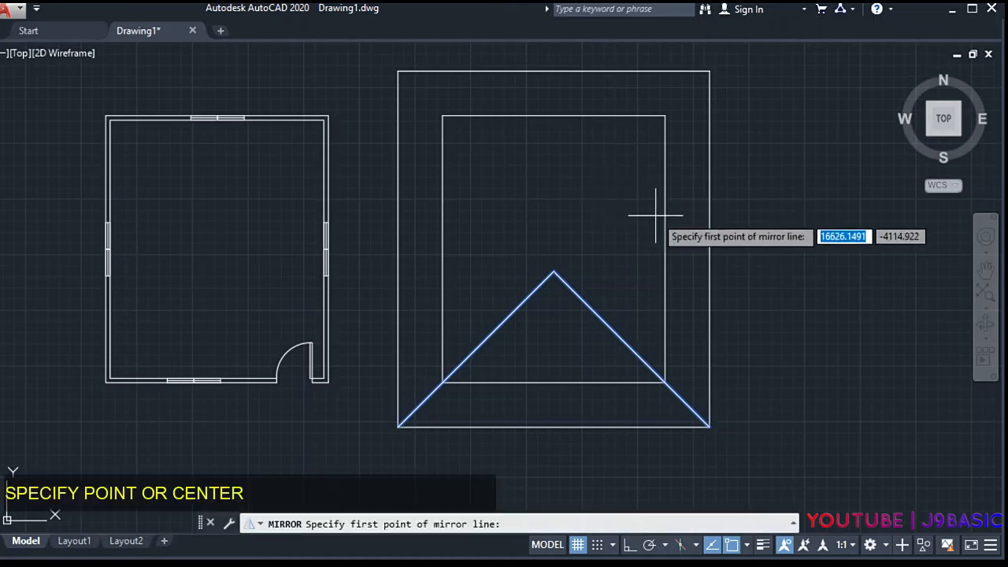
pyautogui.click(710, 249)
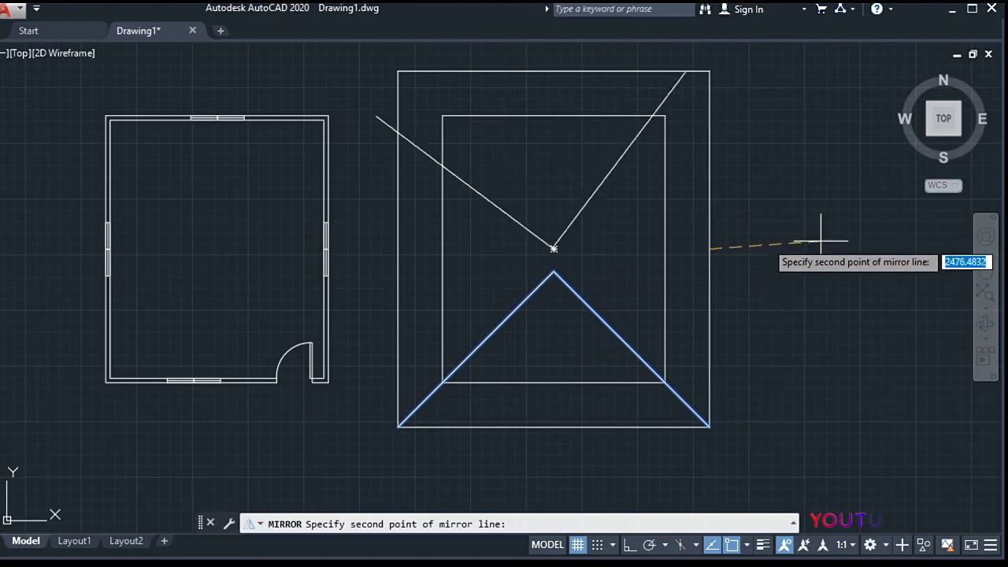
pyautogui.press('F8')
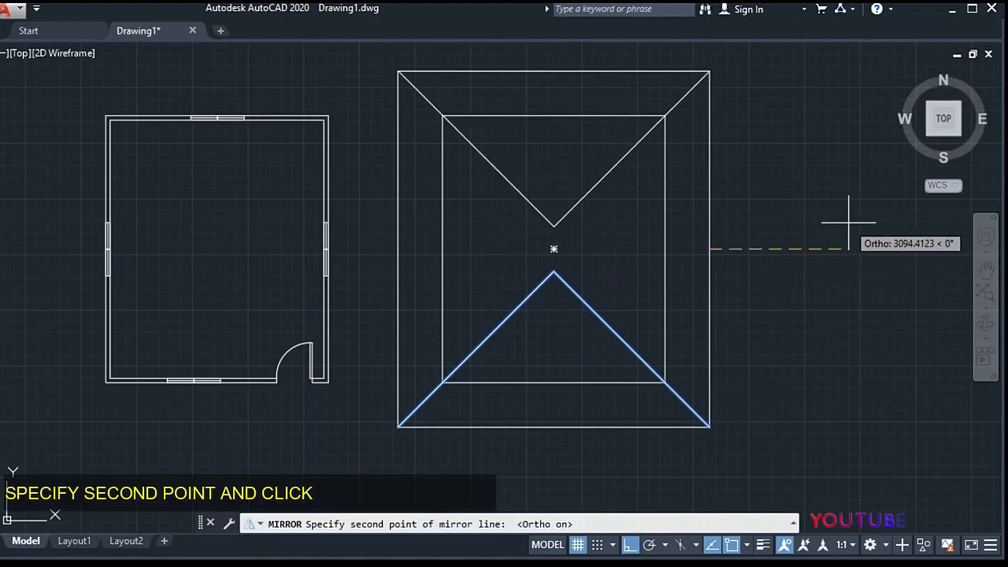
pyautogui.click(854, 224)
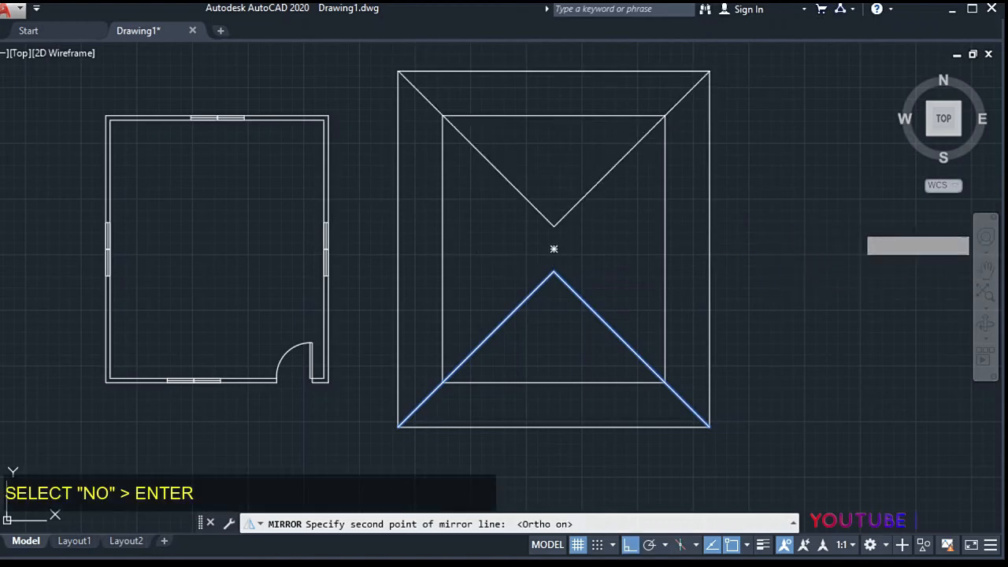
pyautogui.press('Return')
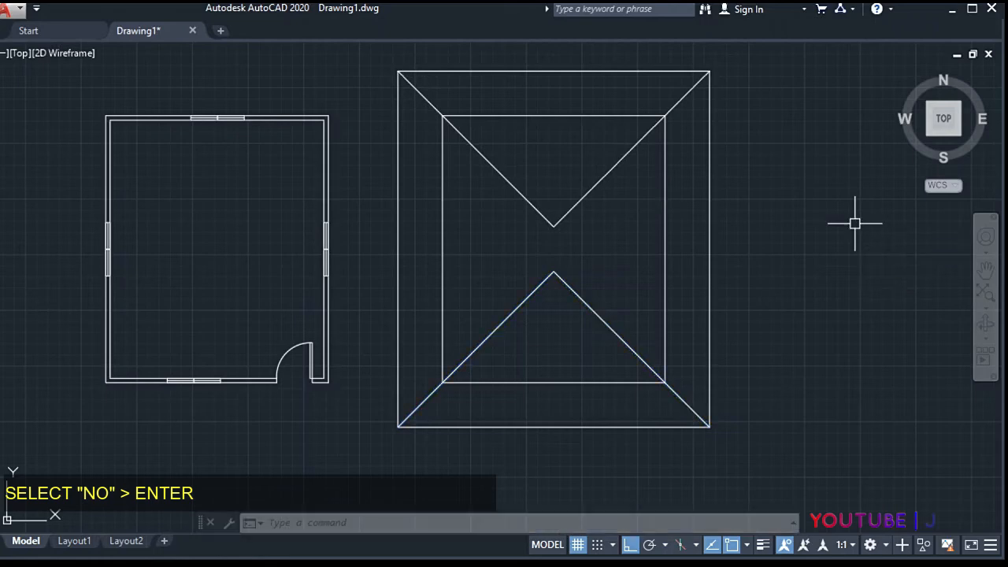
# - Draw the vertical ridge line connecting the two diagonal peaks at the centre of the roof plan
pyautogui.write('l')
pyautogui.press('Return')
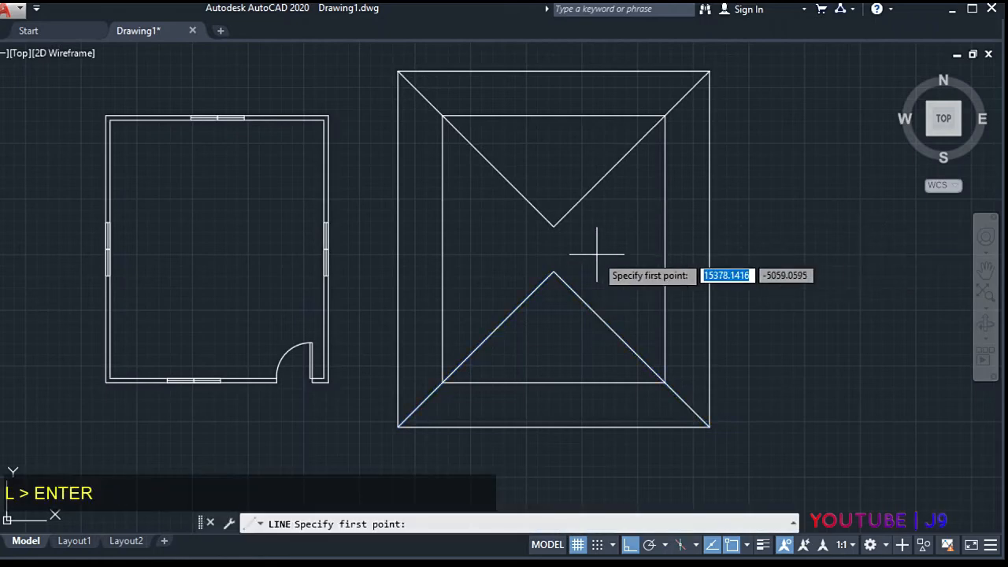
pyautogui.click(553, 226)
pyautogui.click(554, 272)
pyautogui.press('Return')
pyautogui.scroll(-3, 703, 265)
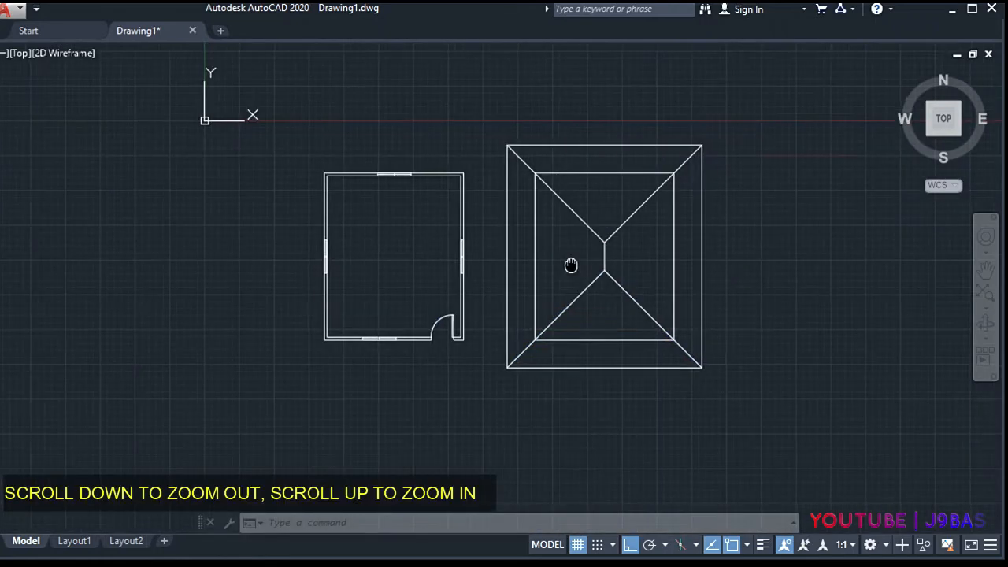
pyautogui.scroll(3, 496, 355)
pyautogui.scroll(-3, 562, 315)
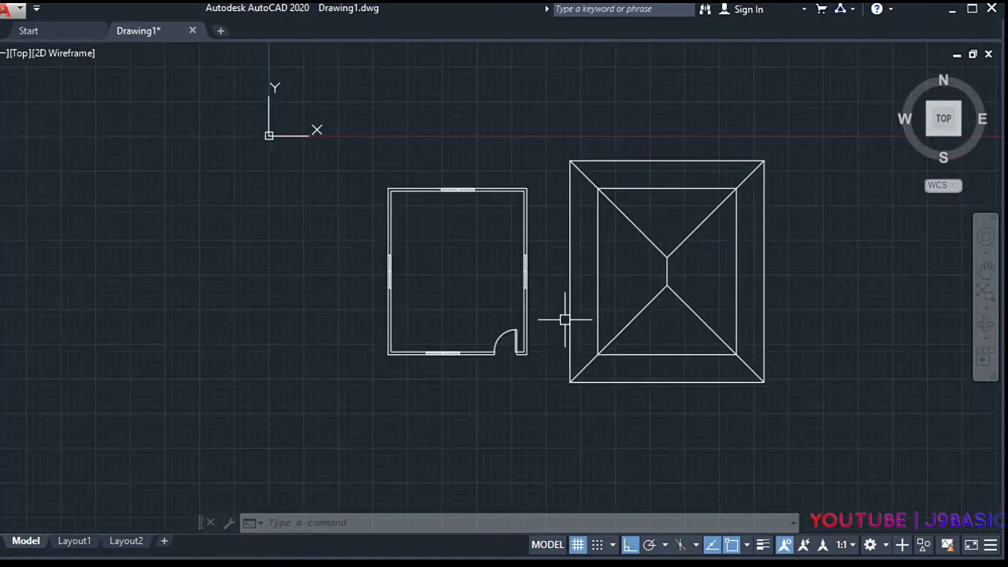
pyautogui.scroll(3, 574, 310)
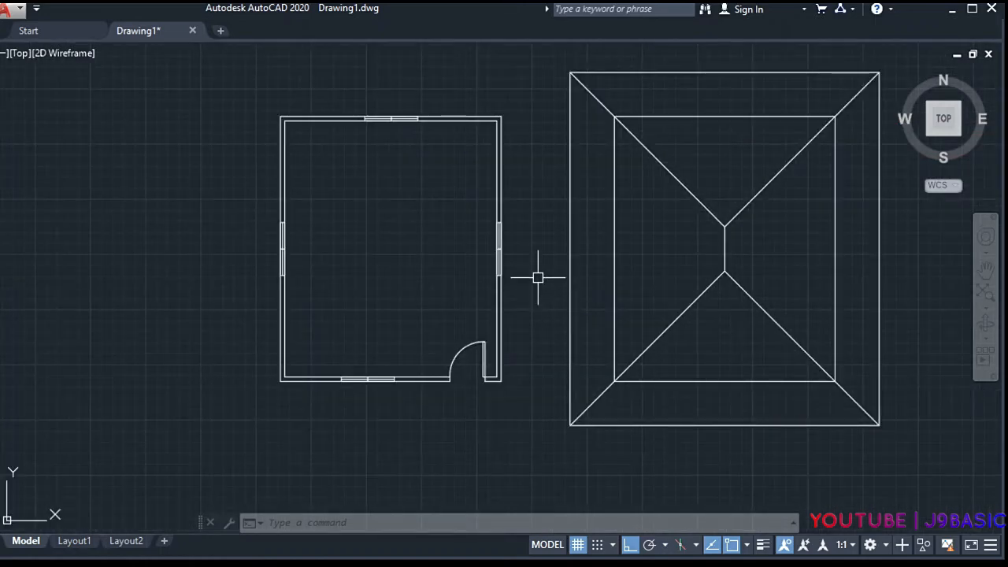
# - Add multiline text reading "FLOOR PLAN" below the floor plan
pyautogui.scroll(-2, 539, 281)
pyautogui.write('m')
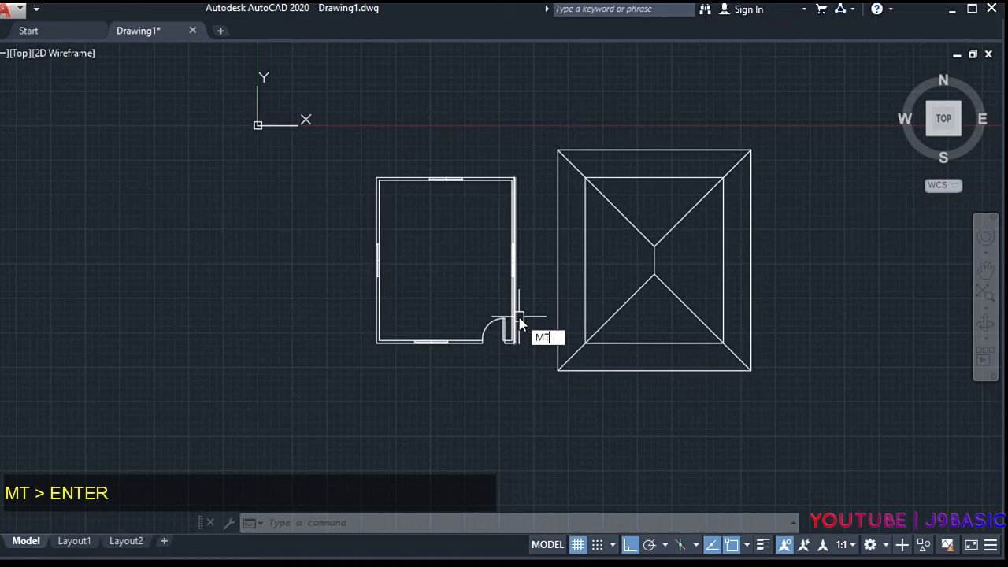
pyautogui.press('Return')
pyautogui.scroll(-2, 519, 323)
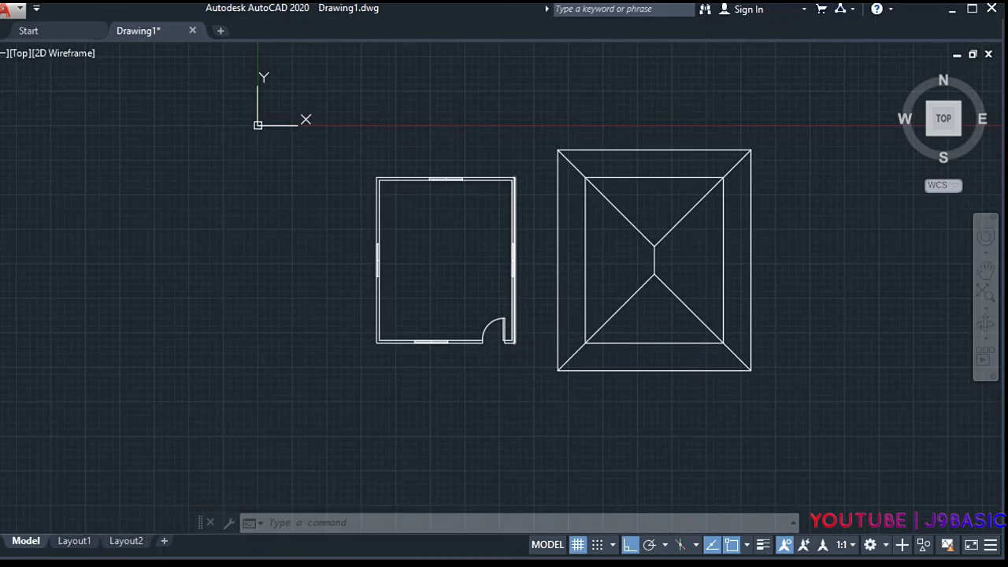
pyautogui.scroll(3, 444, 387)
pyautogui.click(373, 371)
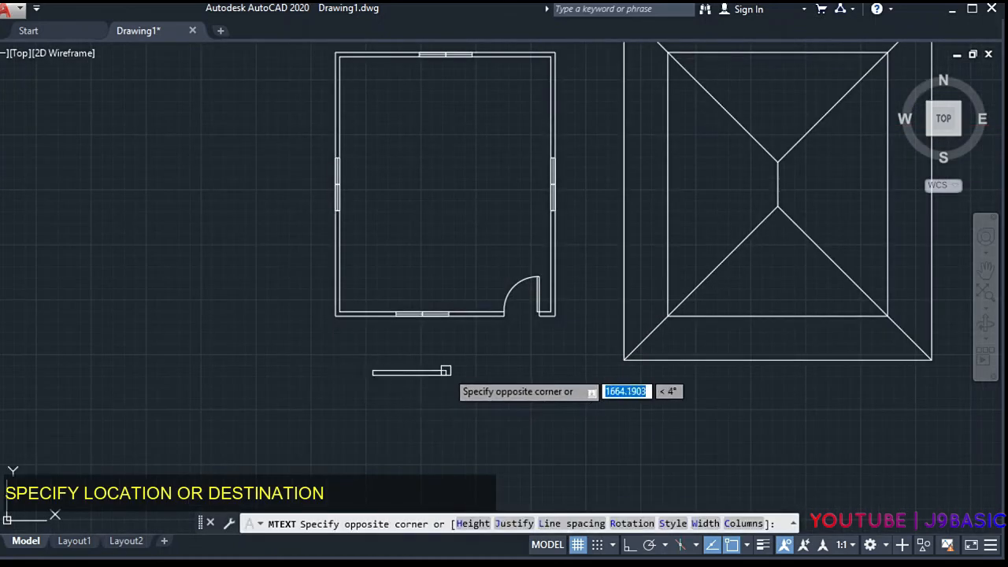
pyautogui.click(508, 364)
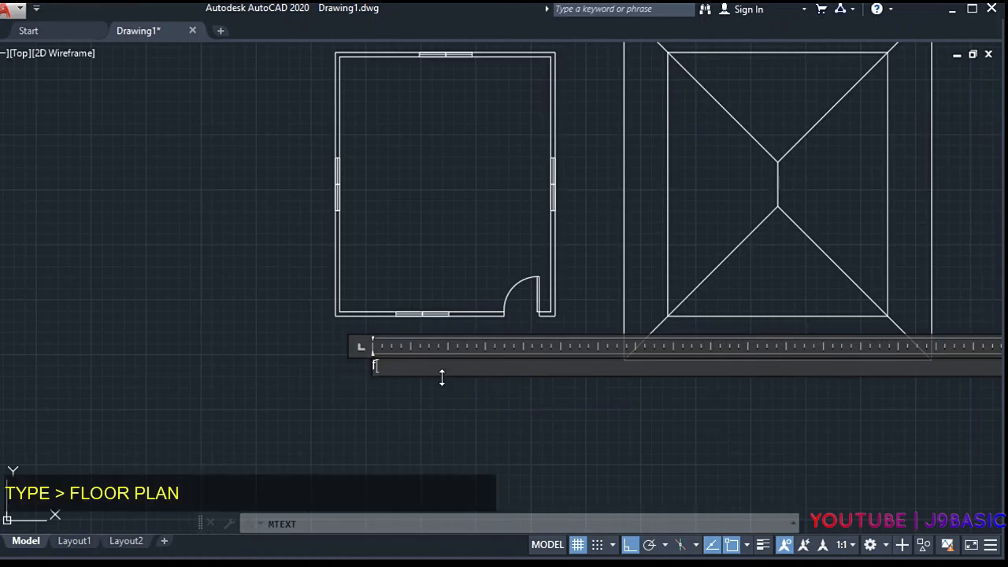
pyautogui.write('FLOOR PLAN')
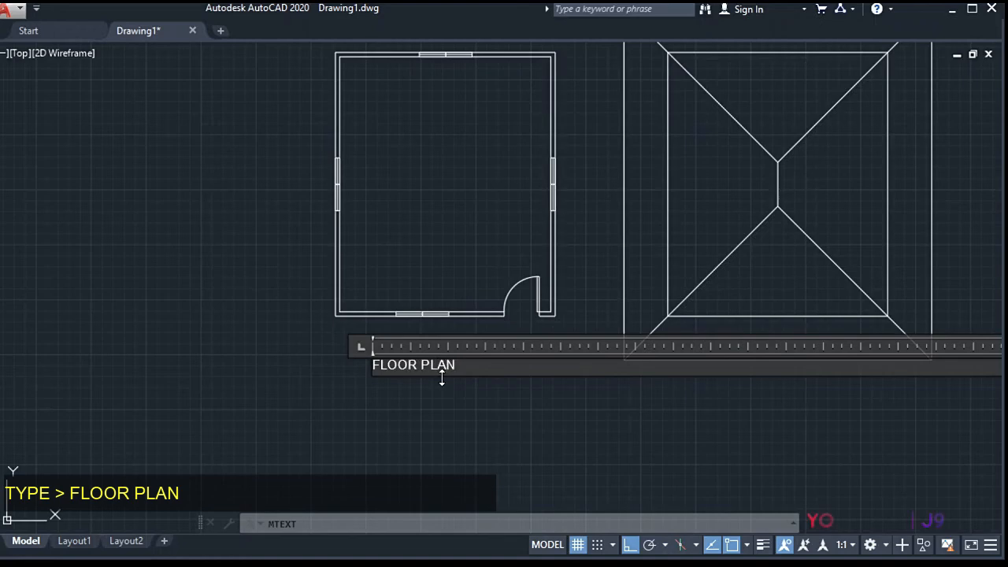
pyautogui.click(428, 418)
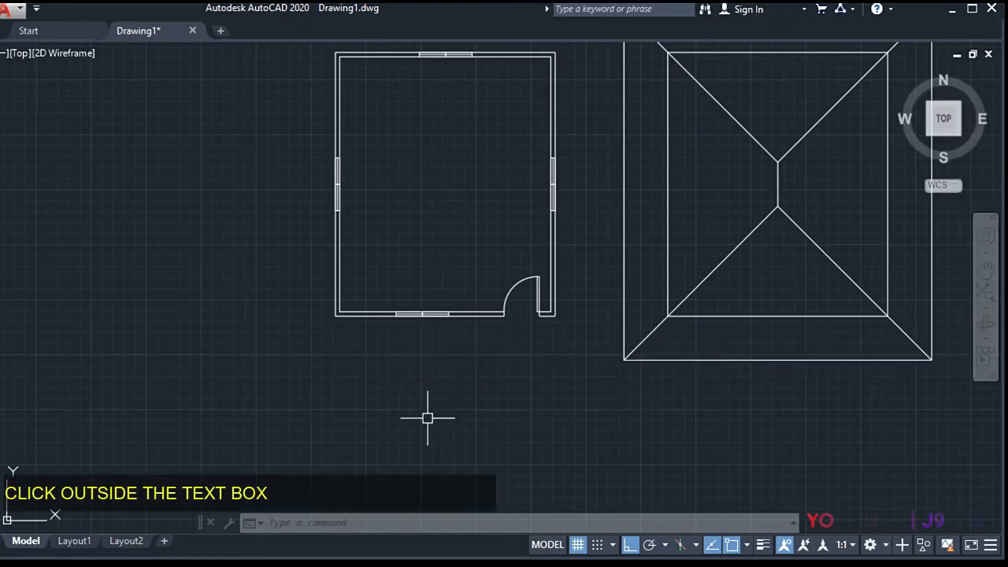
# - Highlight all the tiny FLOOR PLAN text below the floor plan and increase its text height
pyautogui.click(419, 395)
pyautogui.click(323, 359)
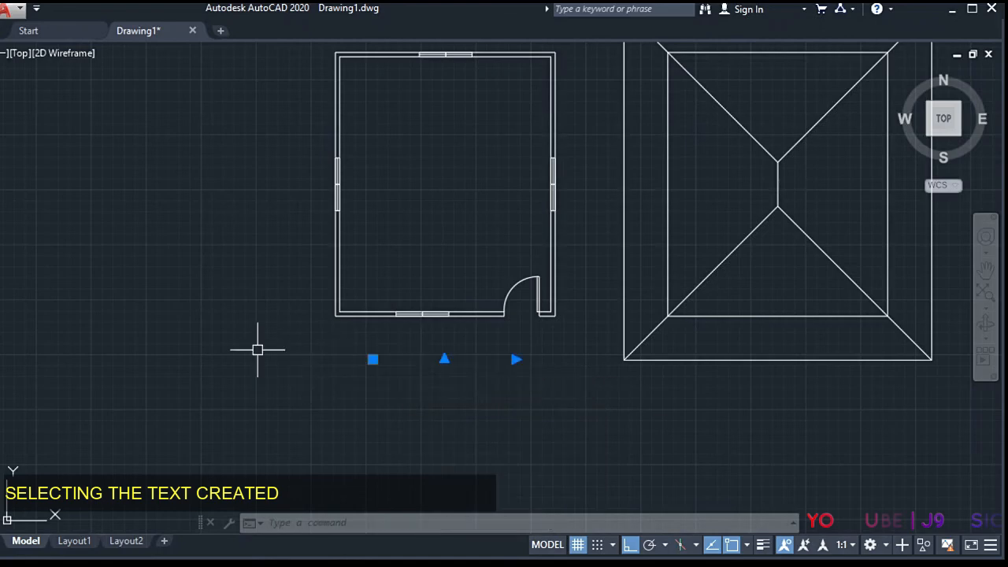
pyautogui.click(486, 410)
pyautogui.click(333, 363)
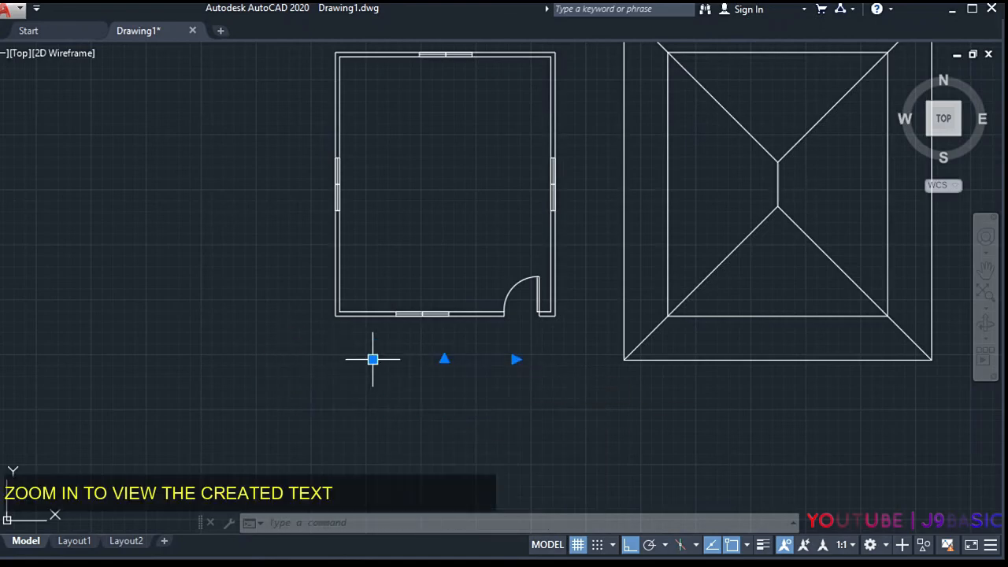
pyautogui.scroll(5, 376, 363)
pyautogui.scroll(6, 375, 363)
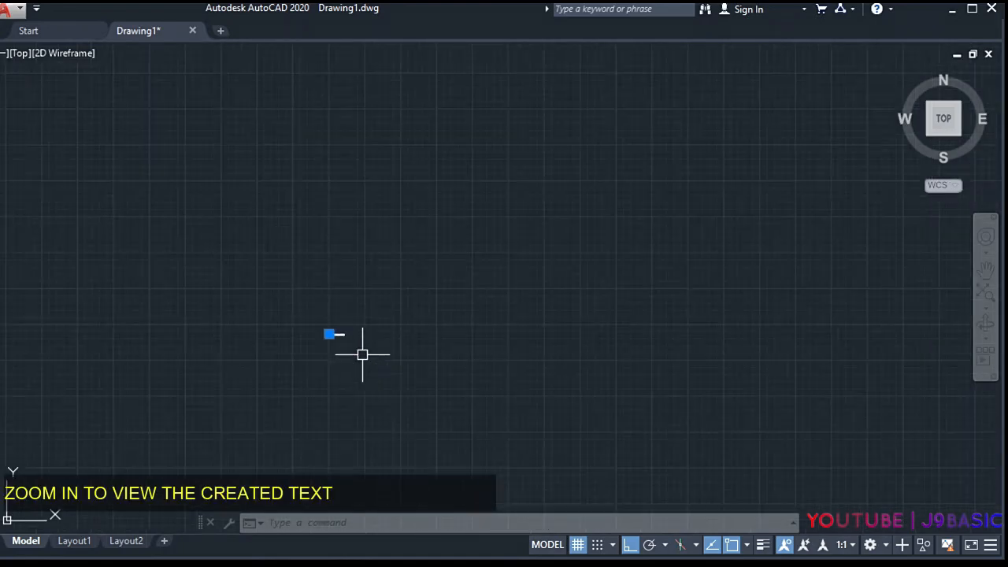
pyautogui.doubleClick(329, 326)
pyautogui.scroll(-6, 364, 345)
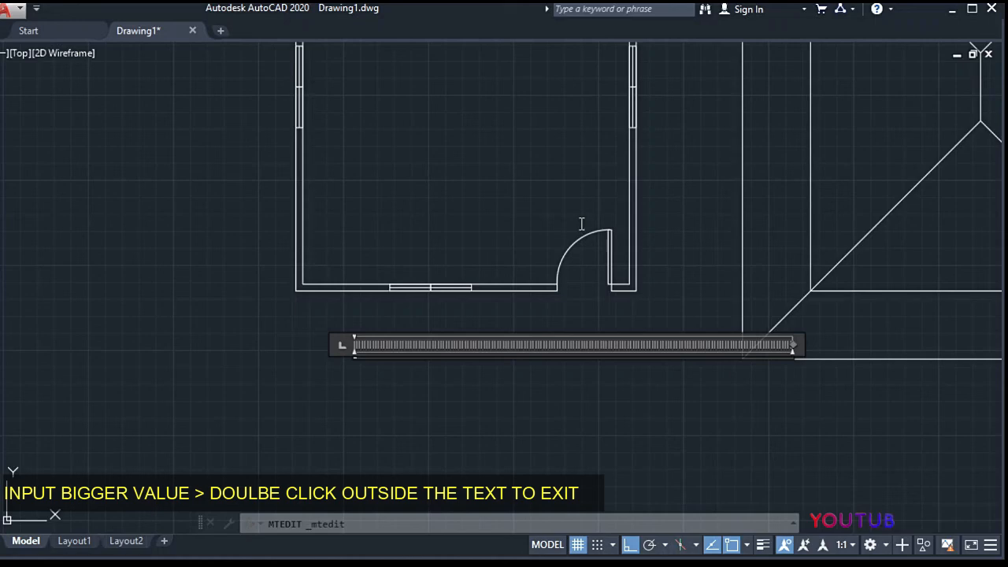
pyautogui.scroll(4, 322, 361)
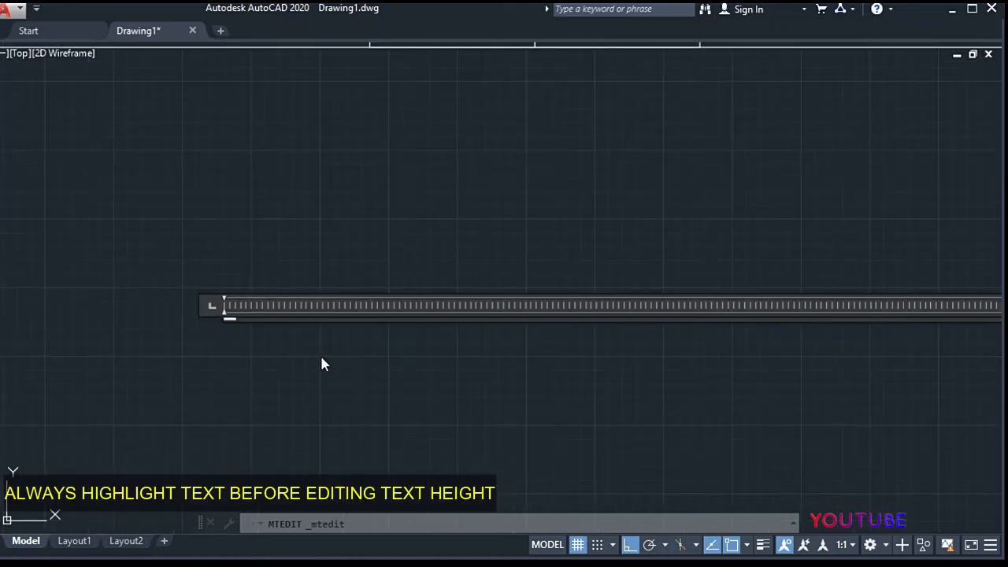
pyautogui.scroll(8, 174, 306)
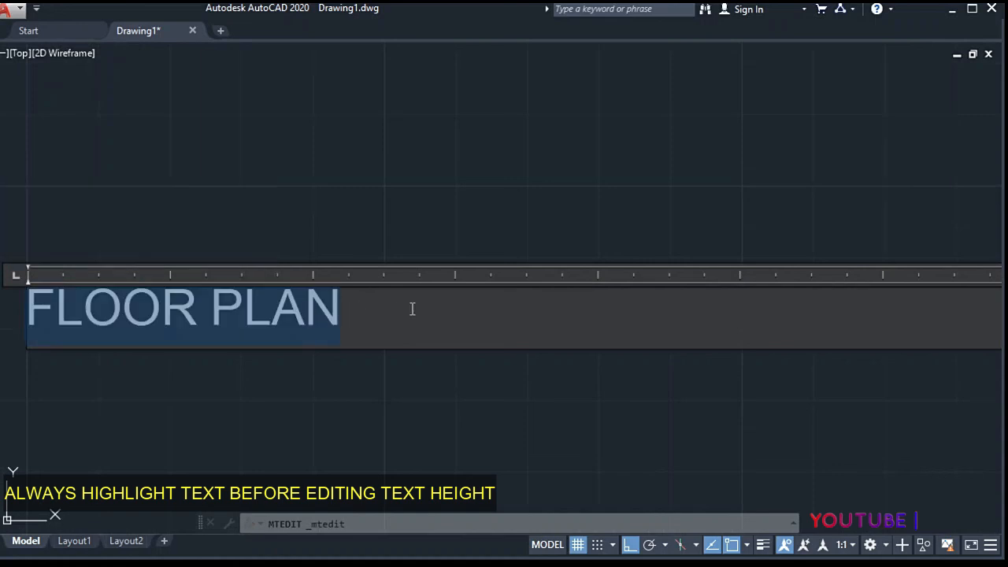
pyautogui.moveTo(412, 309); pyautogui.dragTo(268, 316)
pyautogui.moveTo(356, 319); pyautogui.dragTo(17, 323)
pyautogui.scroll(-6, 439, 389)
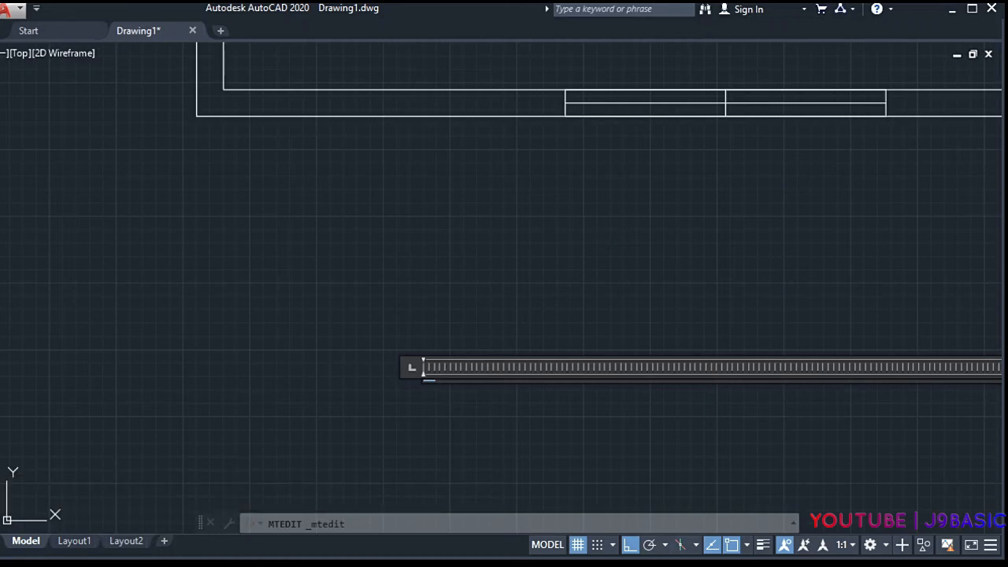
pyautogui.click(357, 318)
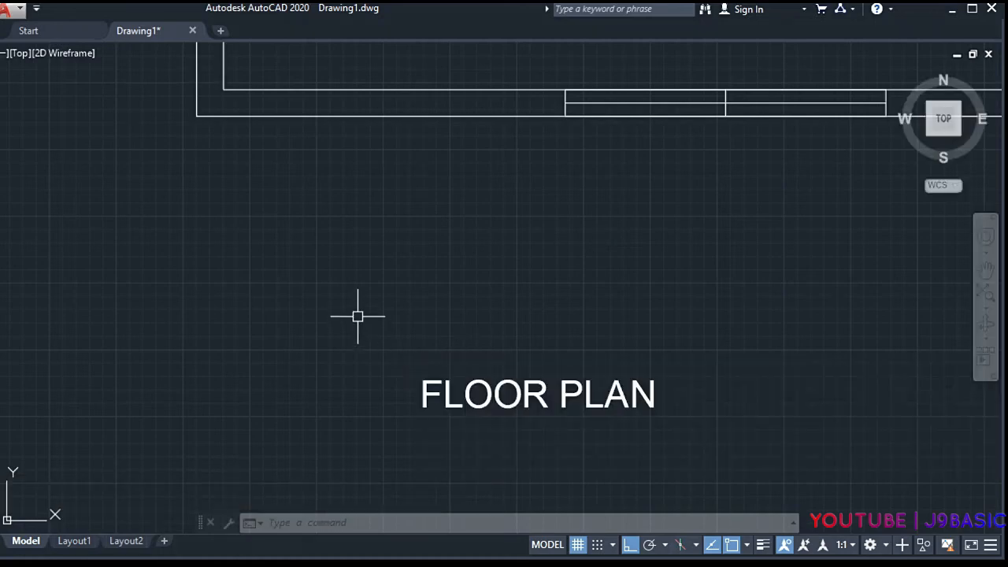
# - Increase the FLOOR PLAN text height again to about double, making it readable beside the full drawing
pyautogui.scroll(-6, 355, 313)
pyautogui.doubleClick(403, 327)
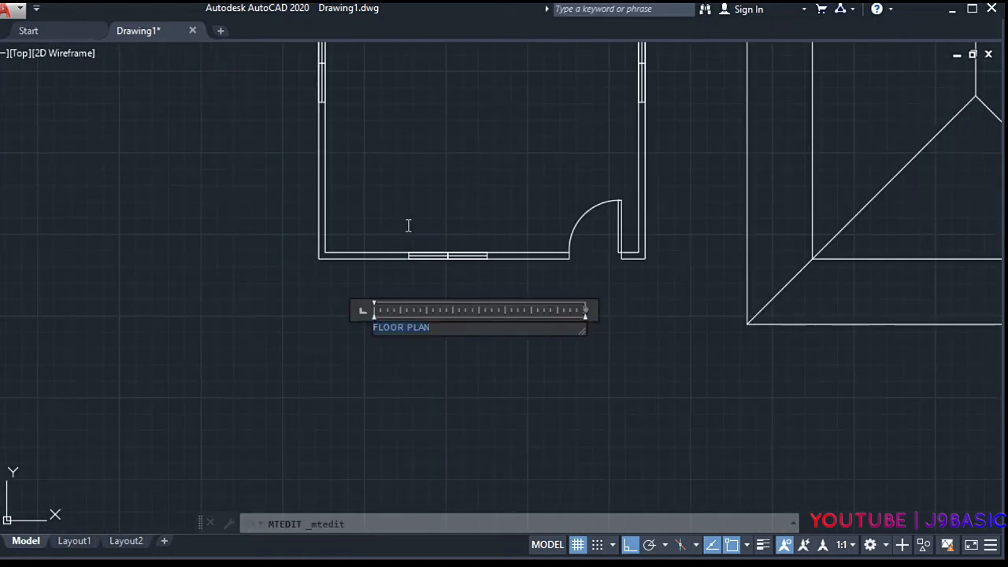
pyautogui.press('Return')
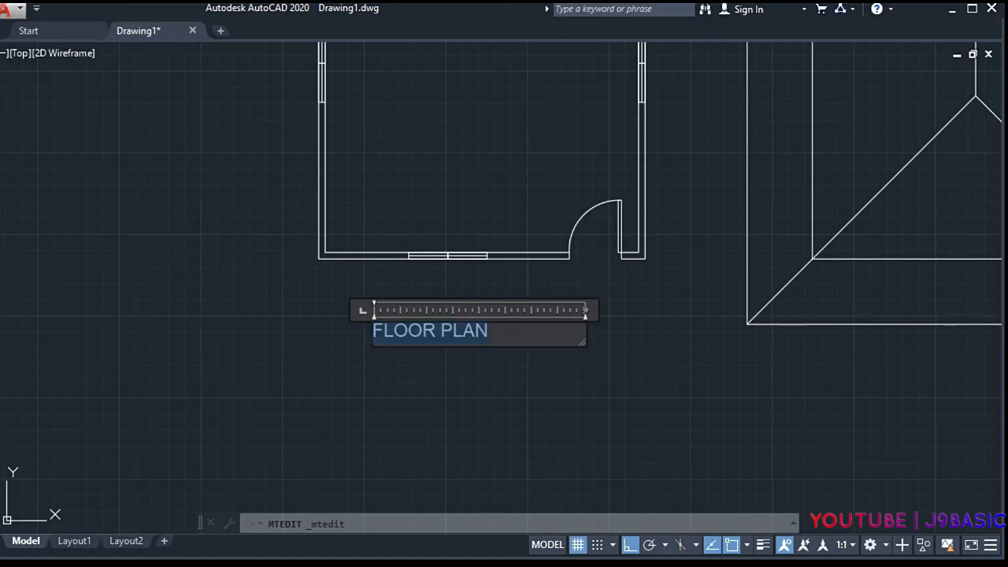
pyautogui.click(408, 225)
# - With Ortho on, move the FLOOR PLAN text slightly straight down, away from the floor plan's lower wall
pyautogui.click(468, 333)
pyautogui.write('m')
pyautogui.press('Return')
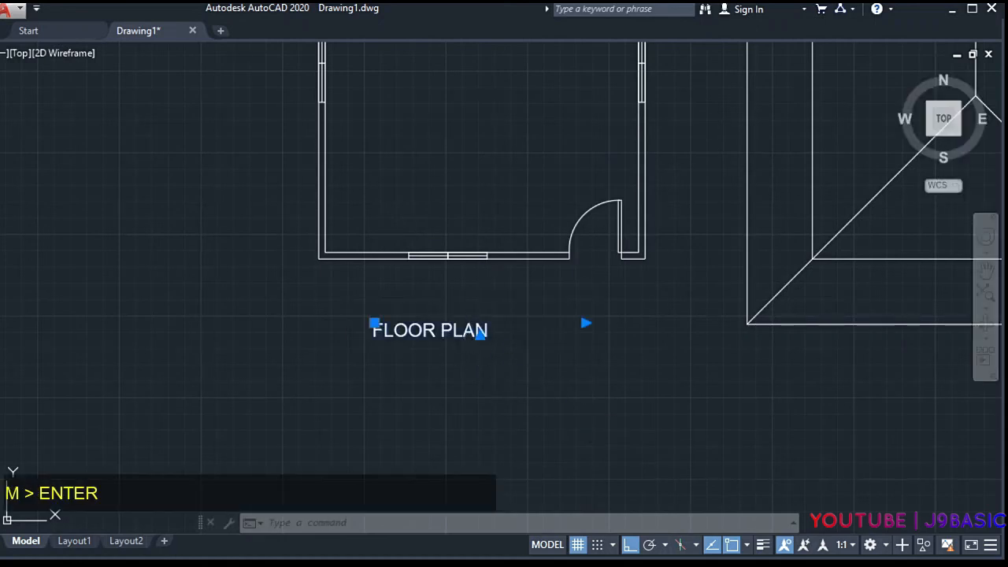
pyautogui.click(653, 421)
pyautogui.click(650, 434)
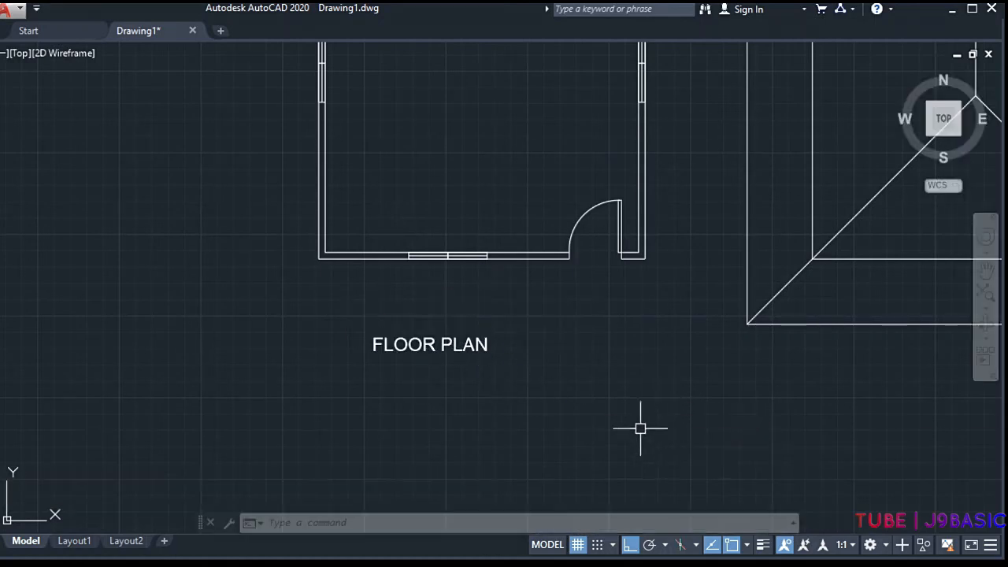
# - Move the FLOOR PLAN text horizontally to the right so it is centred under the floor plan
pyautogui.click(464, 352)
pyautogui.write('m')
pyautogui.press('Return')
pyautogui.click(524, 405)
pyautogui.click(576, 413)
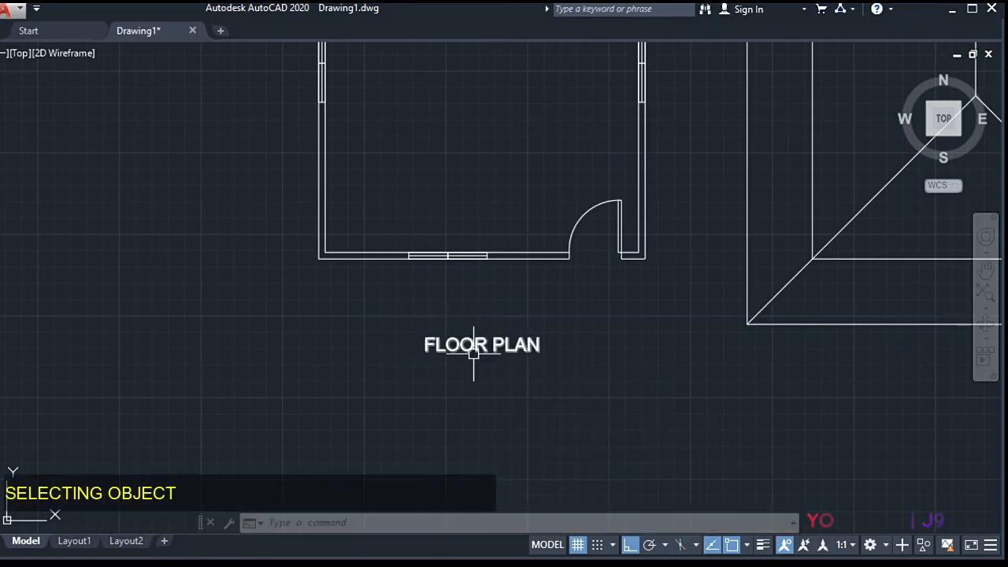
# - Copy the FLOOR PLAN text horizontally to a spot centred below the roof plan
pyautogui.click(473, 354)
pyautogui.write('c')
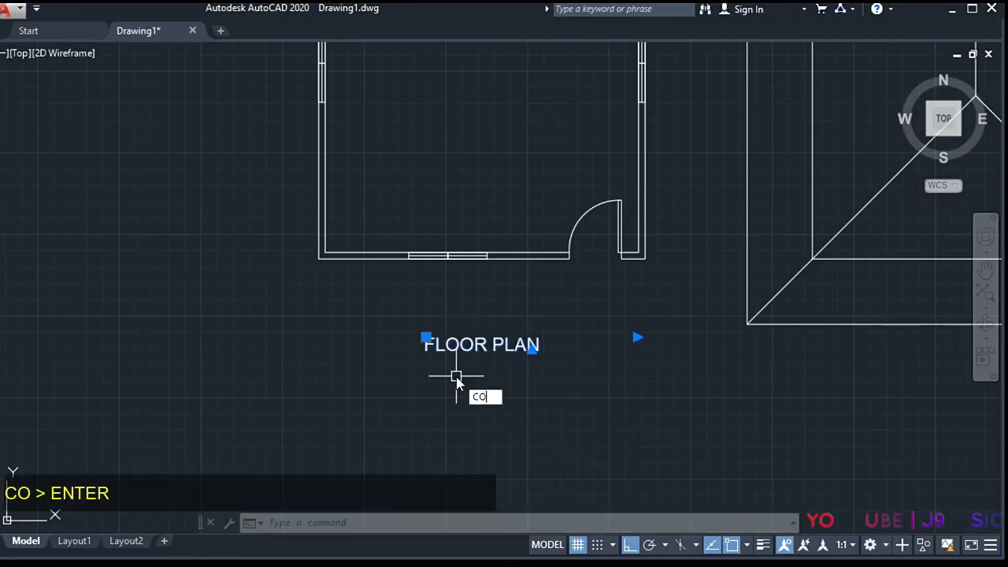
pyautogui.write('o')
pyautogui.press('Return')
pyautogui.click(456, 374)
pyautogui.scroll(-3, 552, 405)
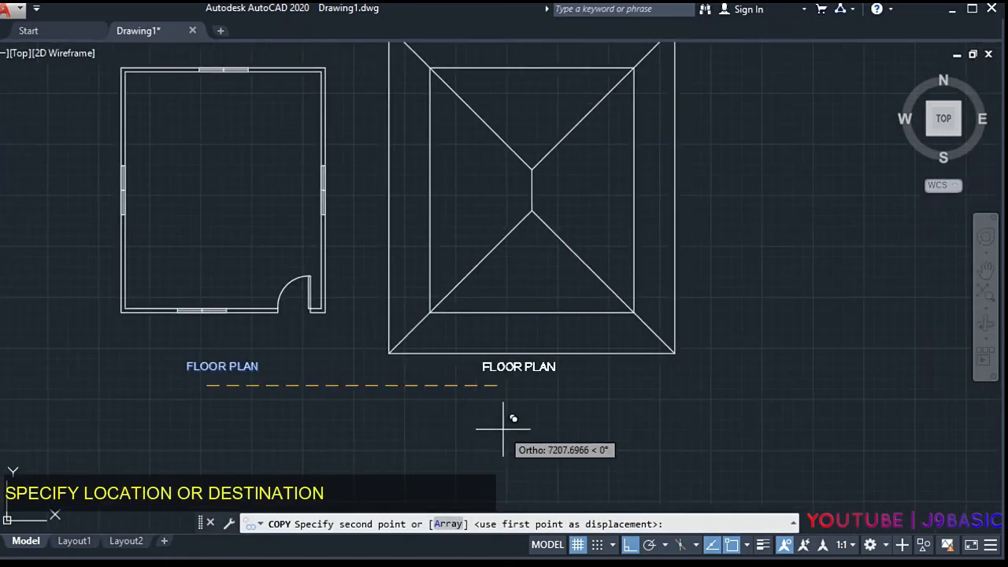
pyautogui.click(526, 411)
# - Change the copied text under the roof plan to read "ROOF PLAN"
pyautogui.scroll(3, 530, 363)
pyautogui.doubleClick(533, 360)
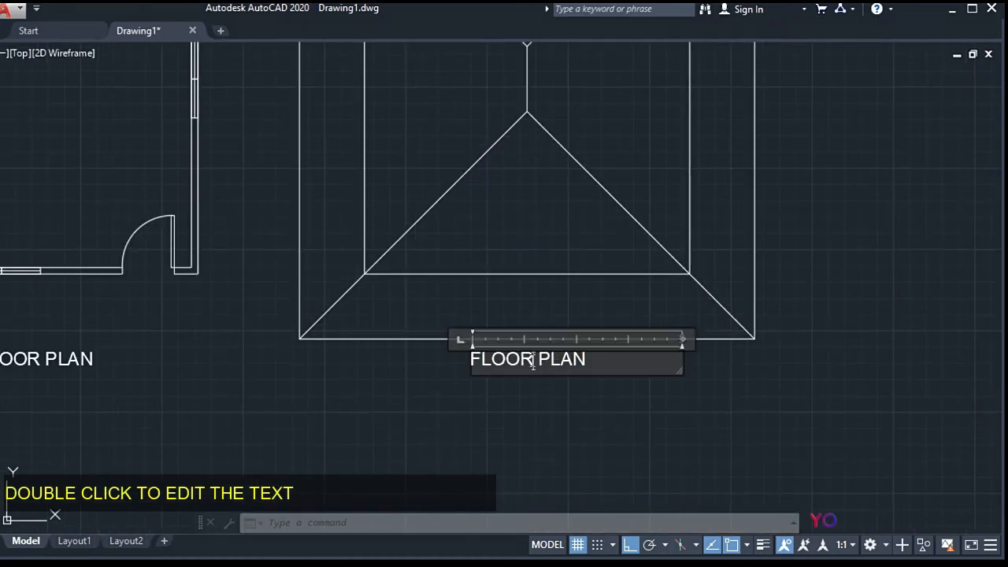
pyautogui.scroll(1, 533, 360)
pyautogui.moveTo(533, 361); pyautogui.dragTo(405, 374)
pyautogui.write('R')
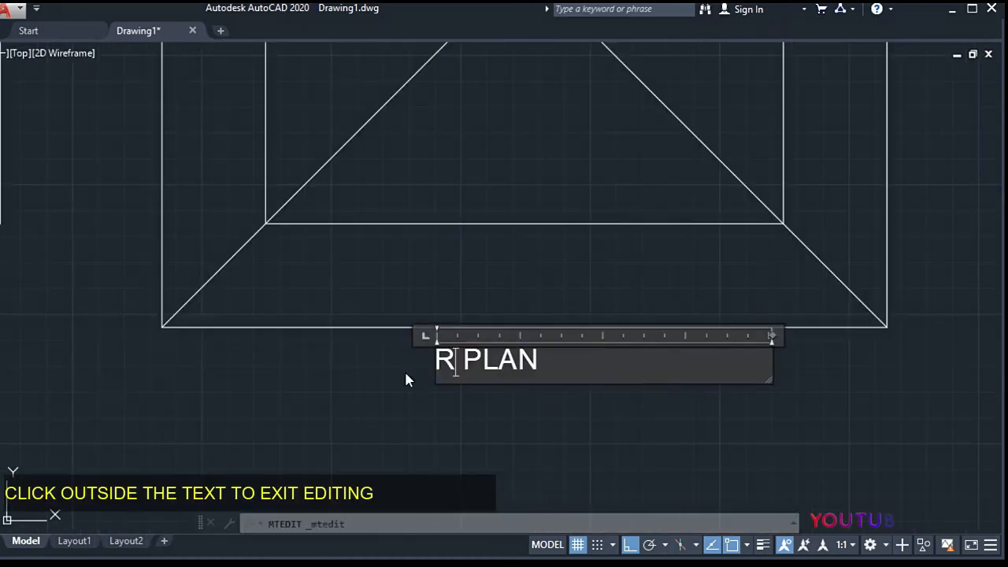
pyautogui.write('OOF')
pyautogui.click(541, 373)
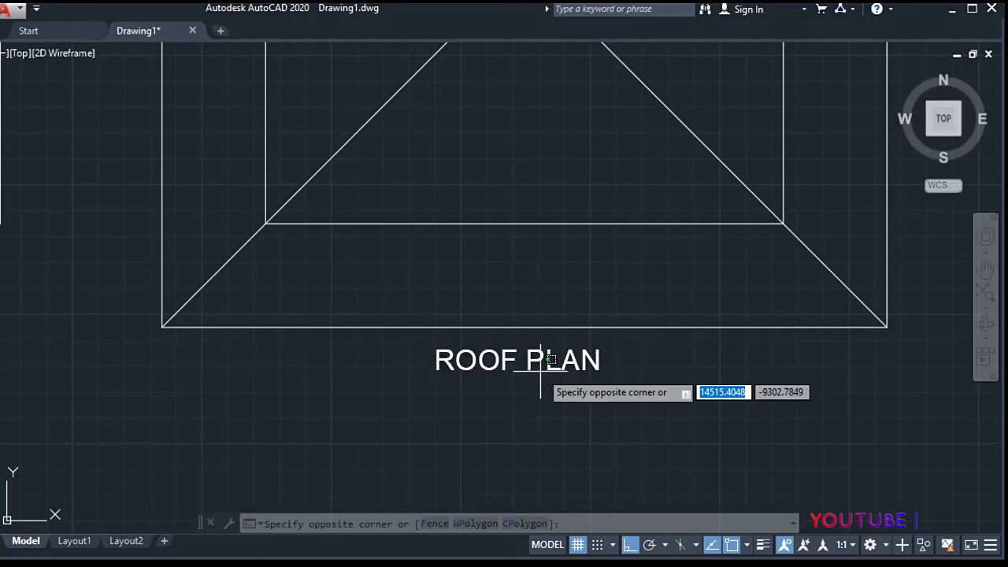
# - Move the ROOF PLAN text slightly to the right so it is centred under the roof plan
pyautogui.click(543, 351)
pyautogui.scroll(-3, 614, 370)
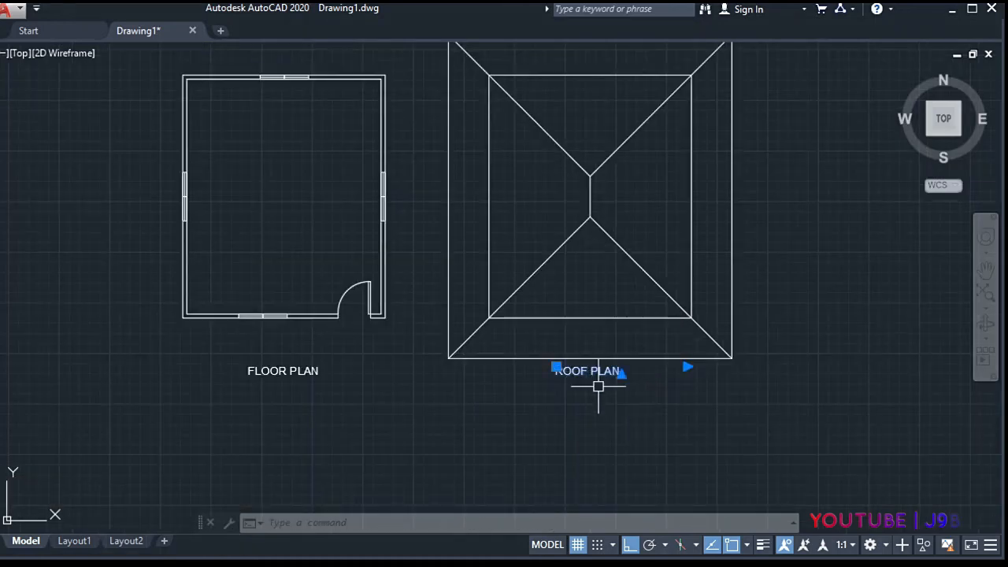
pyautogui.scroll(2, 622, 417)
pyautogui.write('m')
pyautogui.press('space')
pyautogui.click(621, 417)
pyautogui.click(626, 417)
pyautogui.scroll(-2, 682, 343)
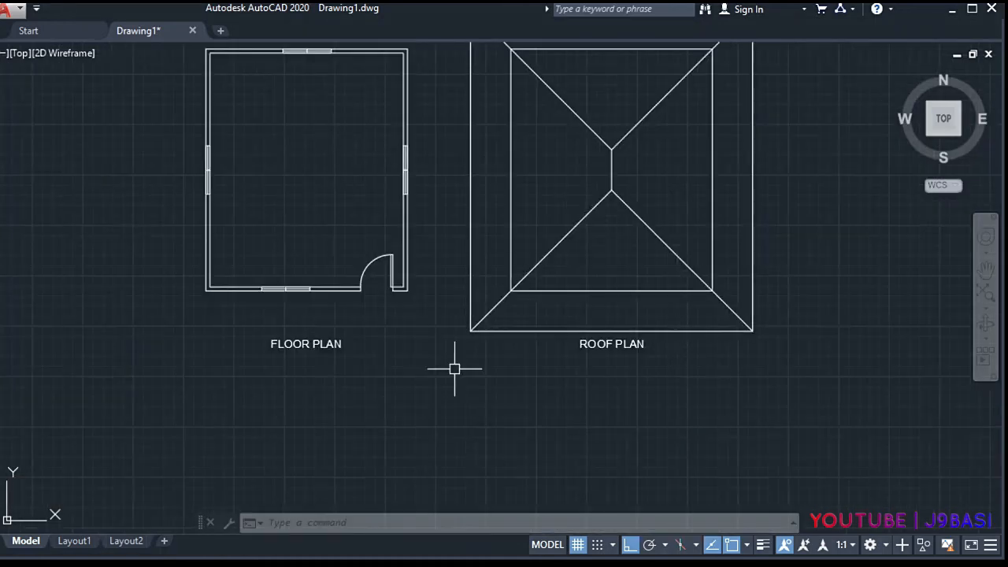
pyautogui.scroll(-2, 454, 369)
pyautogui.scroll(2, 399, 285)
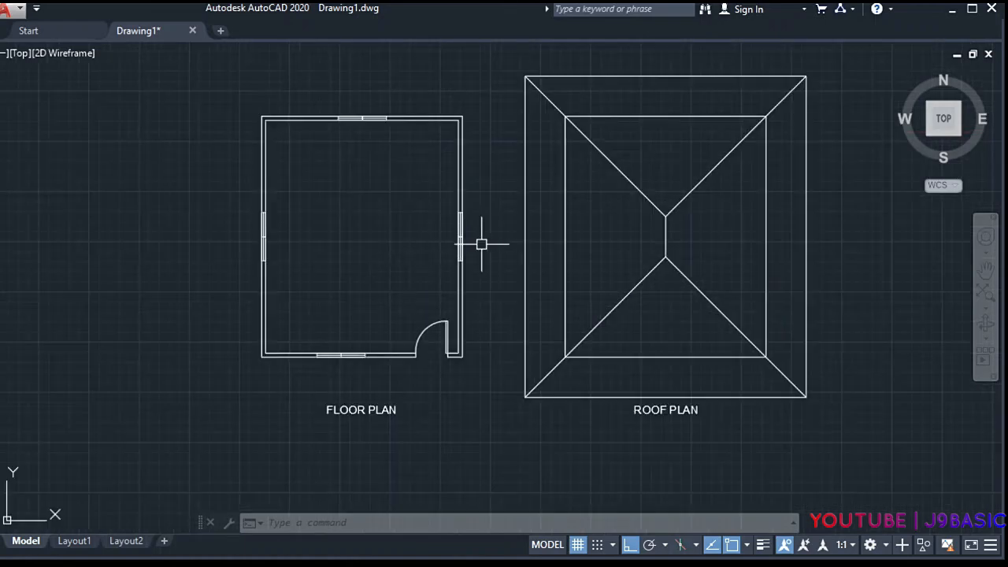
pyautogui.moveTo(515, 234)
pyautogui.mouseDown(button='middle')
pyautogui.moveTo(601, 228)
pyautogui.moveTo(526, 266)
pyautogui.mouseUp(button='middle')
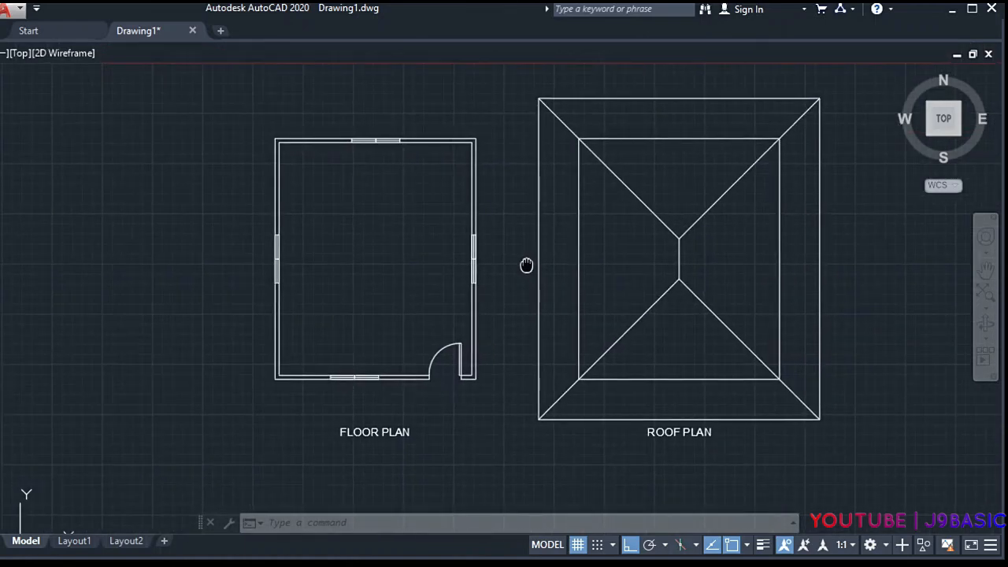